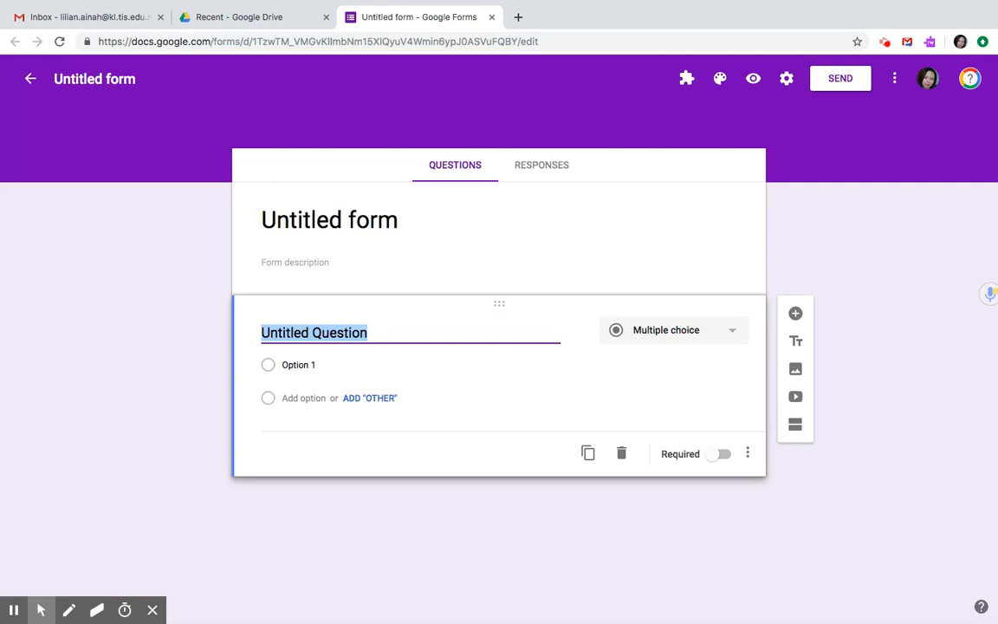
# - Title the form "Device Booking Form" and enter the description "Fill in this form to book your device"
pyautogui.click(367, 220)
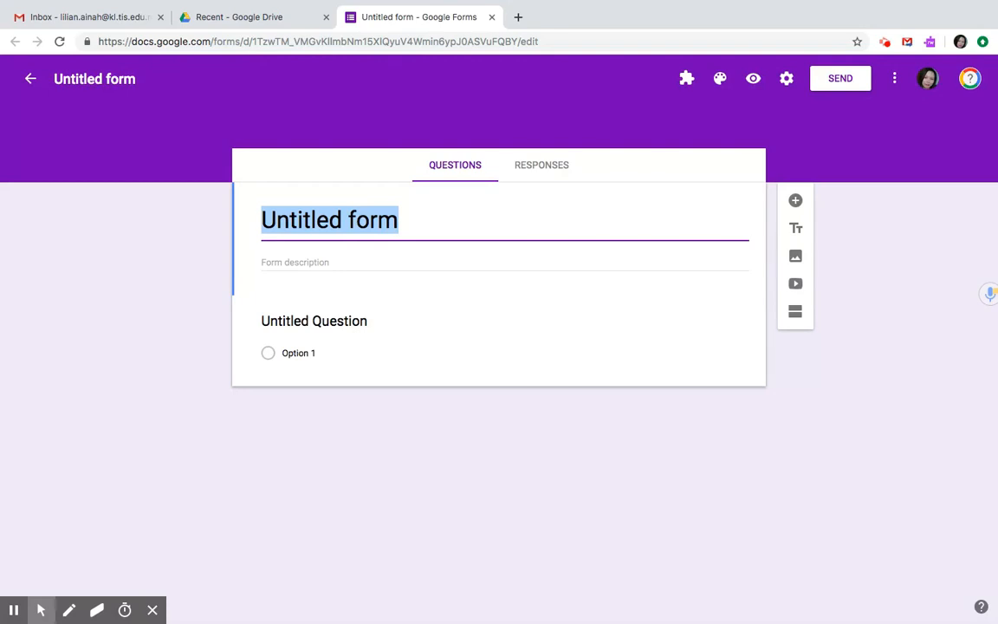
pyautogui.write('B')
pyautogui.press('BackSpace')
pyautogui.write('De')
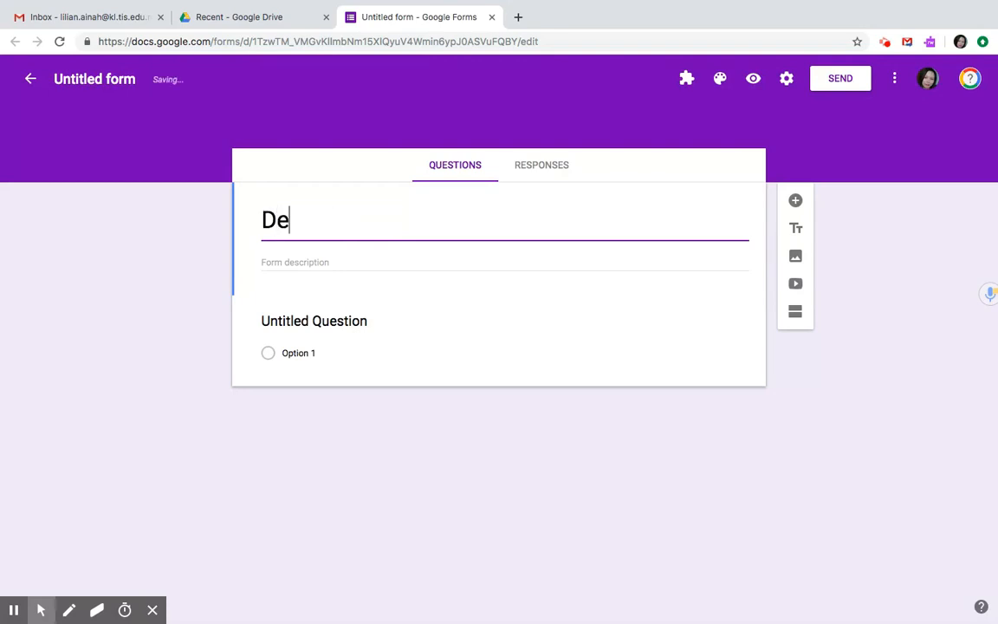
pyautogui.write('vice Bo')
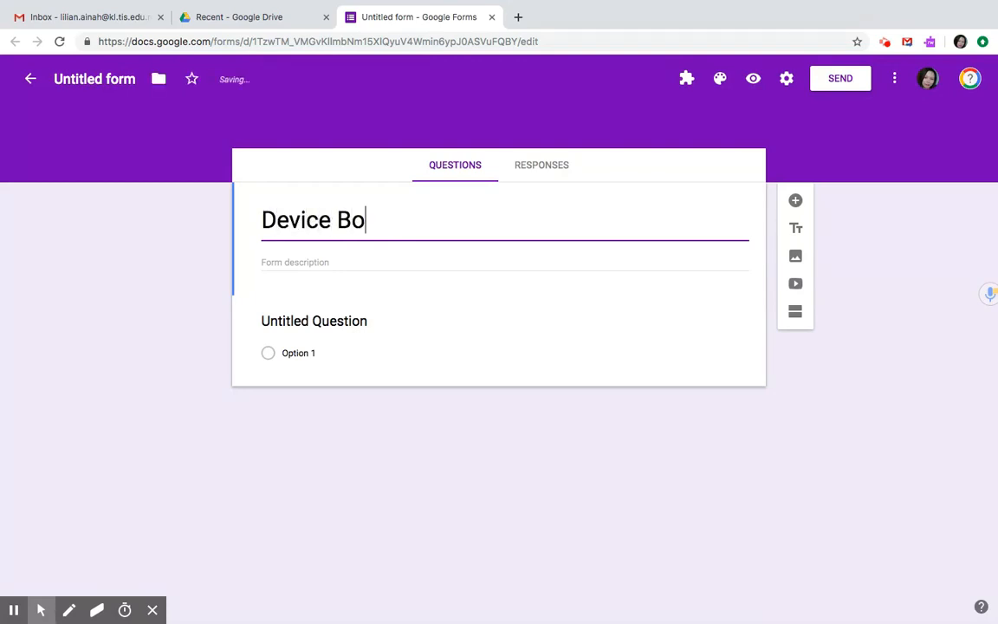
pyautogui.write('oking Fo')
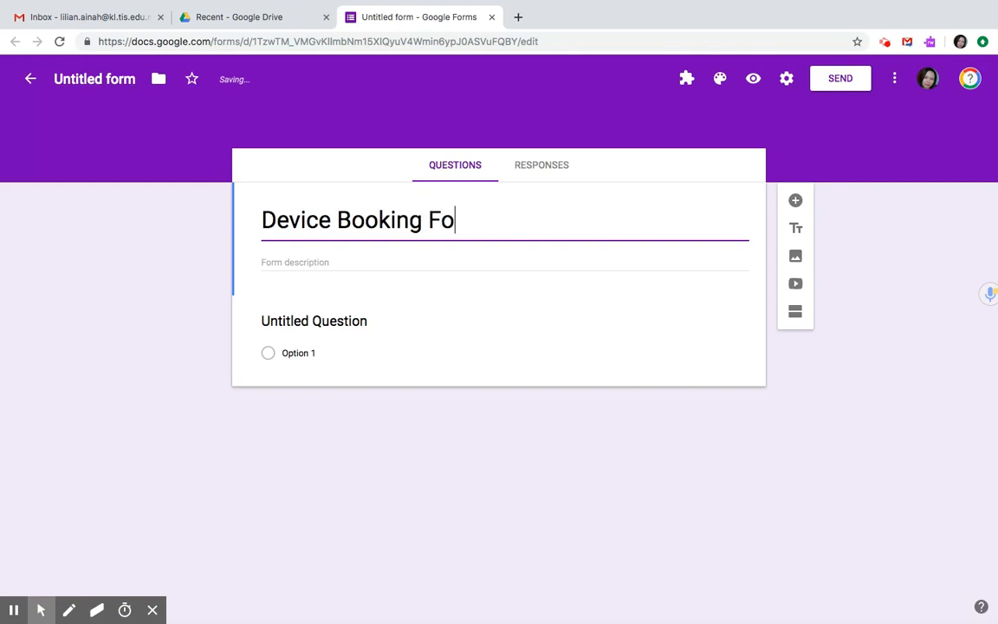
pyautogui.write('rm')
pyautogui.press('Tab')
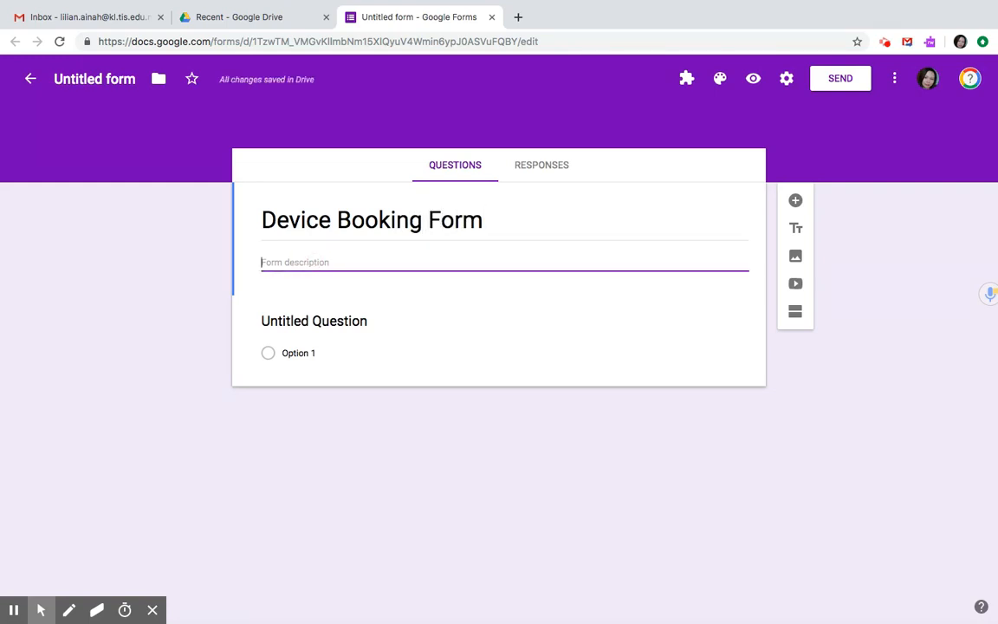
pyautogui.write('Fill in this form to b')
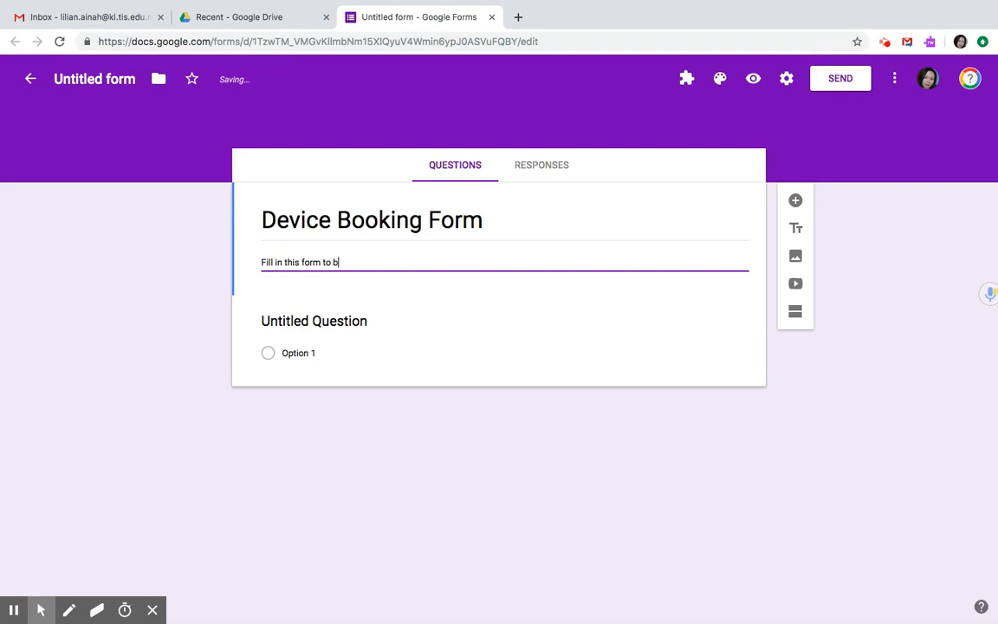
pyautogui.write('ook your device')
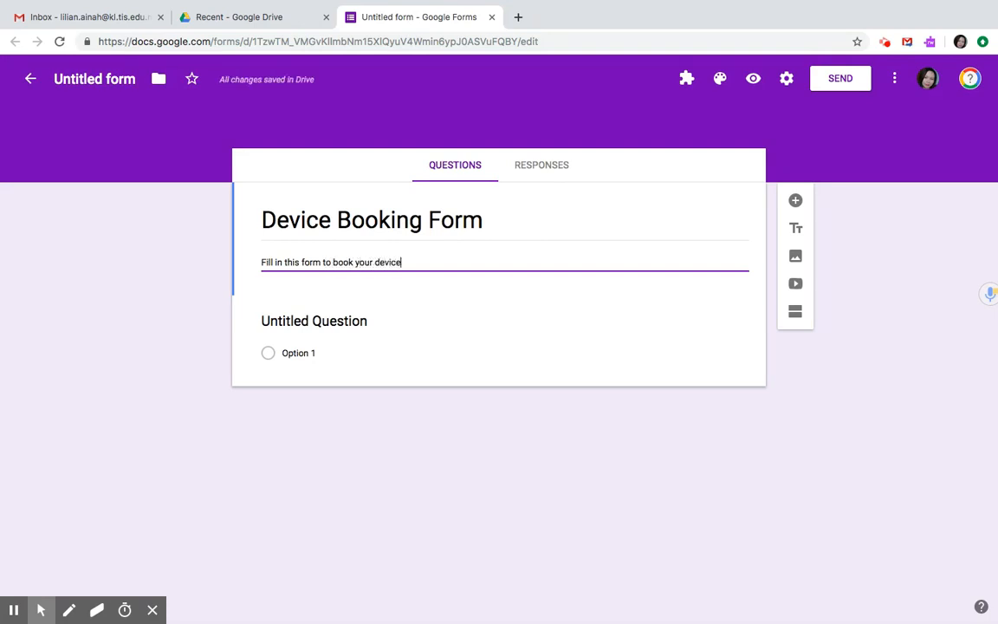
# - Turn the untitled first question into a required short-answer question titled "Name:"
pyautogui.click(315, 321)
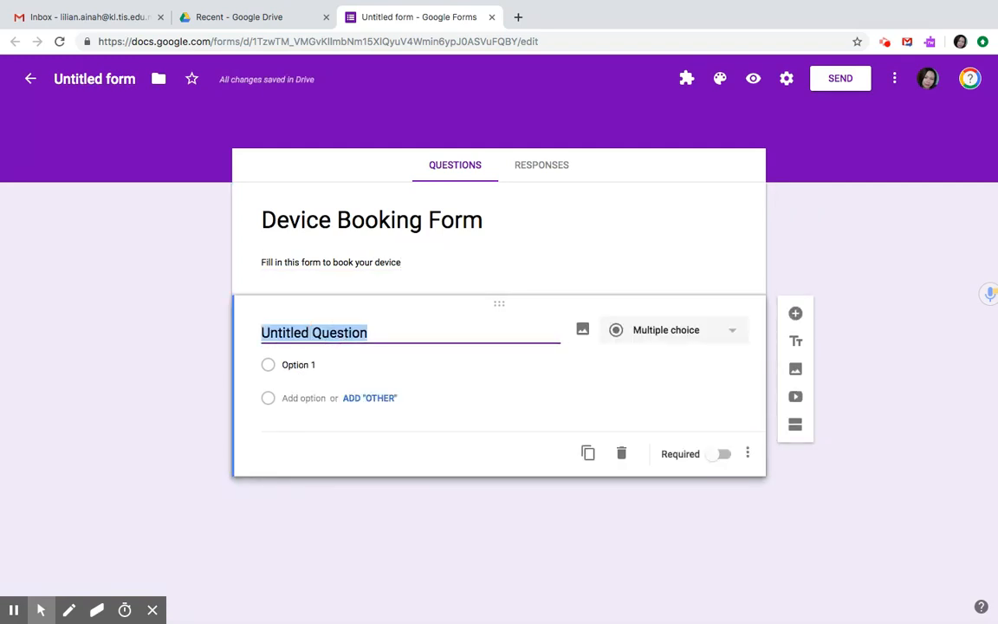
pyautogui.write('Name:')
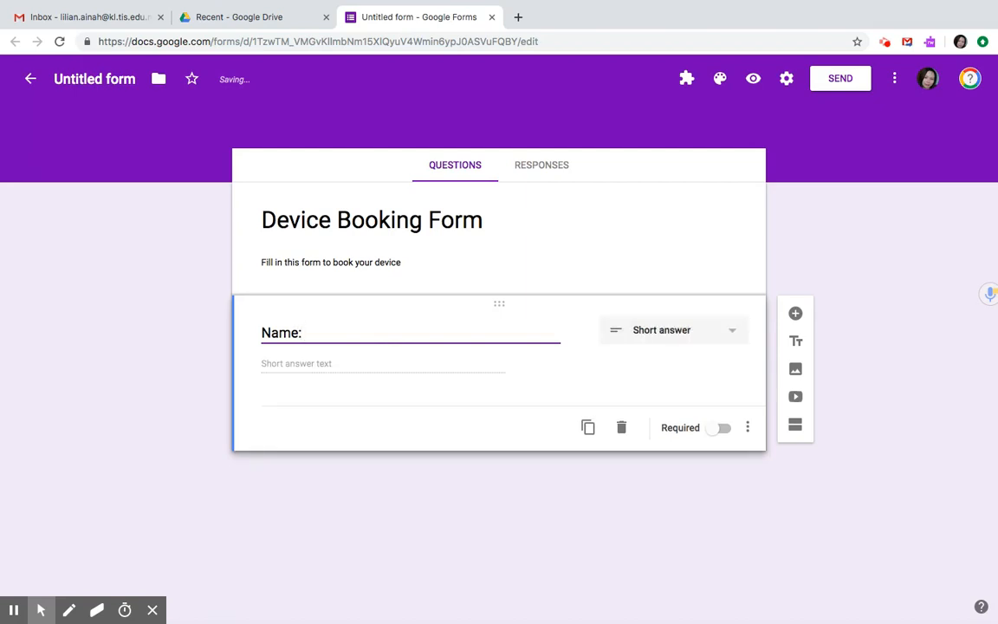
pyautogui.click(719, 427)
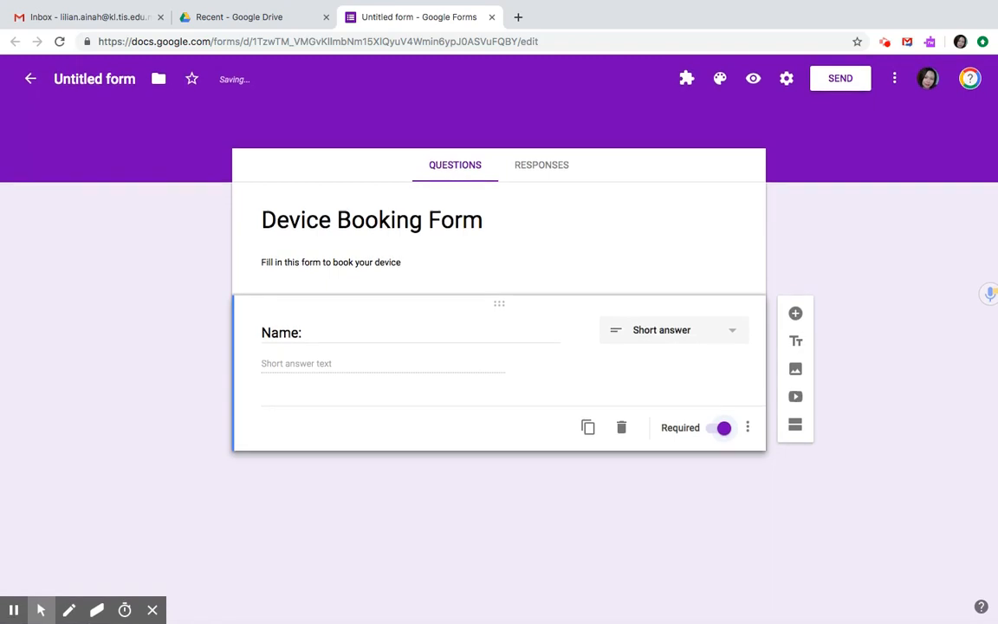
# - Add a second question titled "Device" and set its answer type to Dropdown
pyautogui.click(795, 313)
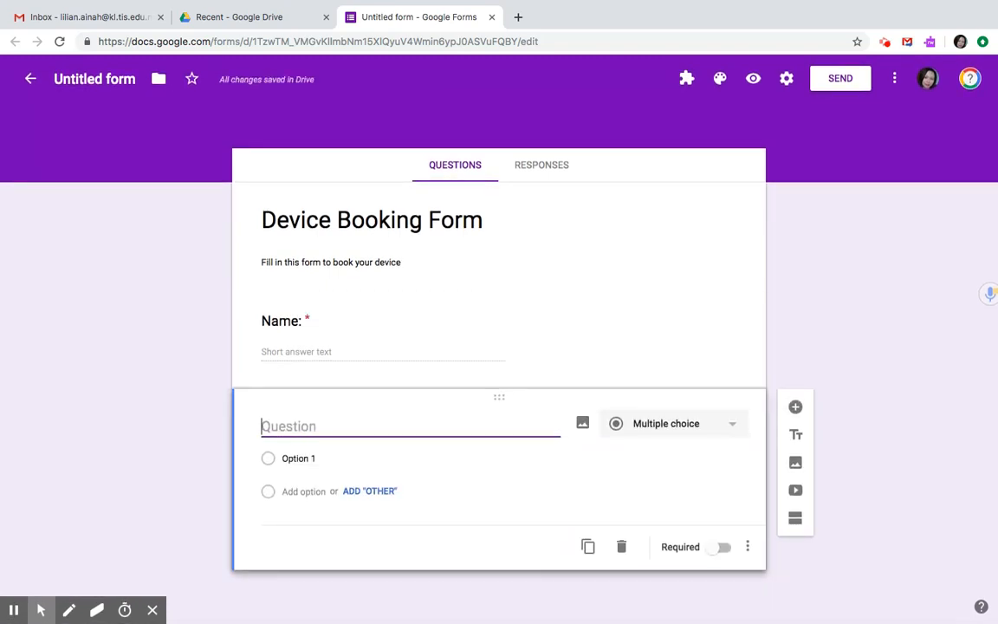
pyautogui.write('Device')
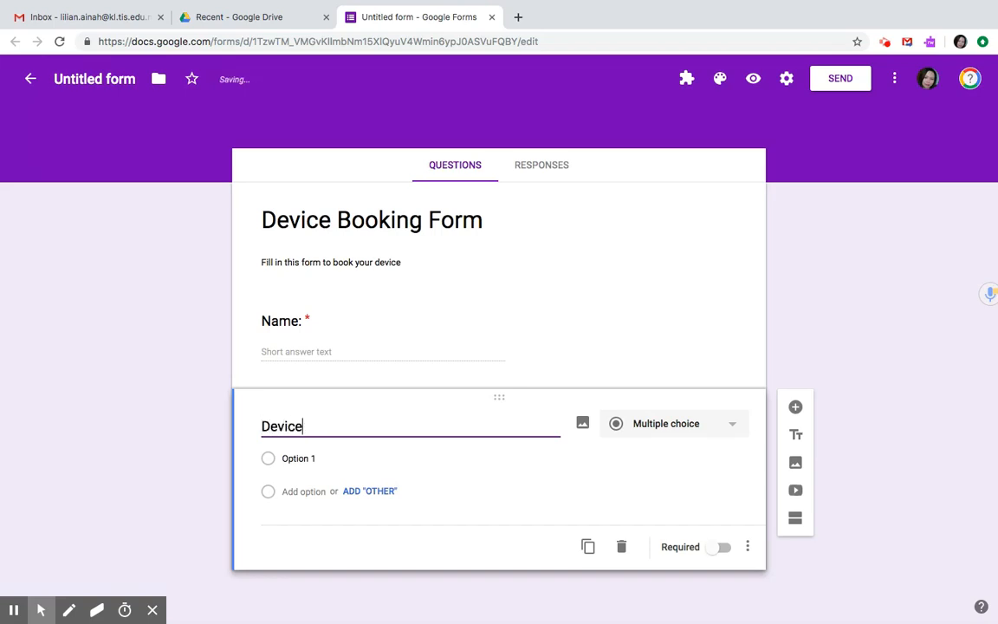
pyautogui.click(709, 422)
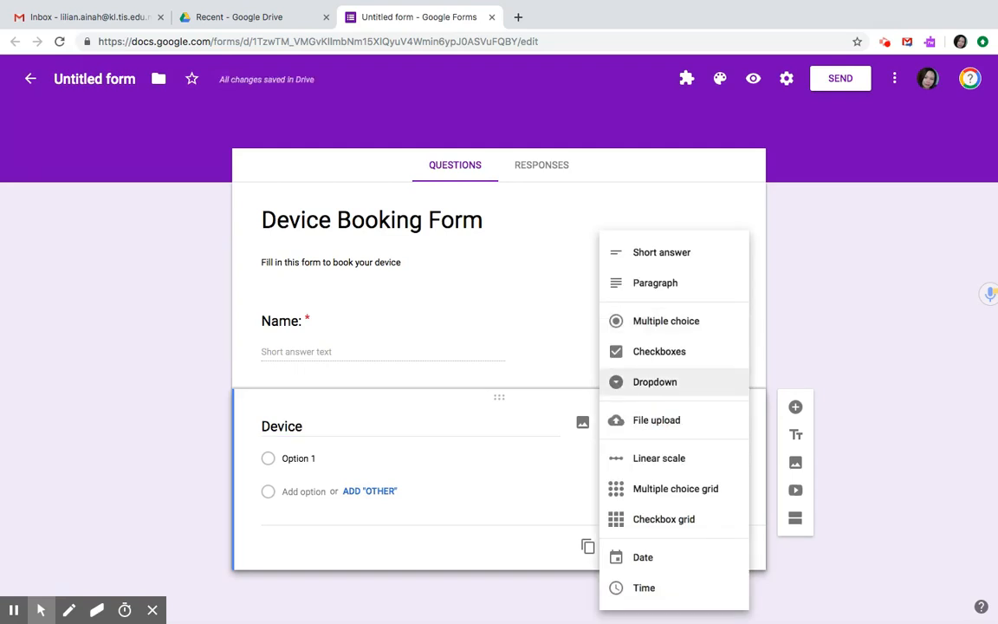
pyautogui.click(655, 381)
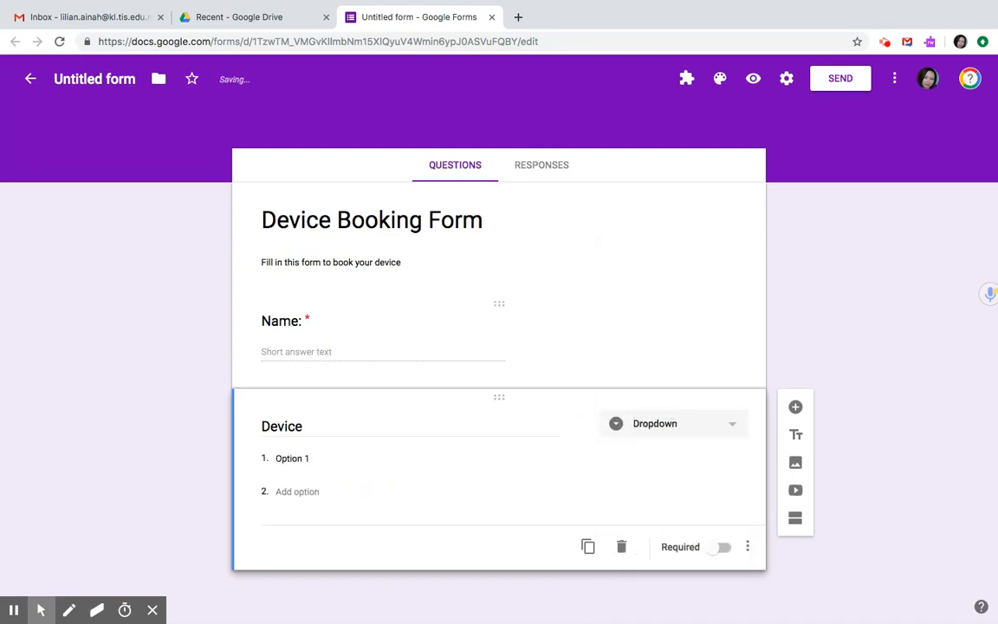
# - Enter Item 1, Item 2, Item 3, Item 4 and Item 5 as the Device options and make the question required
pyautogui.write('Item')
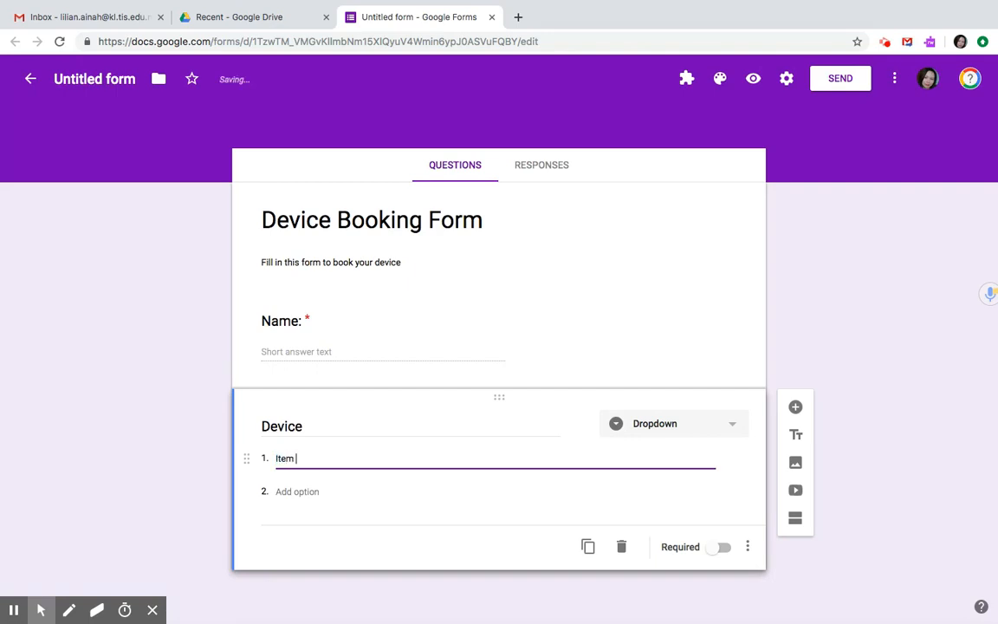
pyautogui.write('s q')
pyautogui.press('BackSpace')
pyautogui.write('1')
pyautogui.click(319, 492)
pyautogui.write('Item 2')
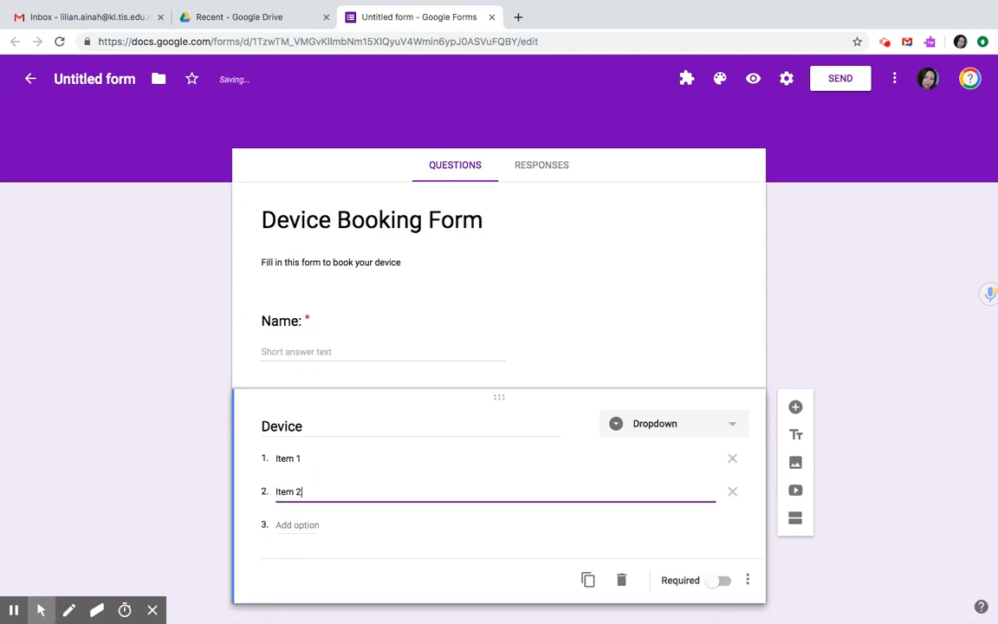
pyautogui.press('Return')
pyautogui.write('Item 3')
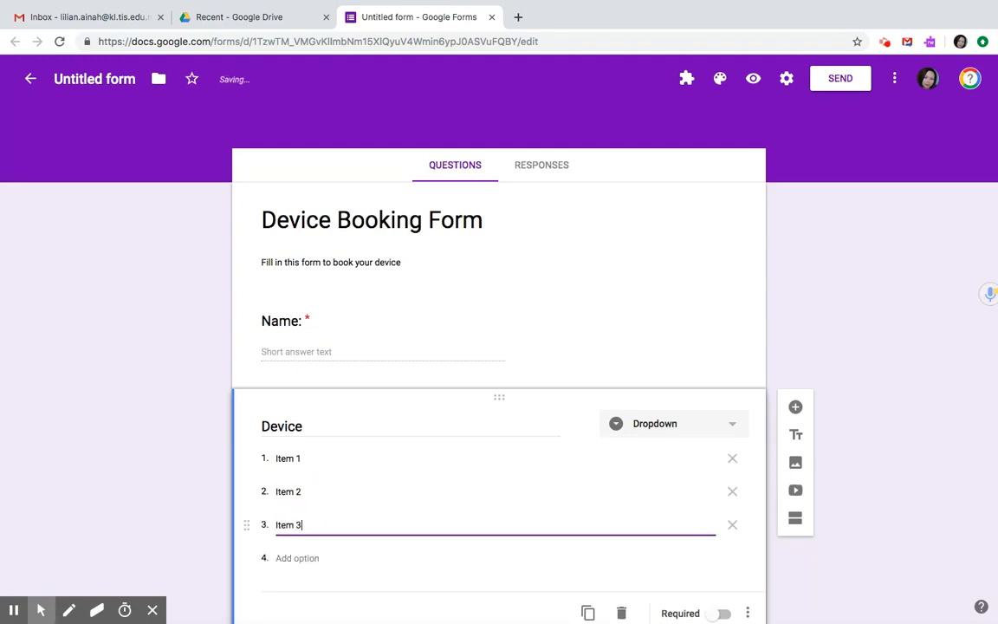
pyautogui.press('Return')
pyautogui.write('It')
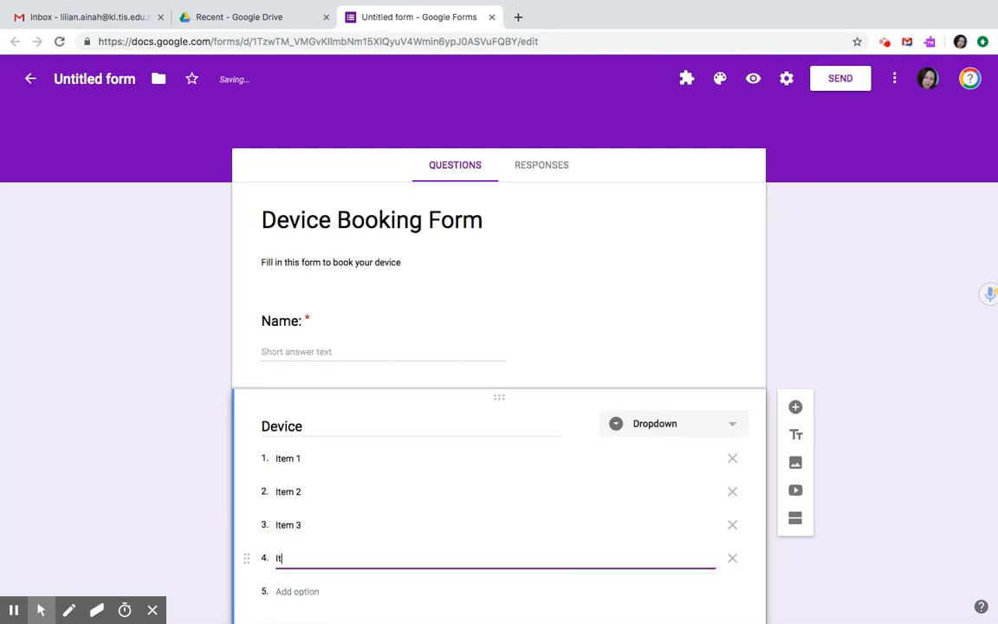
pyautogui.write('em 4')
pyautogui.press('Return')
pyautogui.write('Item ')
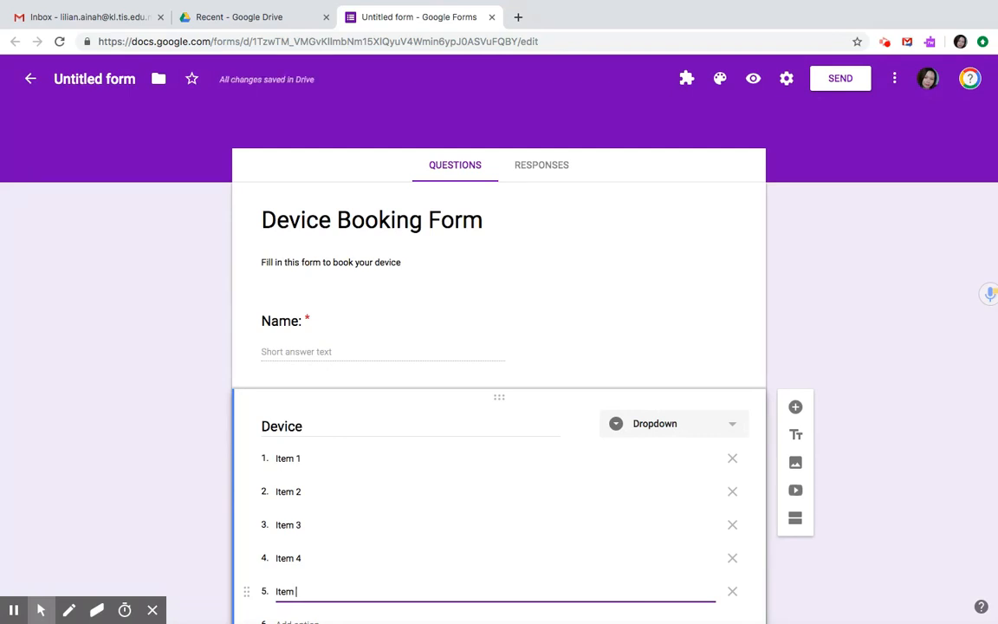
pyautogui.write('5')
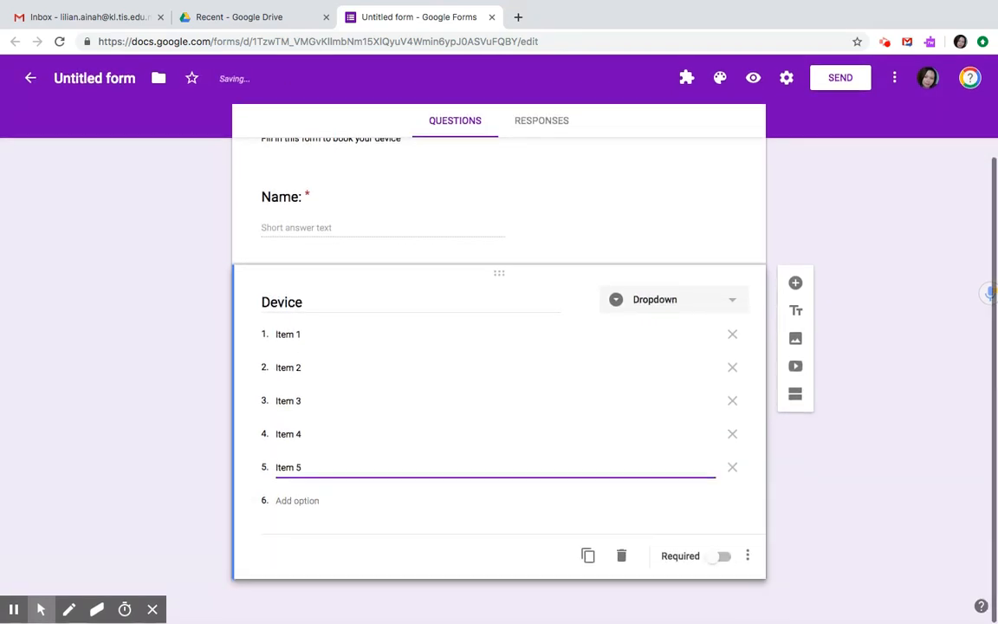
pyautogui.click(724, 556)
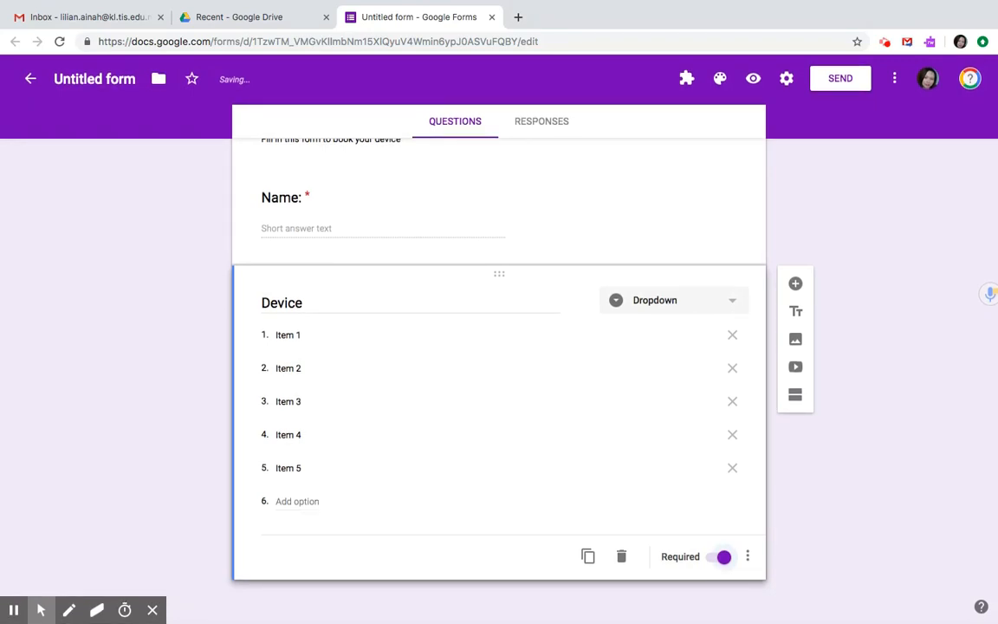
# - Add a required question titled "Location" with the Short answer type below the Device question
pyautogui.click(796, 283)
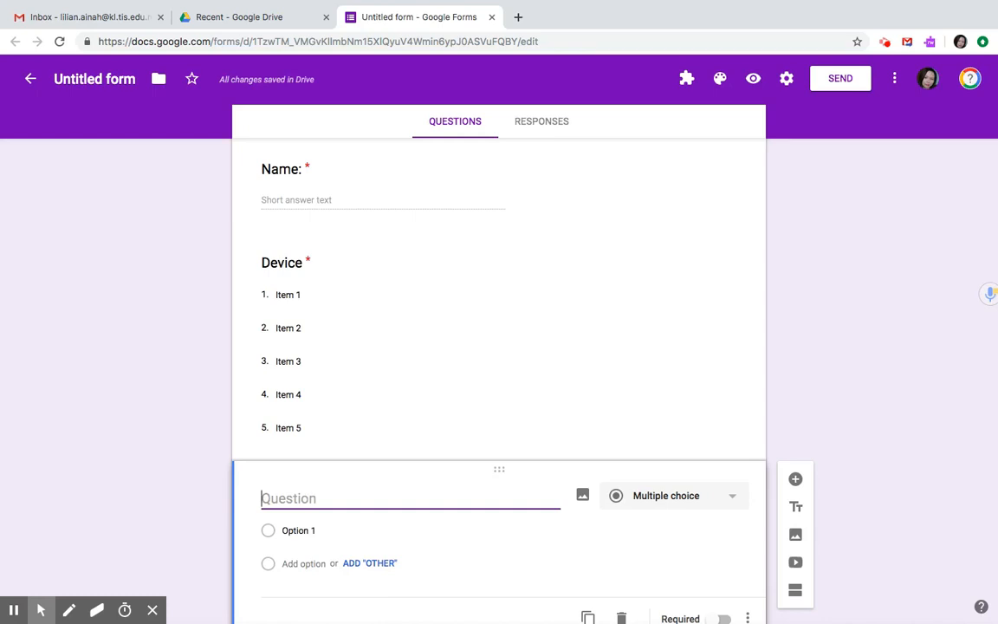
pyautogui.write('Location')
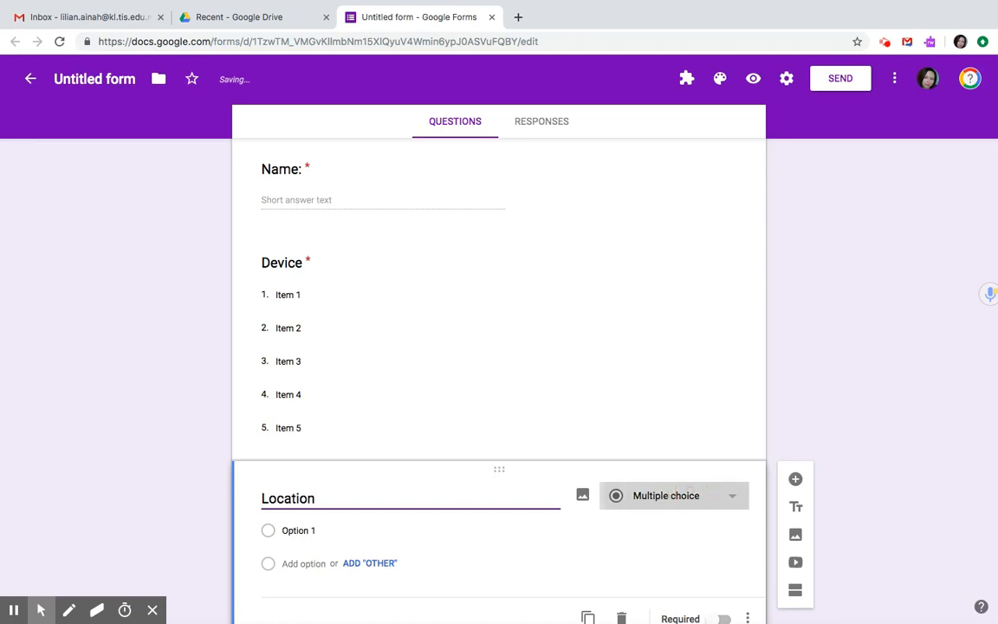
pyautogui.click(676, 496)
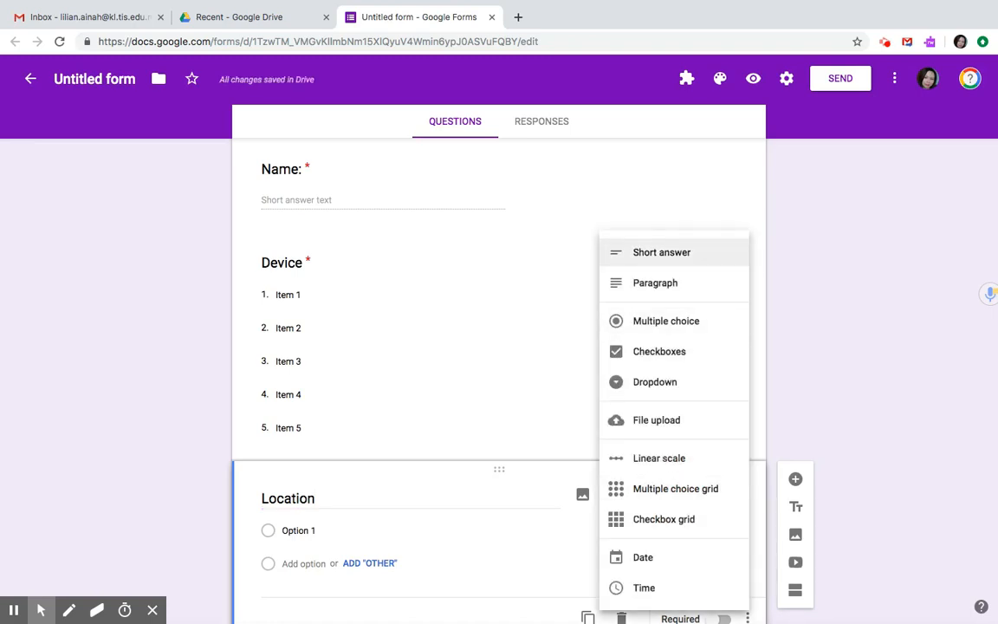
pyautogui.click(663, 252)
pyautogui.scroll(-1, 662, 253)
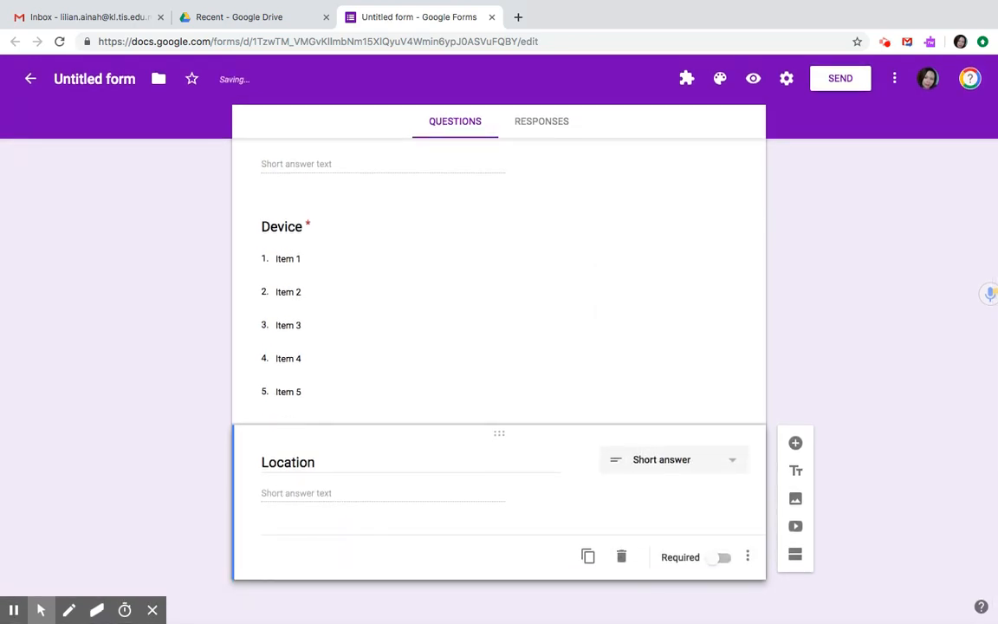
pyautogui.click(720, 559)
# - Add a required question titled "Start Date" with the Date answer type below Location
pyautogui.click(796, 443)
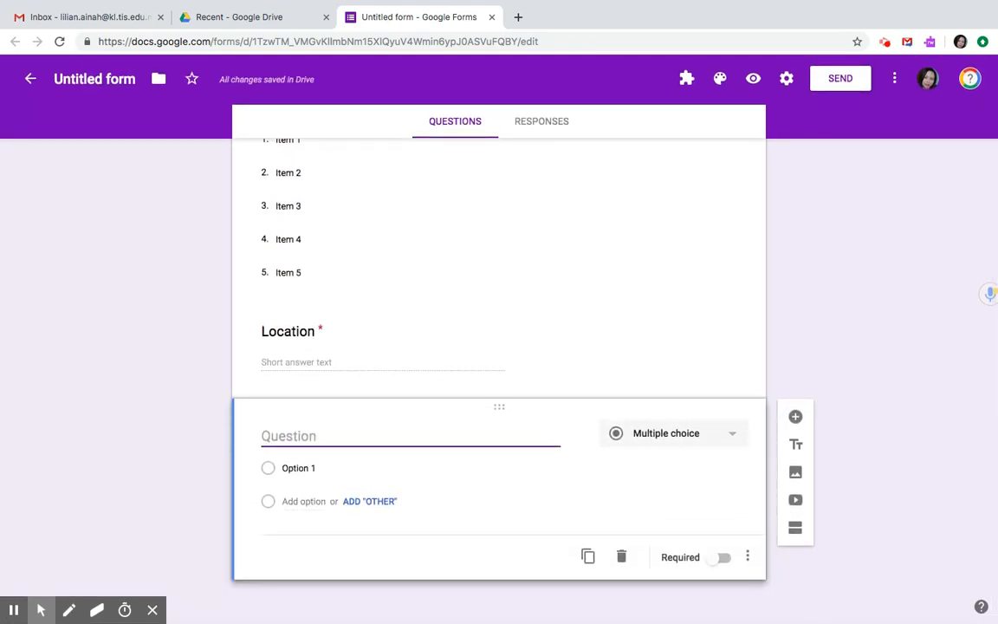
pyautogui.write('Start Time')
pyautogui.press('BackSpace')
pyautogui.press('BackSpace')
pyautogui.press('BackSpace')
pyautogui.press('BackSpace')
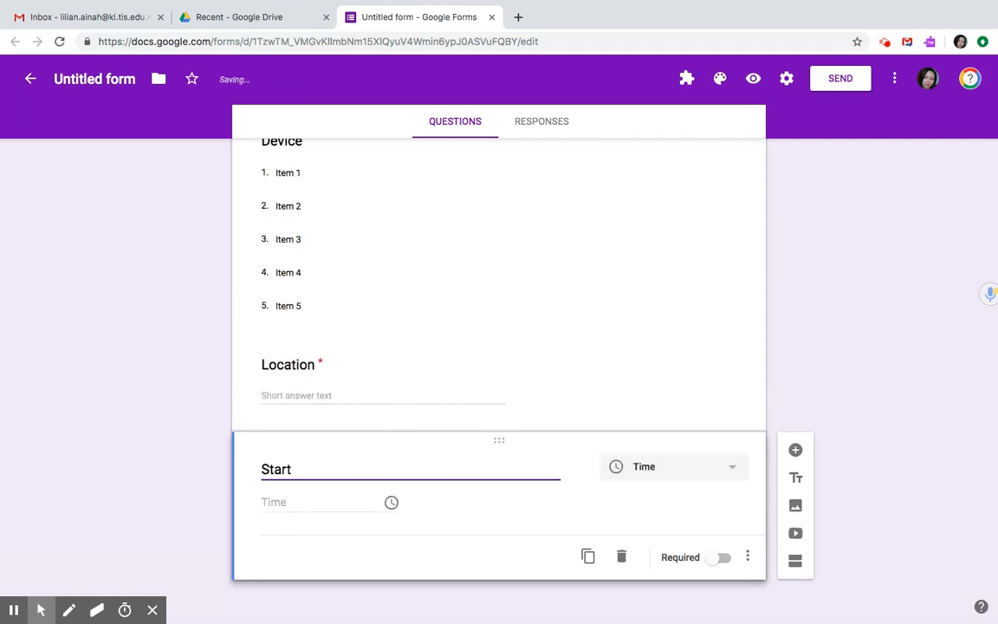
pyautogui.write('Date')
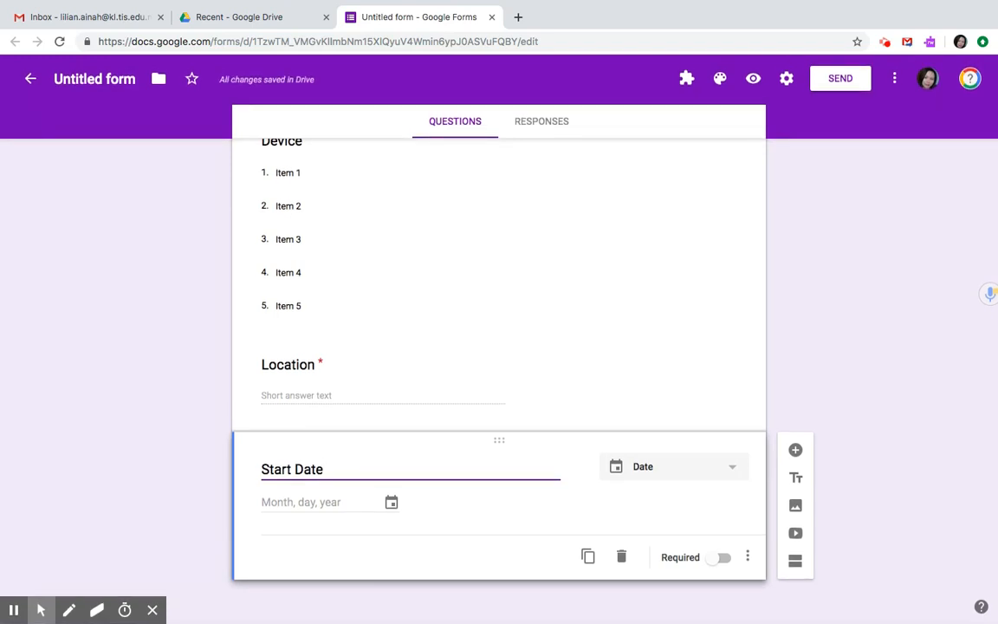
pyautogui.click(720, 558)
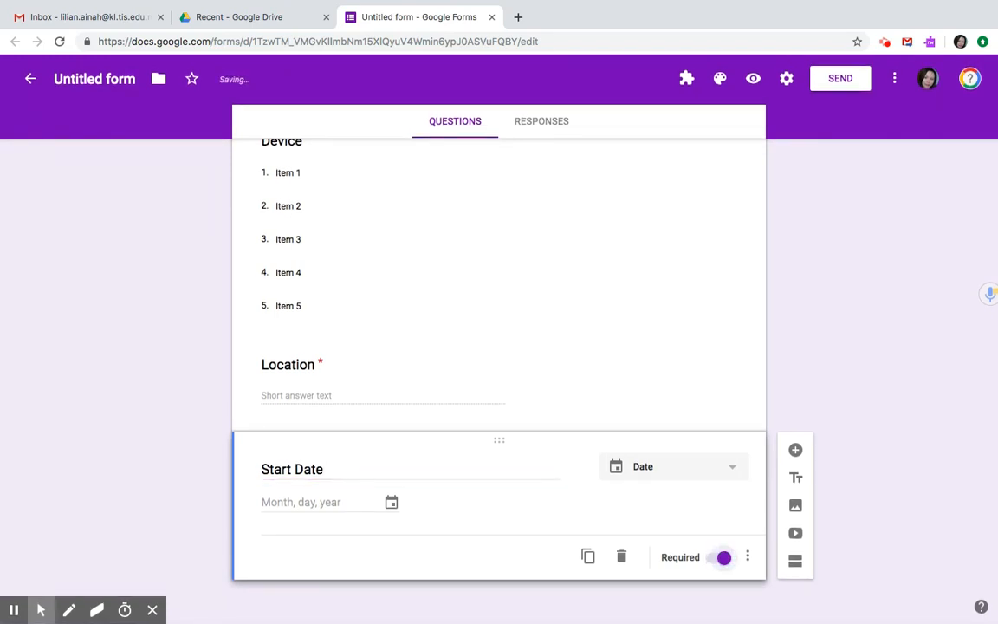
# - Add a required question titled "End Date" with the Date answer type below Start Date
pyautogui.click(796, 450)
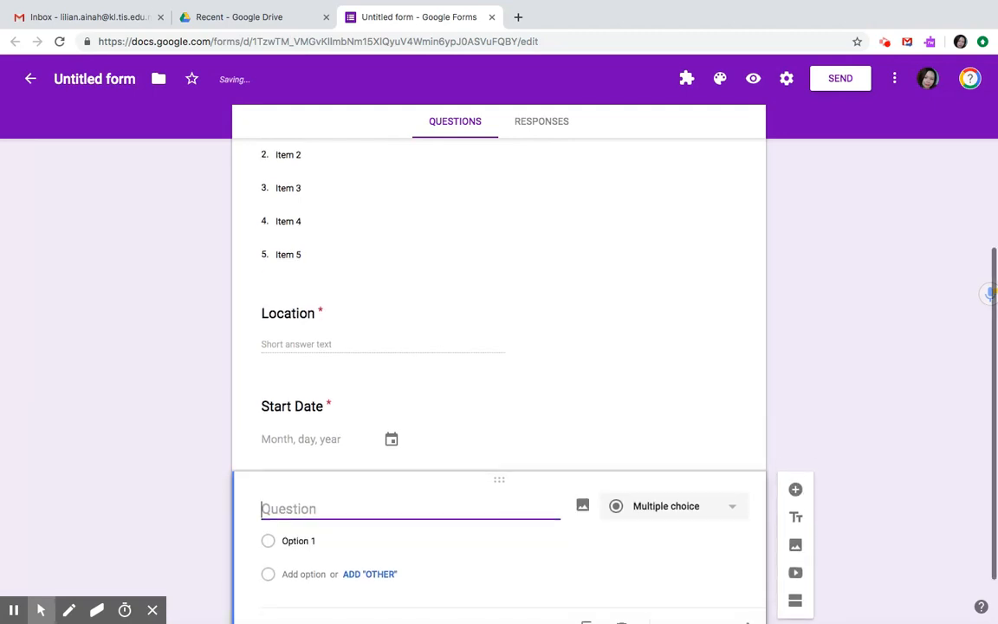
pyautogui.write('St')
pyautogui.press('BackSpace')
pyautogui.press('BackSpace')
pyautogui.write('E')
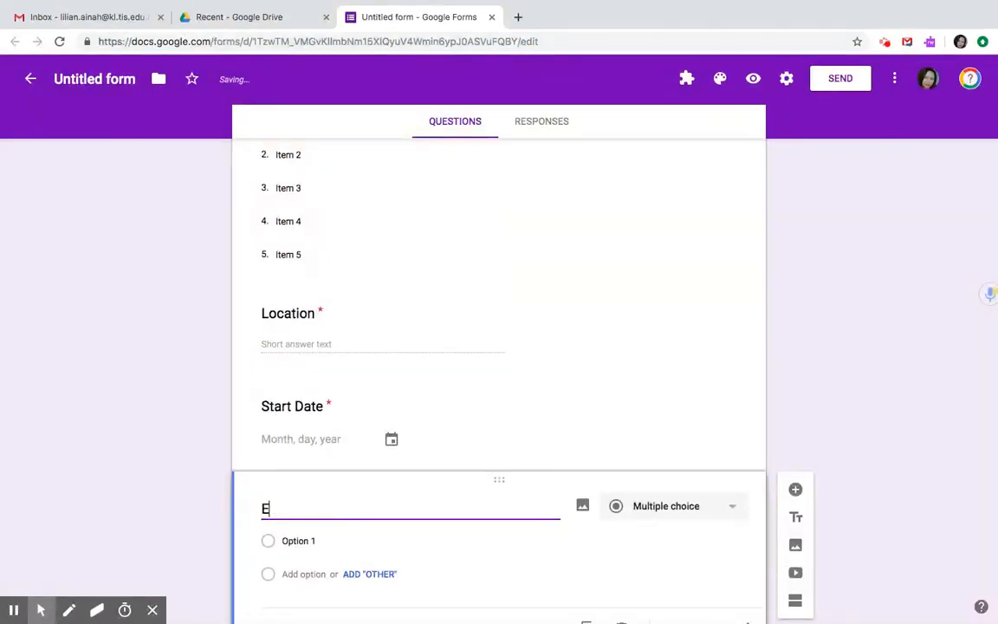
pyautogui.write('nd Date')
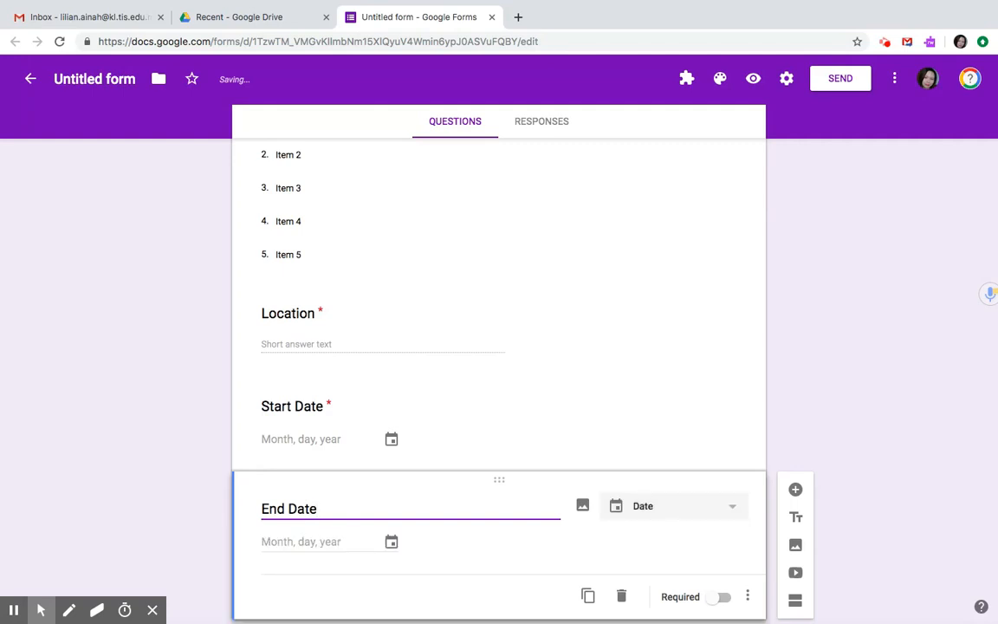
pyautogui.click(723, 558)
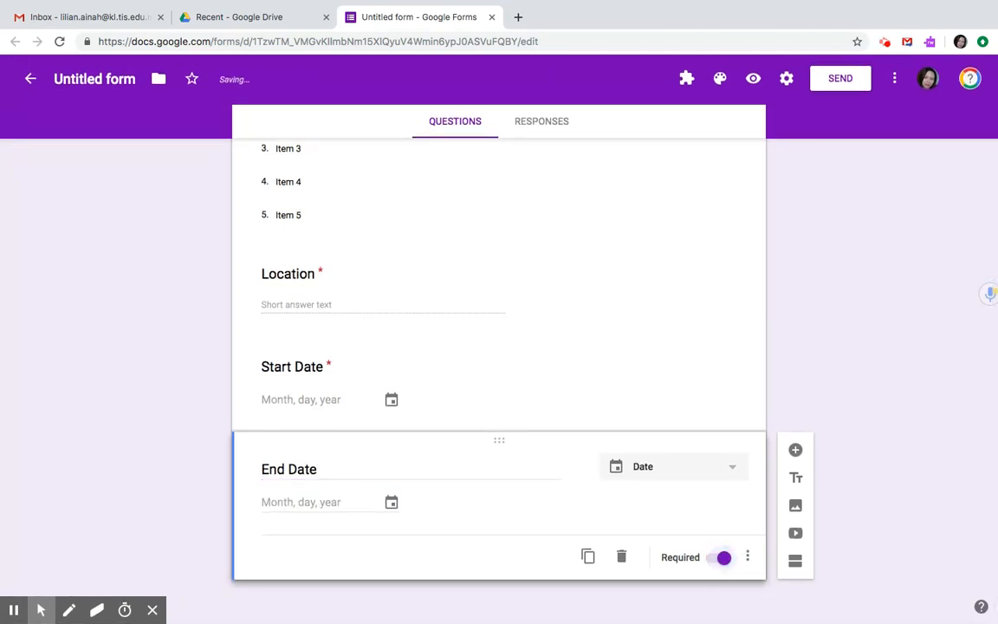
# - Add a question titled "Any other requirements?" with the Paragraph answer type below End Date
pyautogui.click(795, 450)
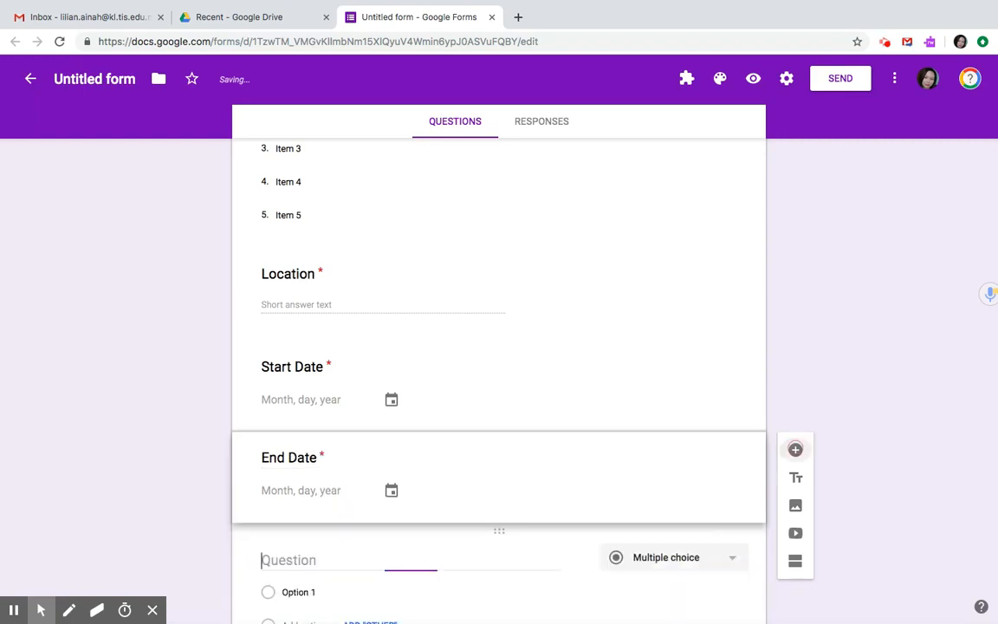
pyautogui.write('A')
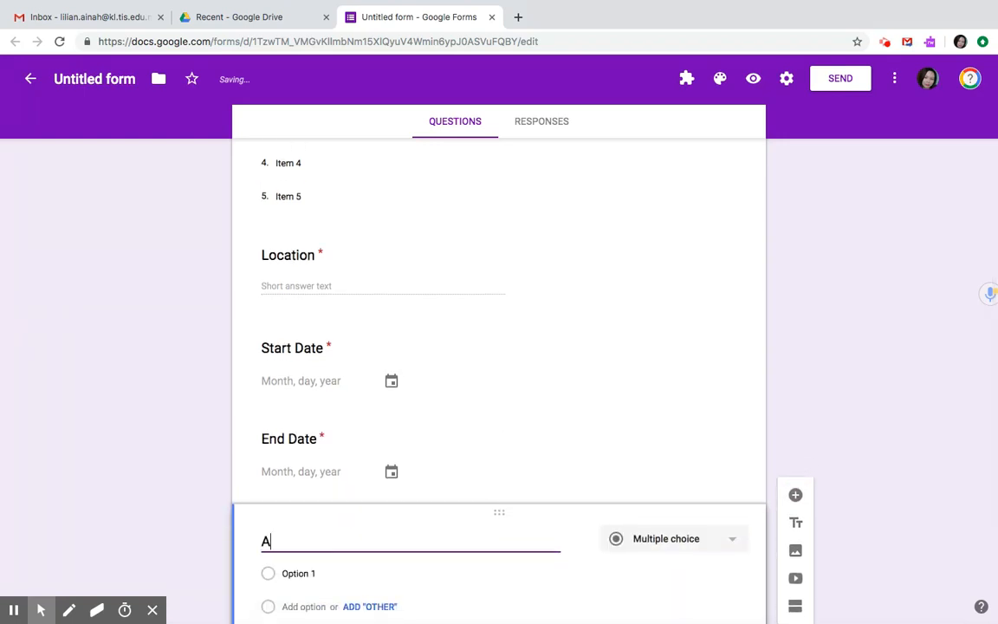
pyautogui.write('ny other ')
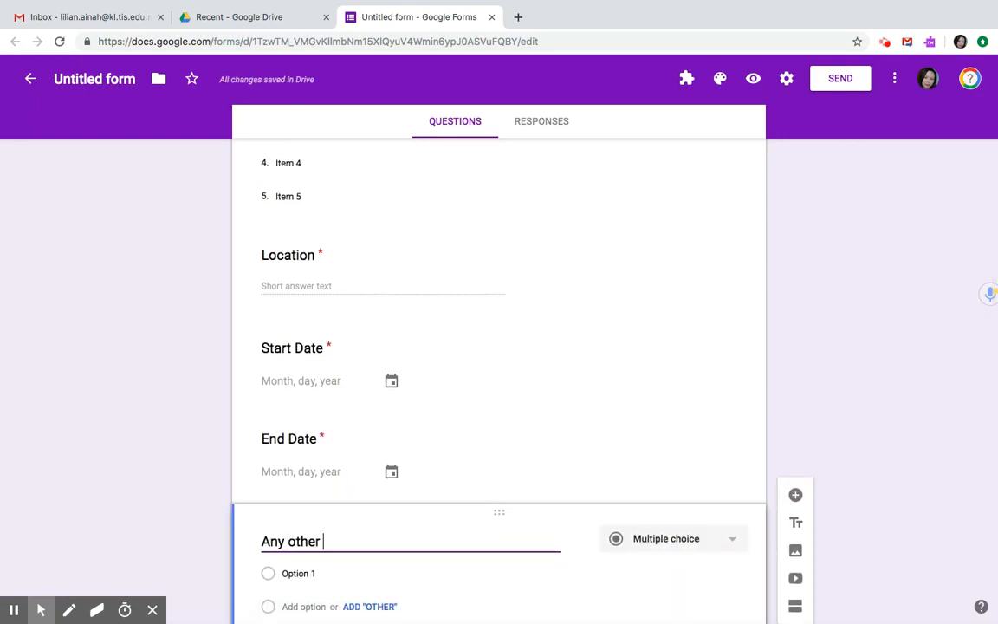
pyautogui.write('requir')
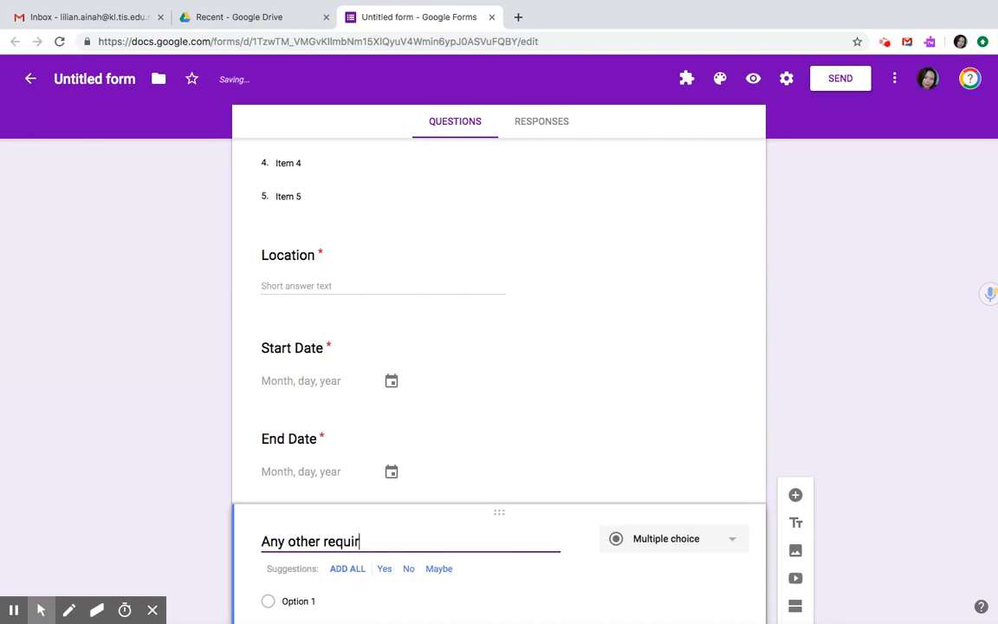
pyautogui.write('ements?')
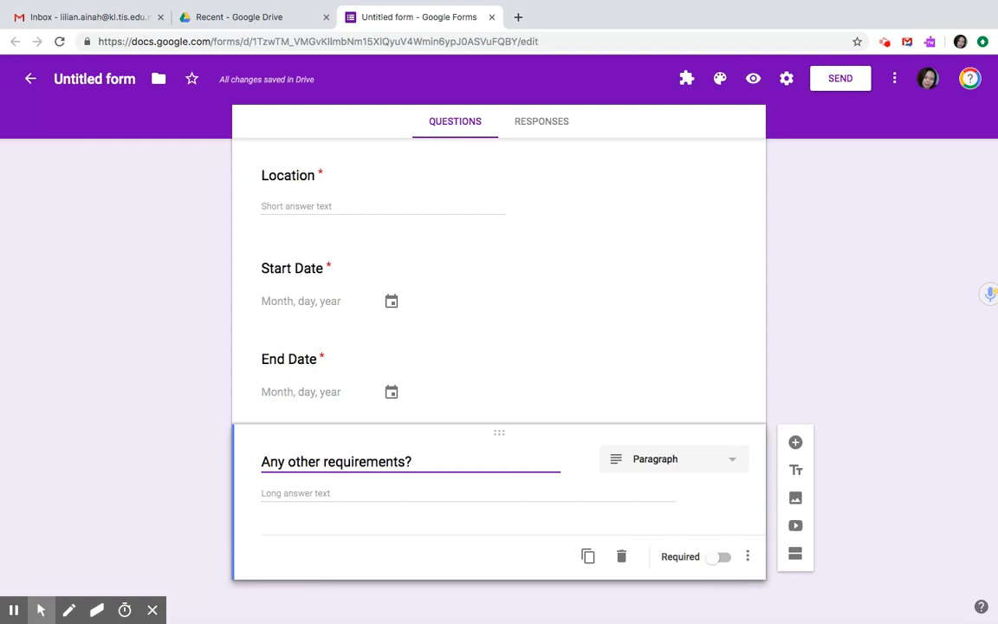
# - Review the form from its title through the questions and check the list of installed add-ons
pyautogui.scroll(10, 499, 347)
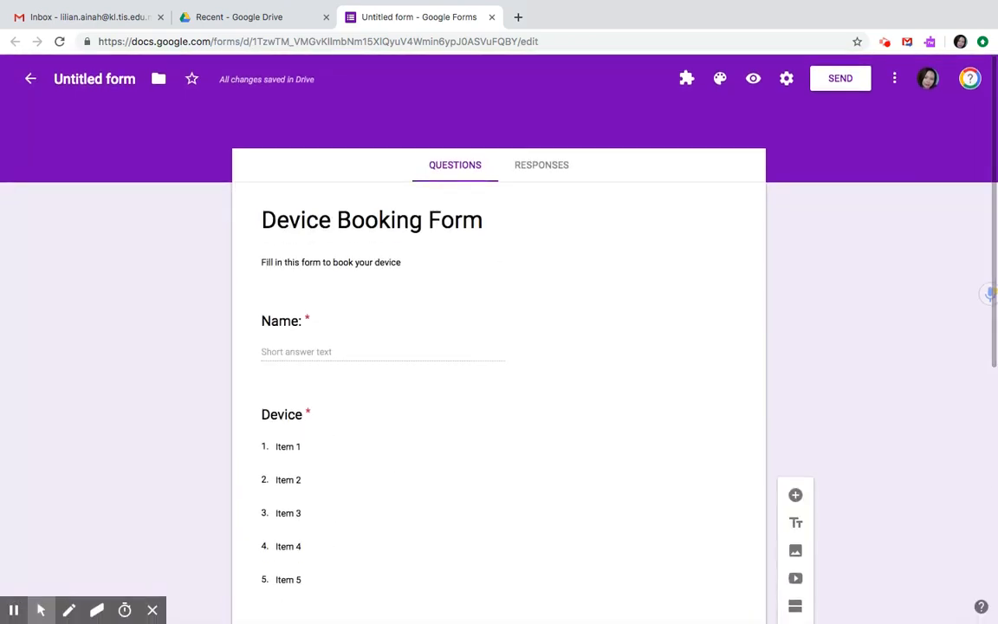
pyautogui.scroll(-3, 499, 346)
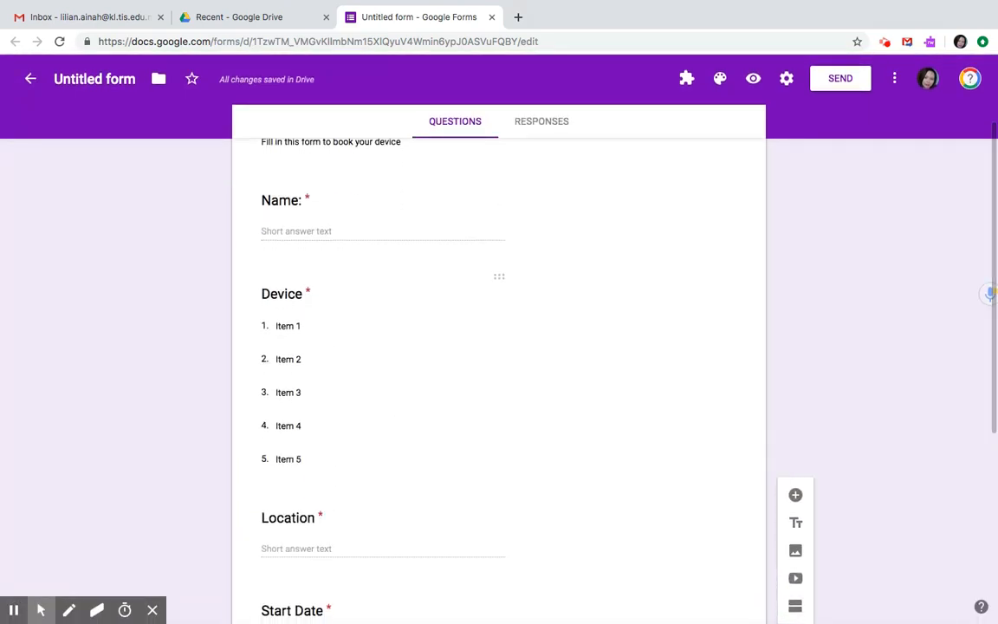
pyautogui.scroll(4, 499, 346)
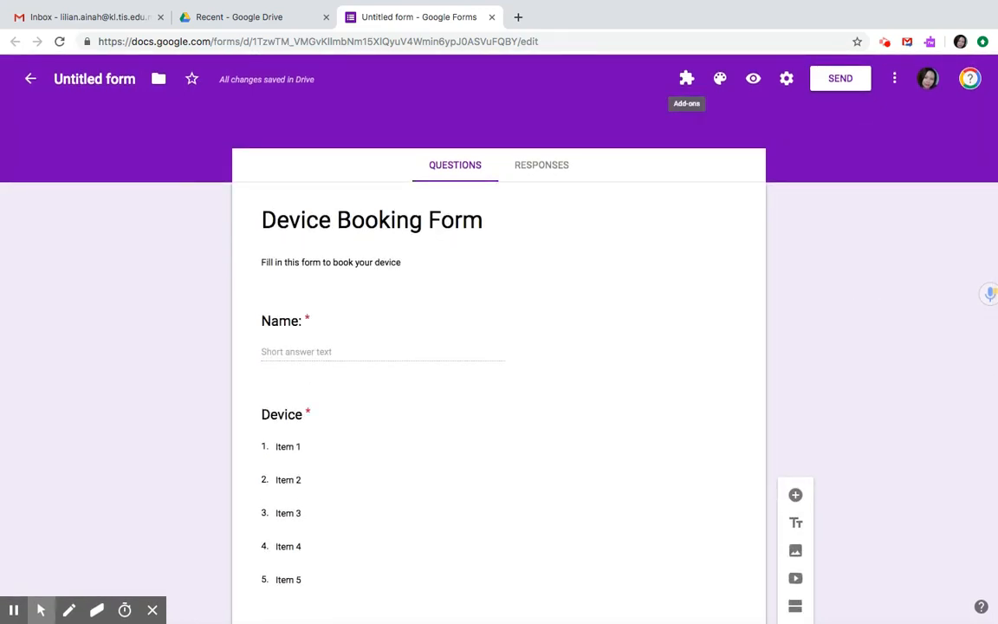
pyautogui.click(687, 79)
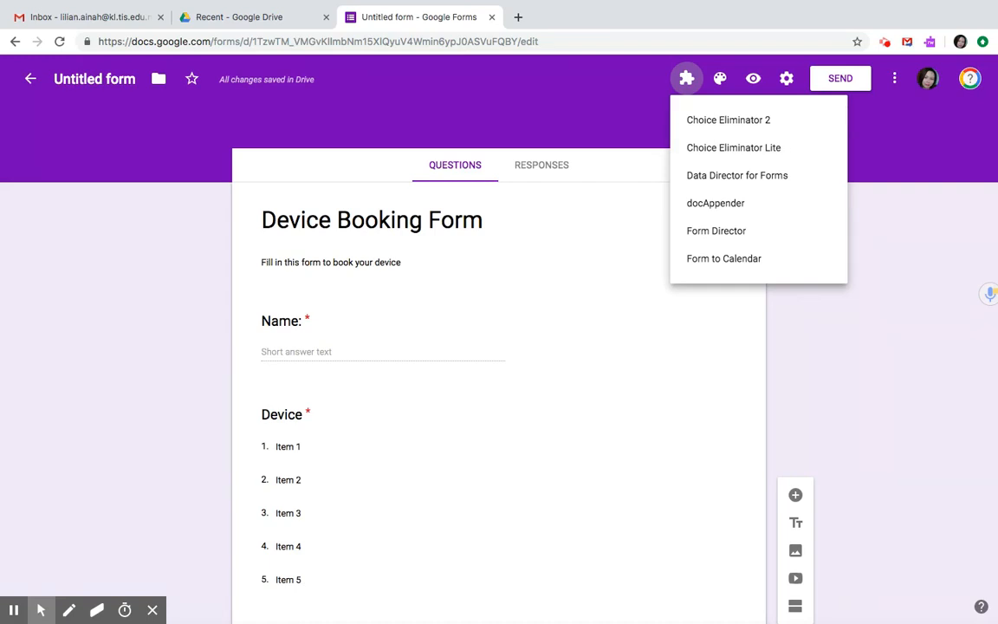
pyautogui.press('Escape')
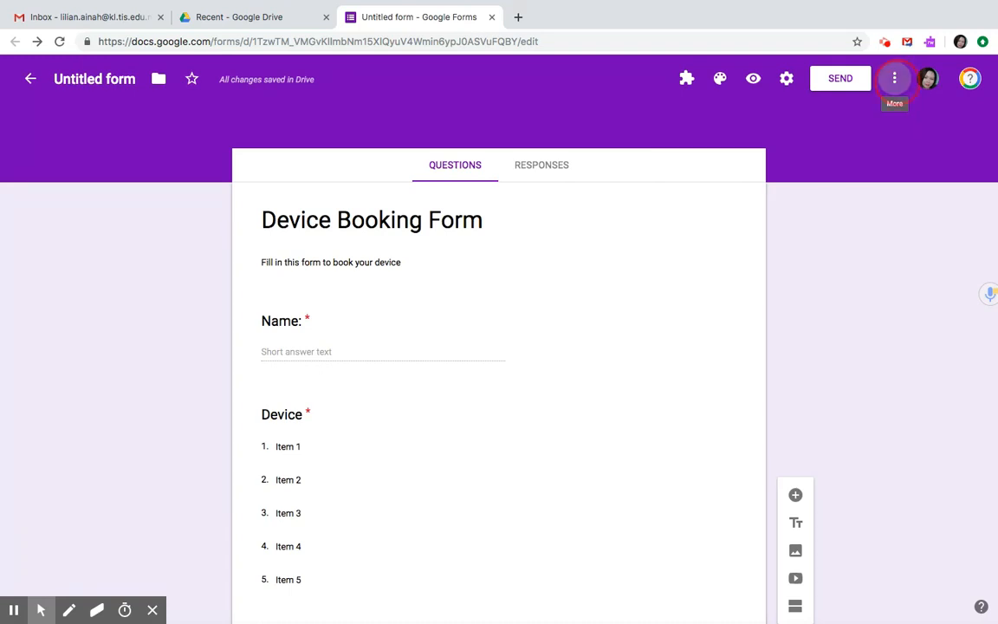
# - Search the add-on store for "choice elimintor" and close the store
pyautogui.click(894, 78)
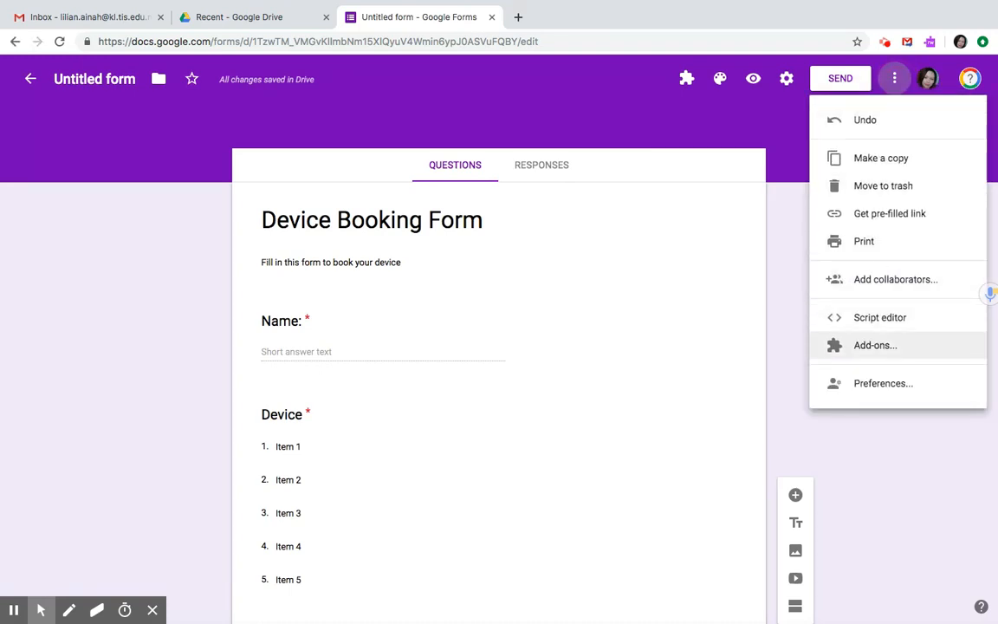
pyautogui.click(875, 345)
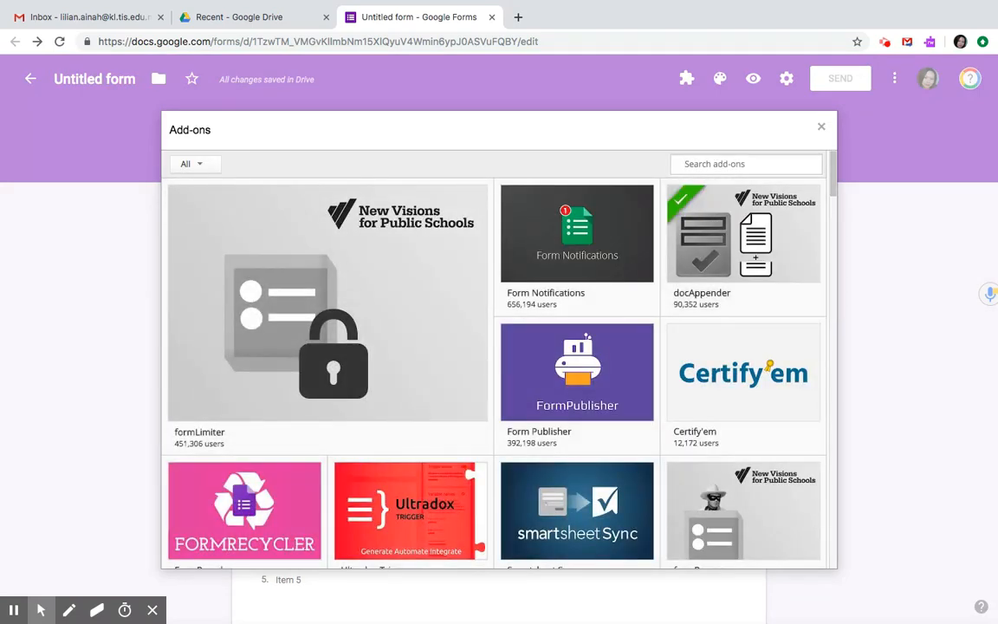
pyautogui.click(730, 163)
pyautogui.write('choice elimintar')
pyautogui.press('BackSpace')
pyautogui.write('or')
pyautogui.press('Return')
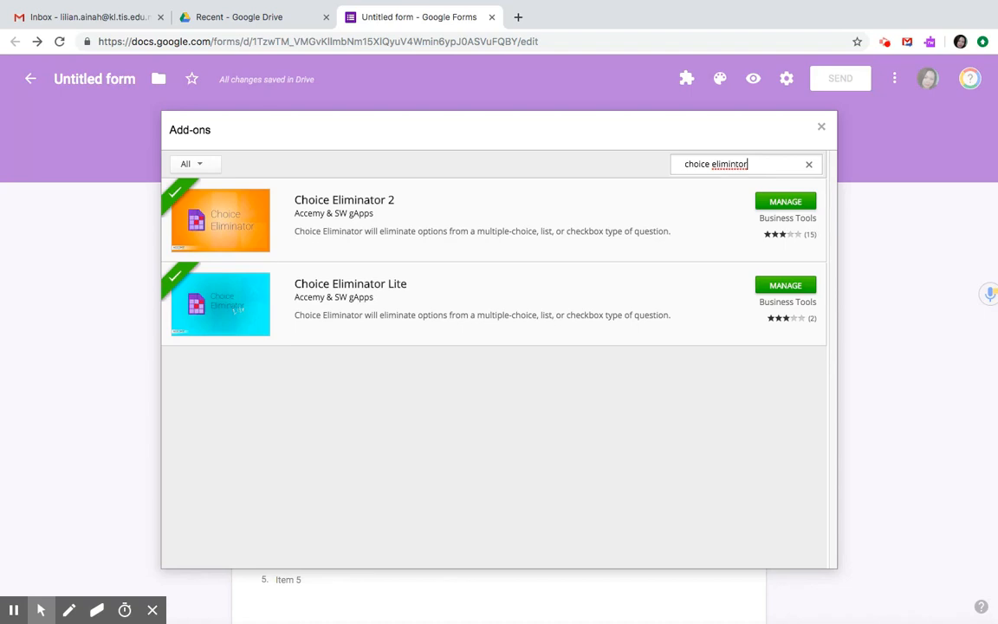
pyautogui.click(822, 127)
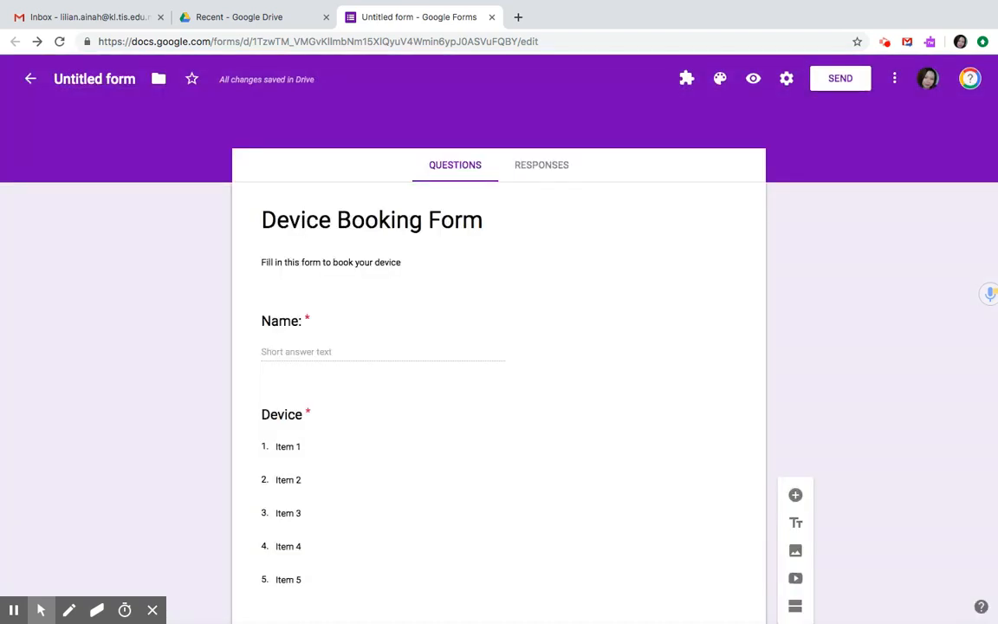
# - Open the configuration of the Choice Eliminator 2 add-on and dismiss the author's note
pyautogui.scroll(-1, 500, 381)
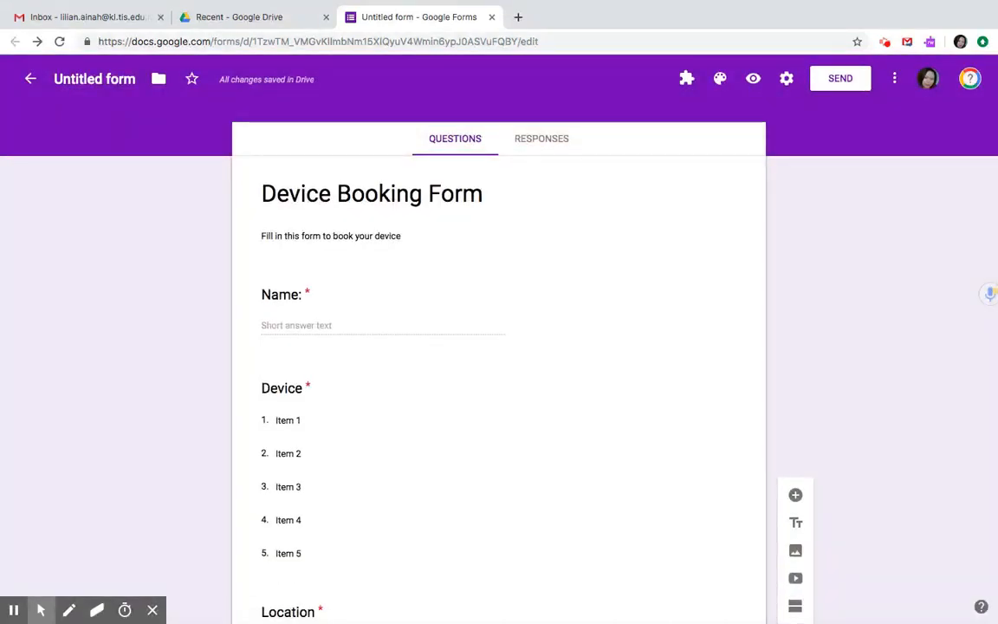
pyautogui.click(687, 78)
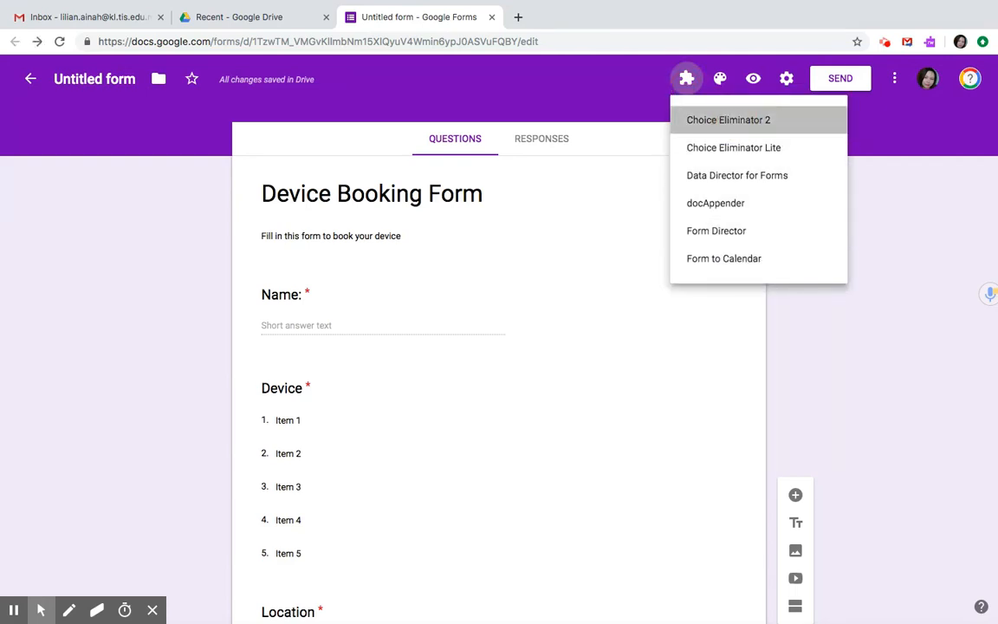
pyautogui.click(728, 120)
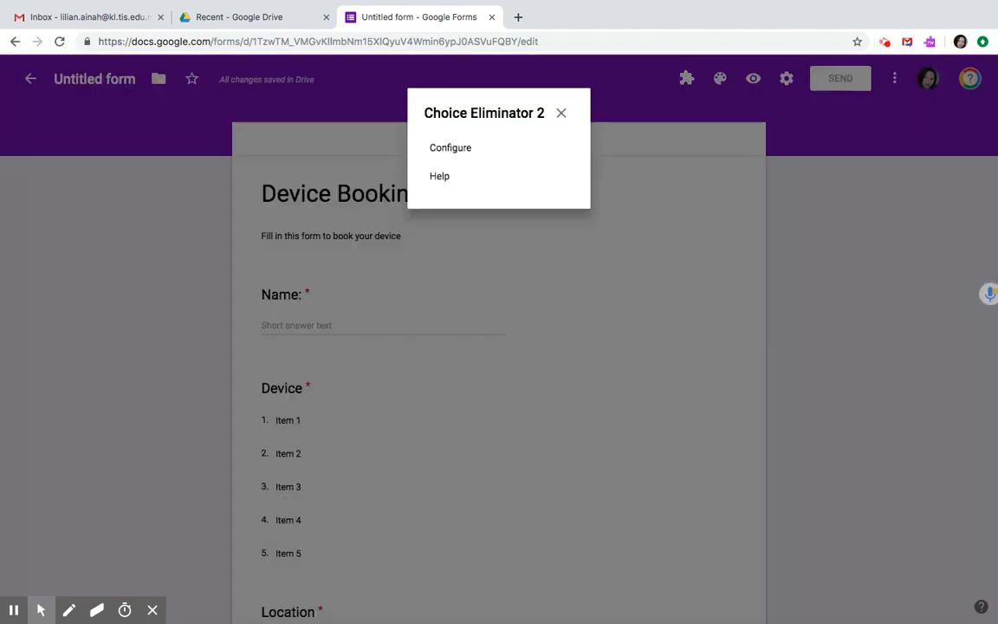
pyautogui.click(453, 148)
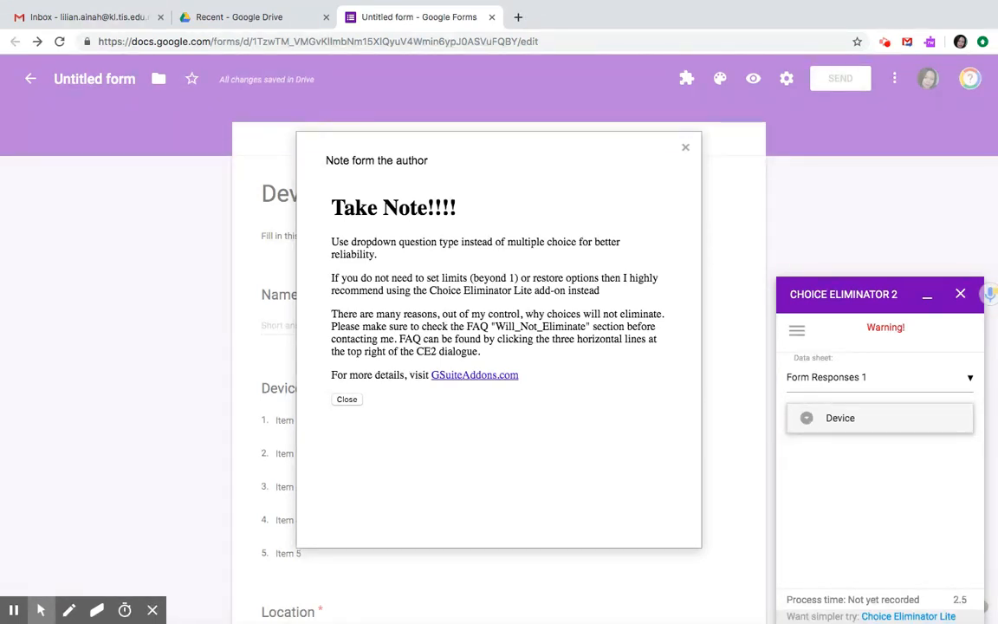
pyautogui.click(348, 399)
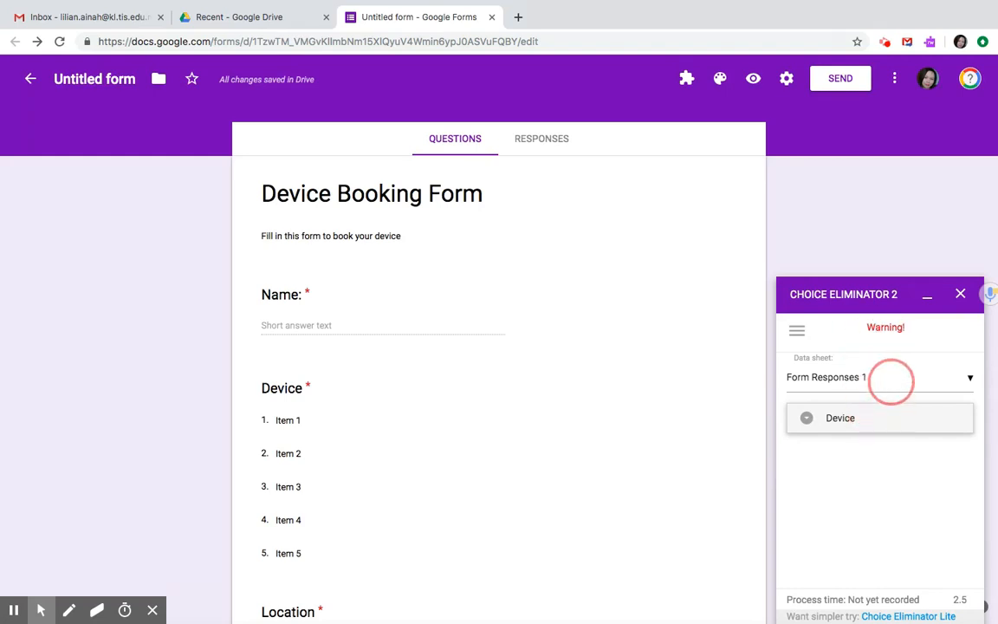
# - Enable Eliminate Choices for the Device question in Choice Eliminator 2 and close the add-on
pyautogui.click(892, 380)
pyautogui.click(828, 381)
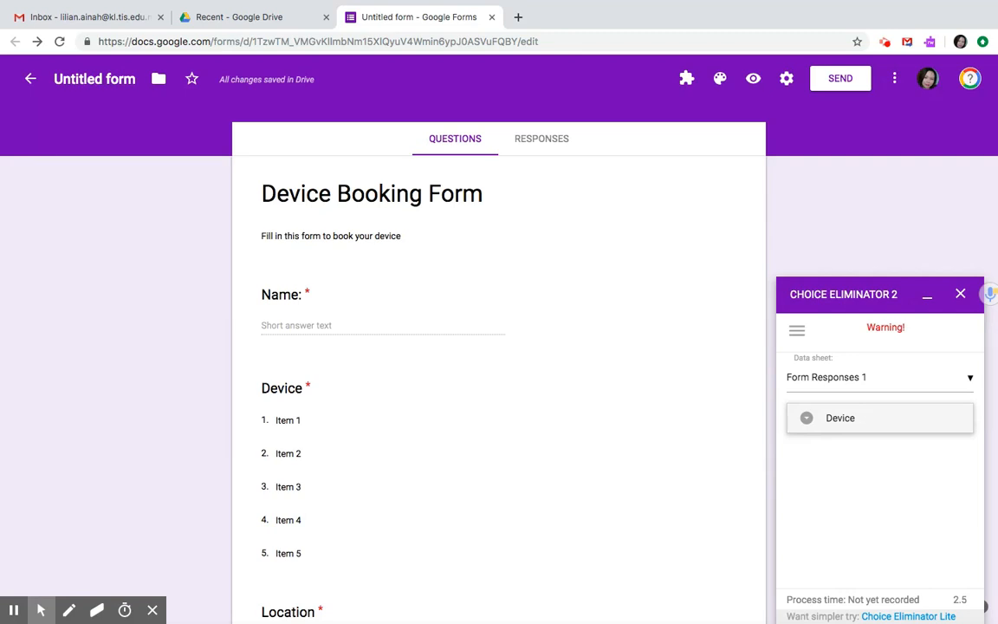
pyautogui.click(840, 418)
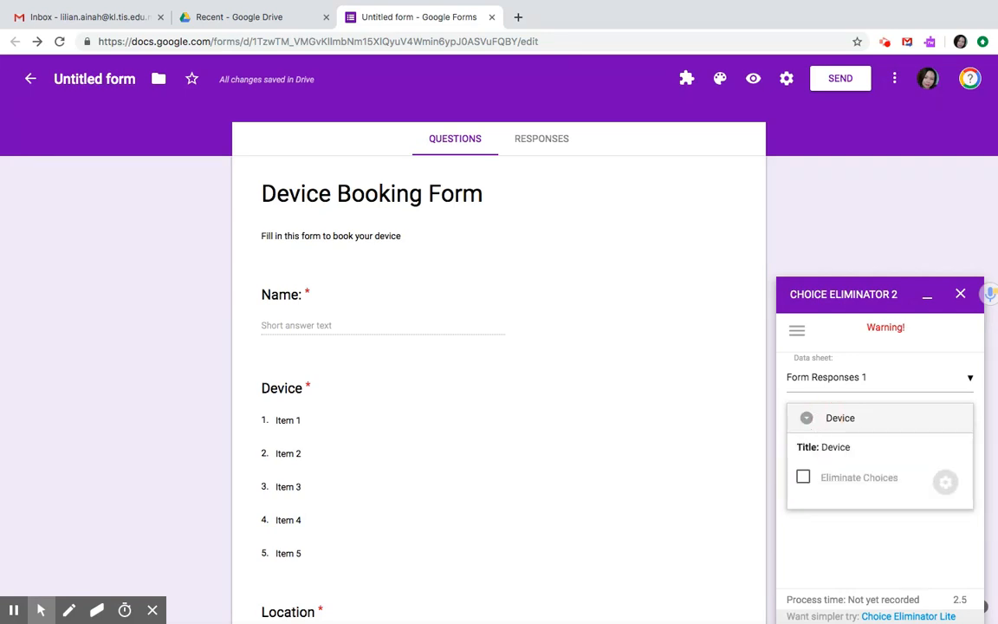
pyautogui.scroll(-2, 499, 364)
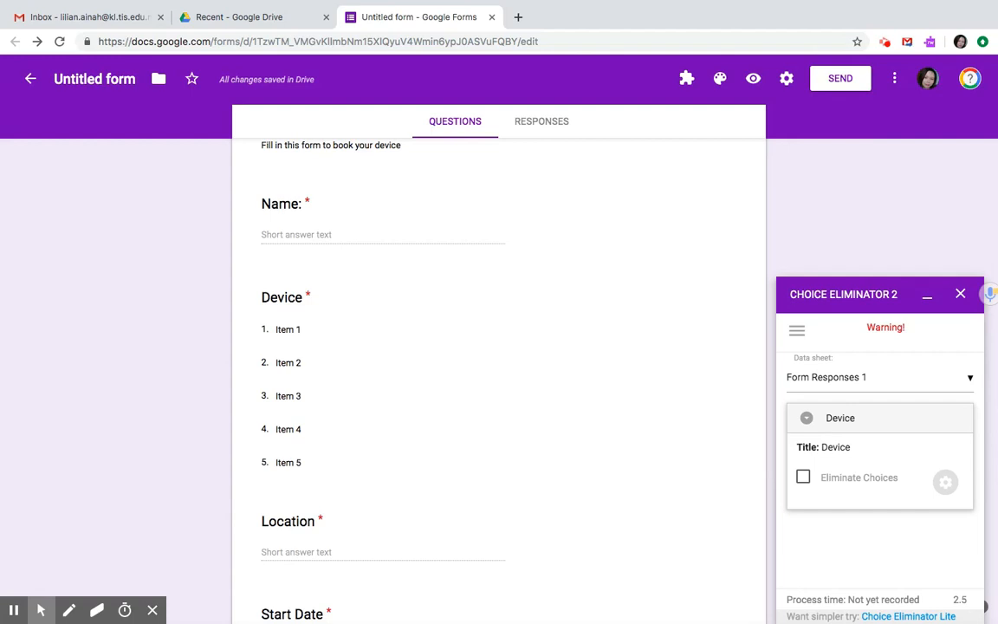
pyautogui.click(803, 476)
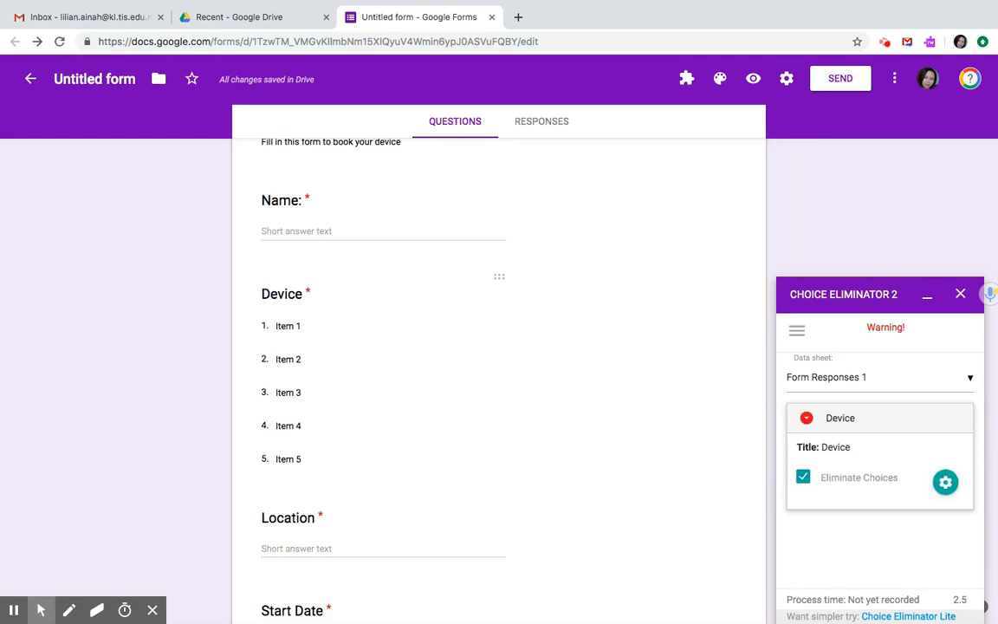
pyautogui.scroll(-1, 499, 381)
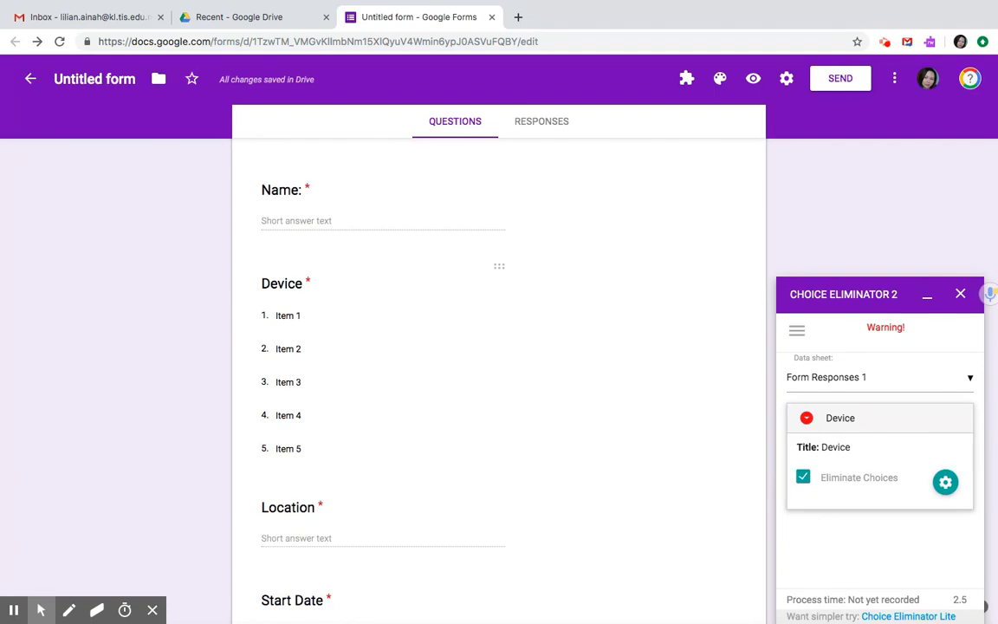
pyautogui.scroll(-1, 499, 381)
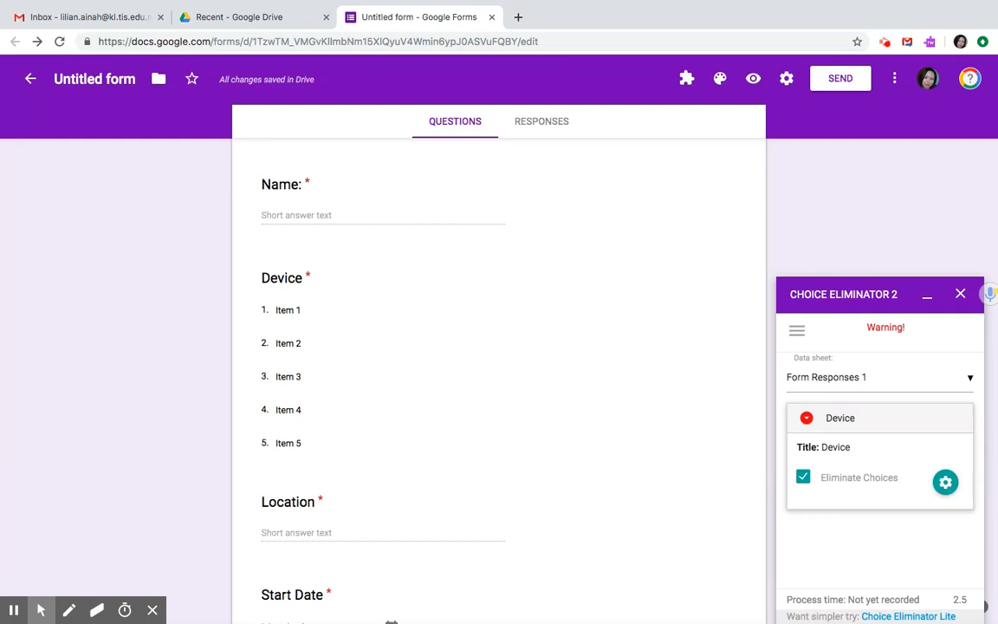
pyautogui.scroll(-2, 499, 381)
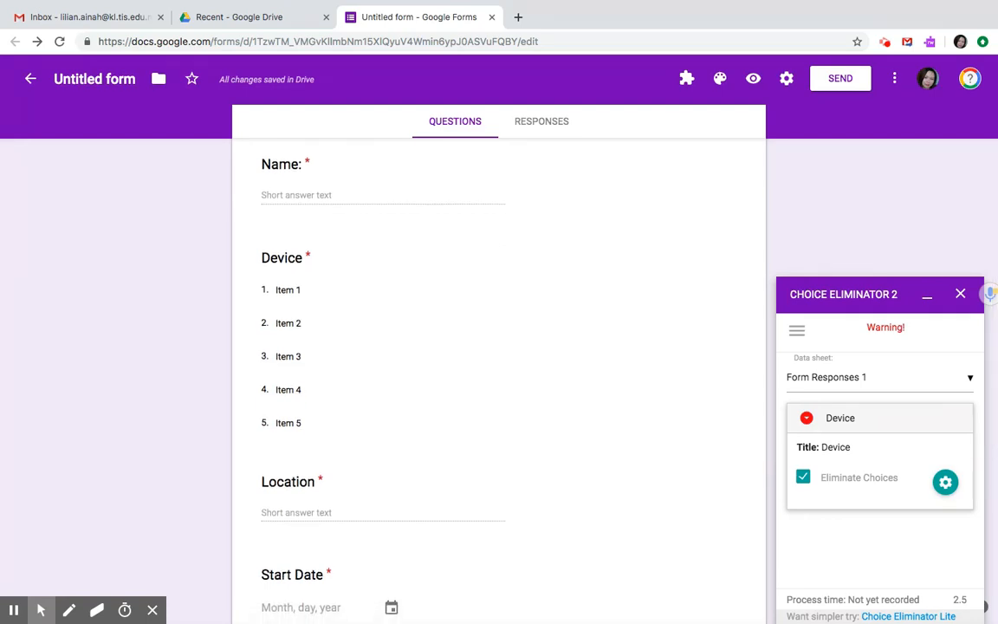
pyautogui.click(960, 294)
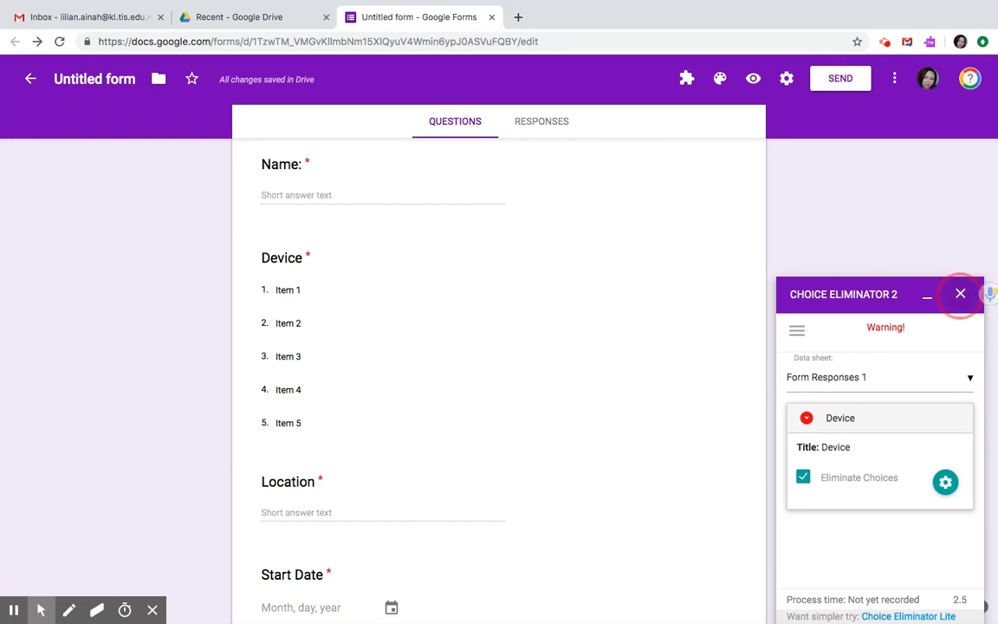
# - Preview the Device Booking Form as respondents see it and return to the form editor
pyautogui.scroll(2, 499, 382)
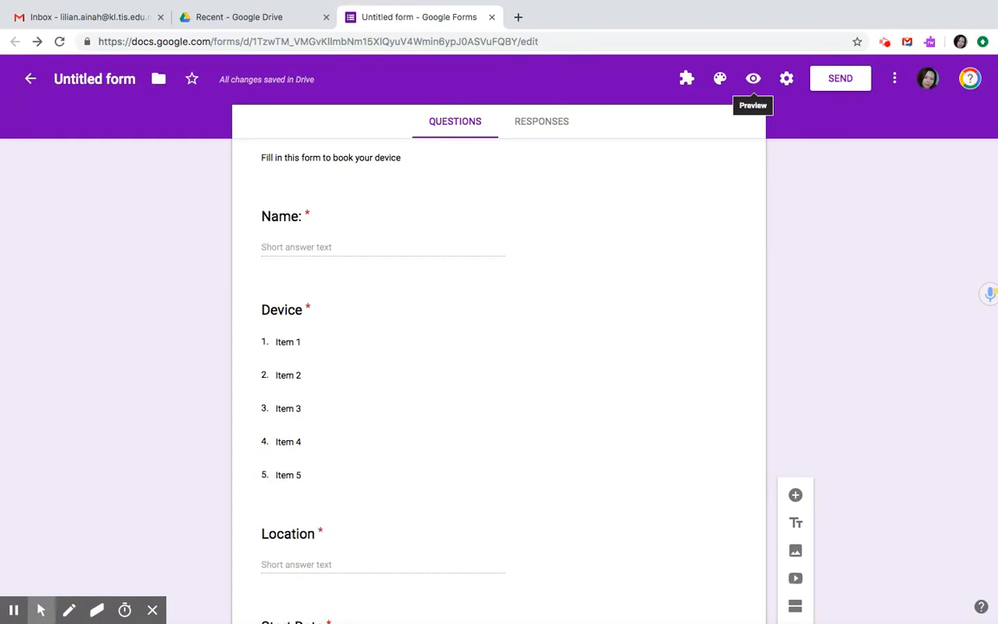
pyautogui.click(753, 79)
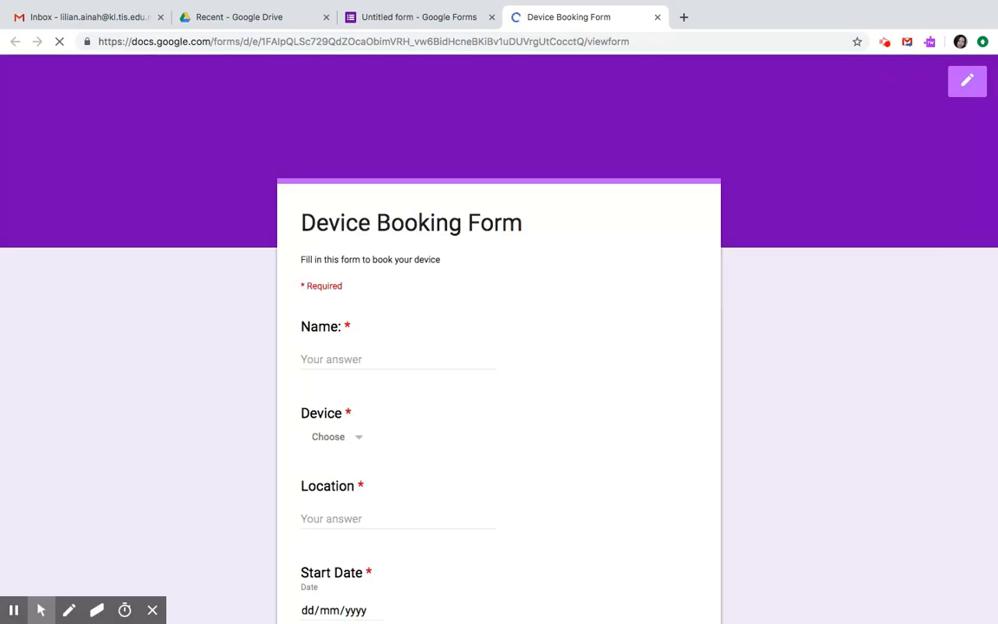
pyautogui.scroll(-1, 499, 346)
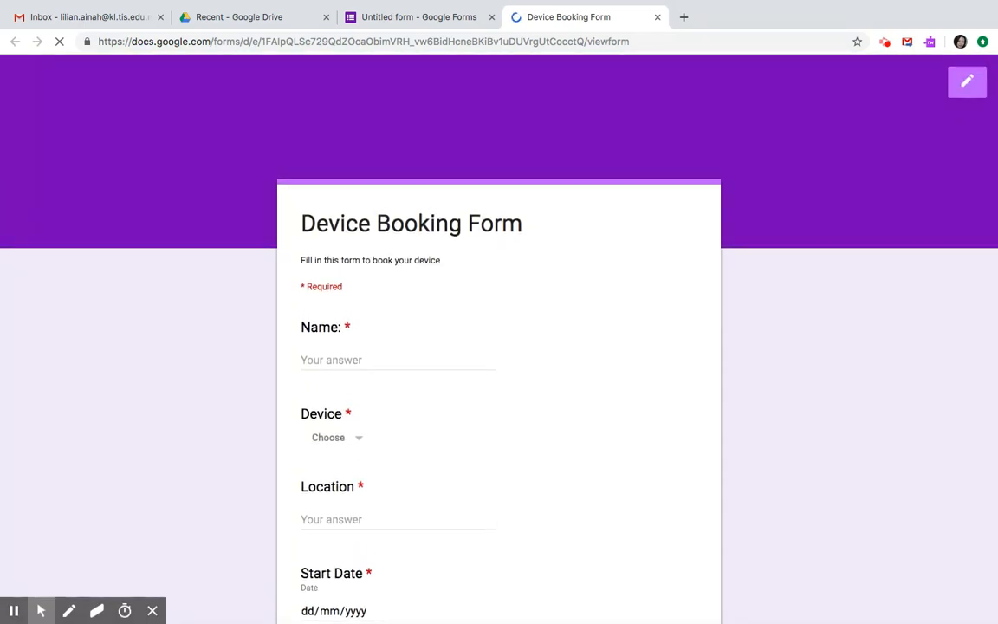
pyautogui.click(419, 17)
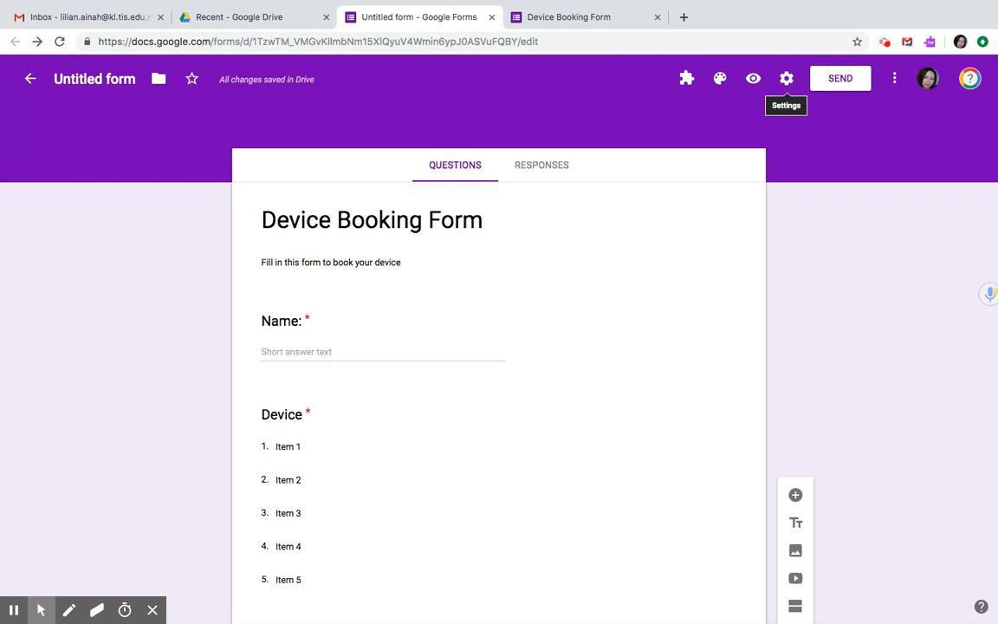
# - Turn on collecting respondents' email addresses in the form's general settings
pyautogui.click(786, 78)
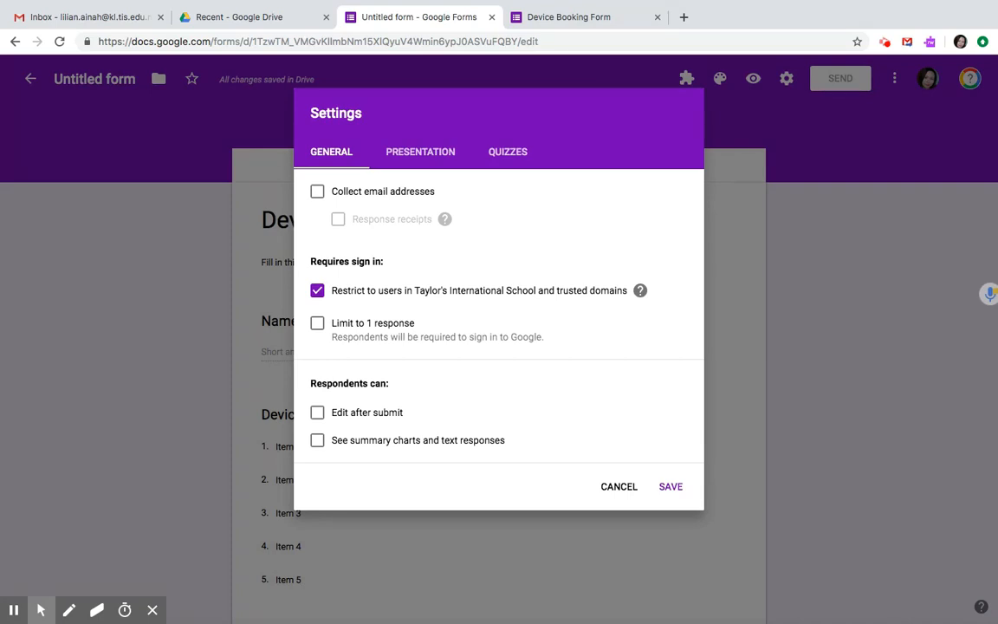
pyautogui.click(619, 487)
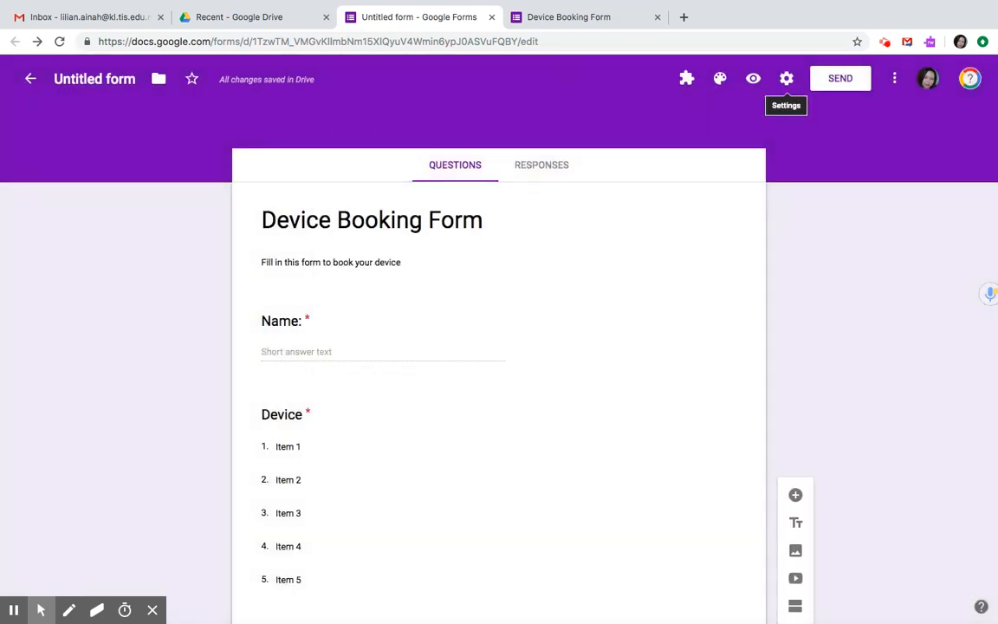
pyautogui.click(787, 78)
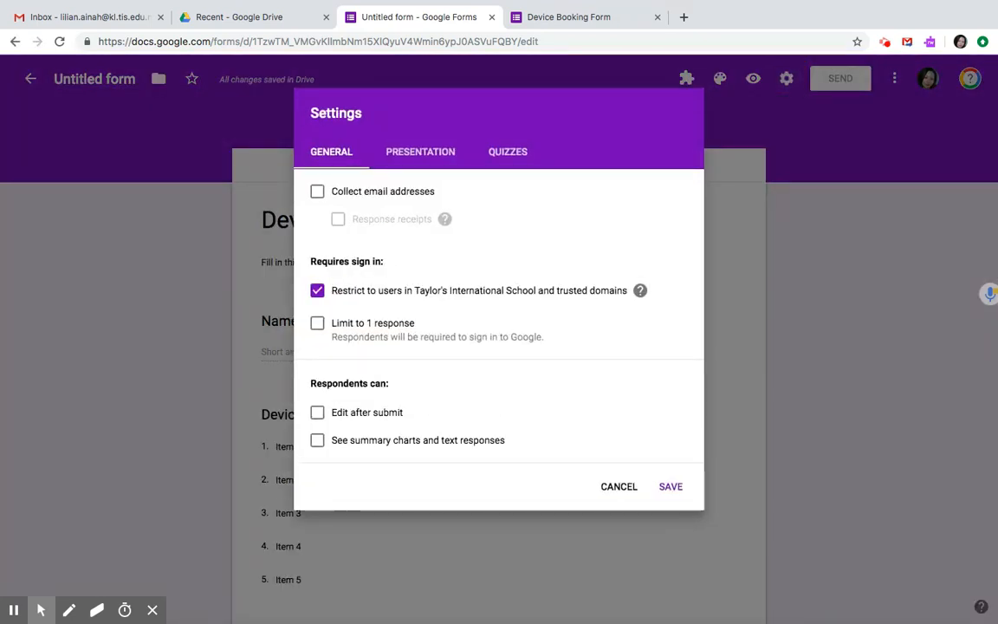
pyautogui.click(317, 192)
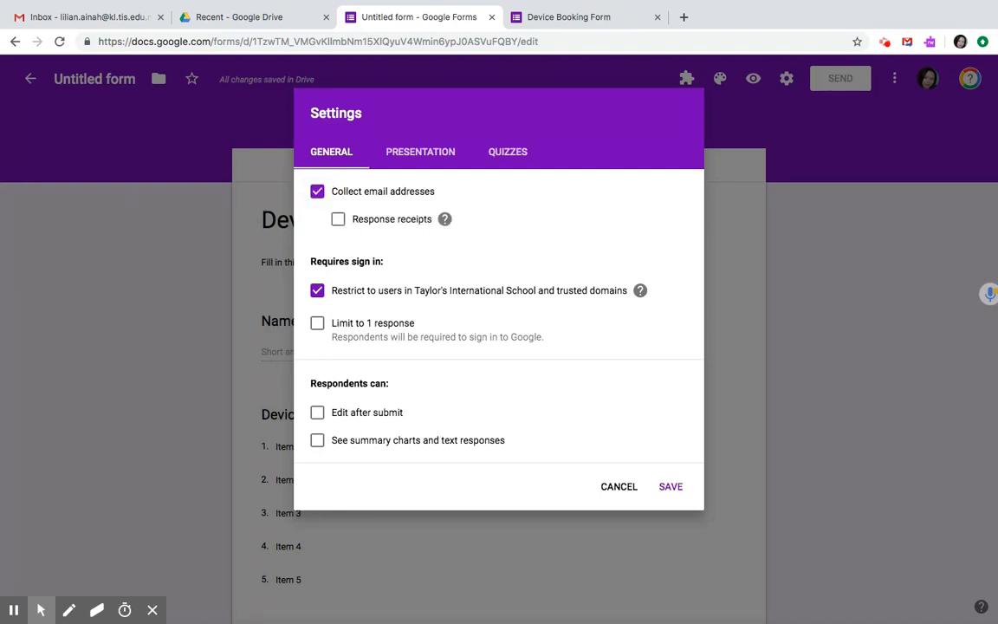
pyautogui.moveTo(445, 219)
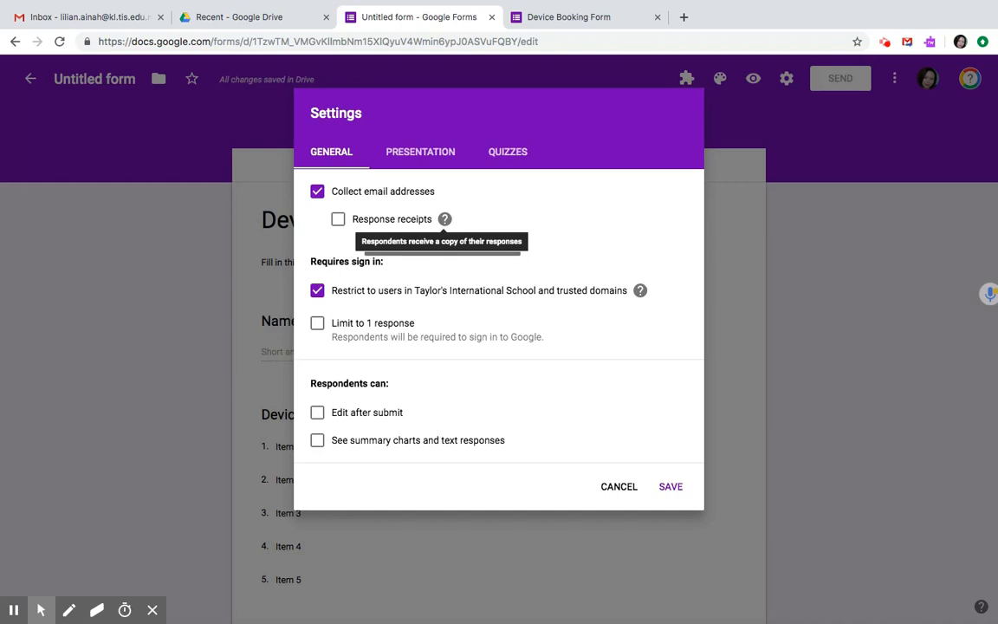
pyautogui.scroll(-1, 500, 347)
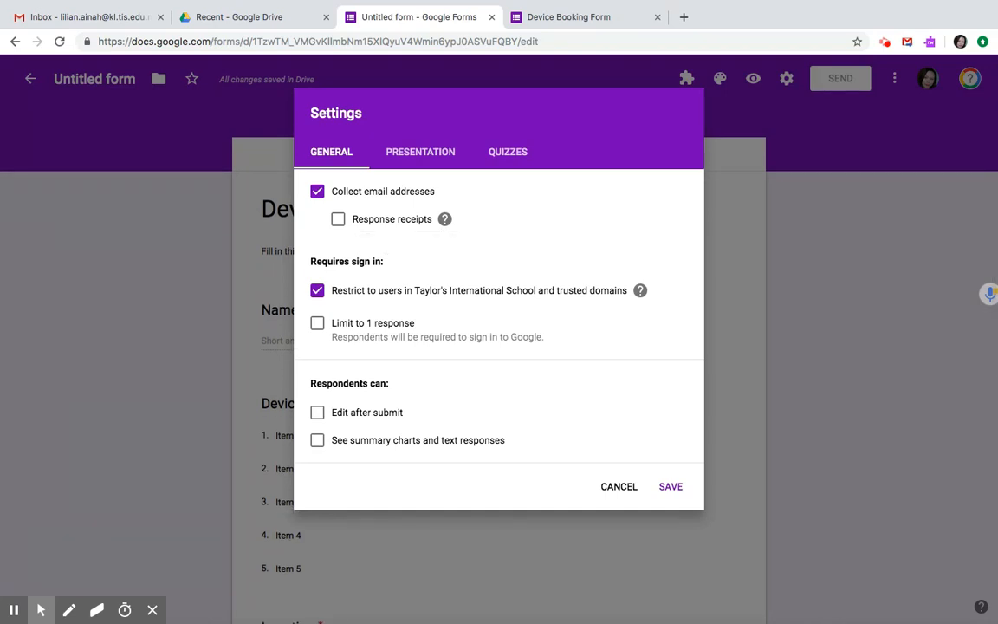
pyautogui.scroll(1, 499, 347)
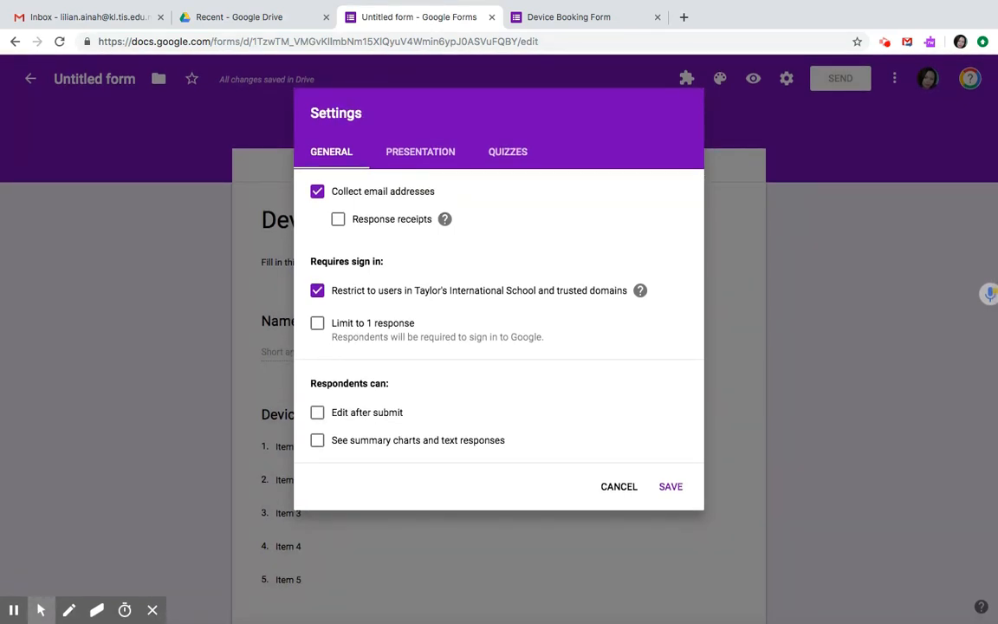
# - Lift the restriction to Taylor's International School users, allow respondents to edit after submitting, and save the settings
pyautogui.click(317, 290)
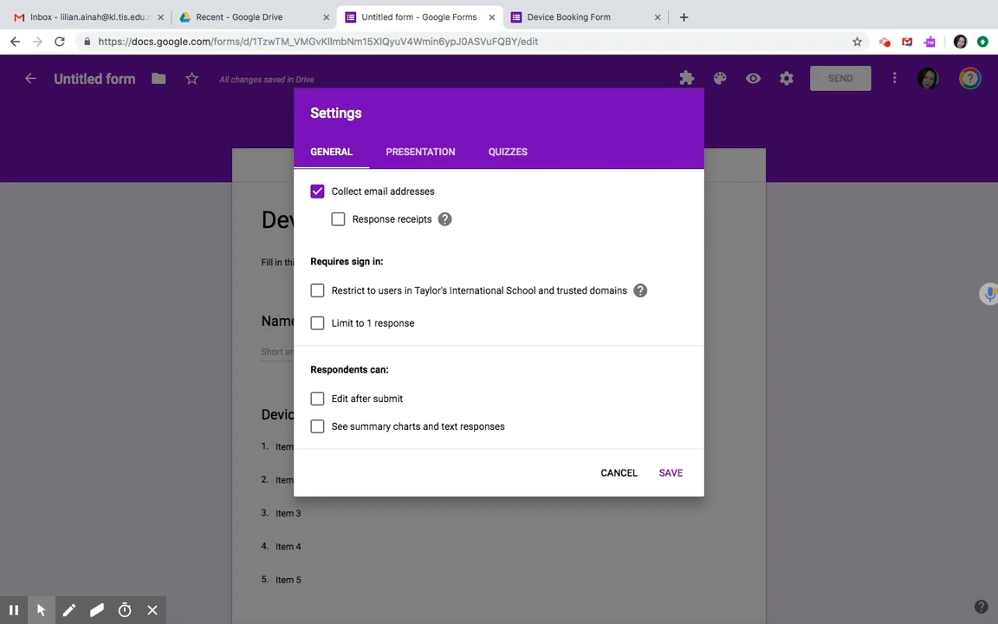
pyautogui.click(317, 399)
pyautogui.click(671, 472)
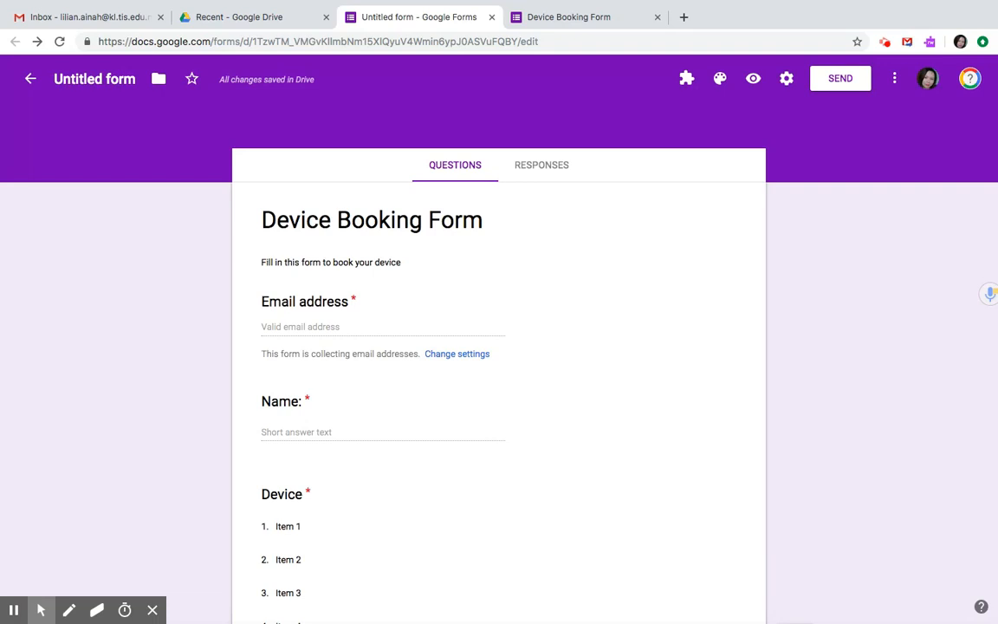
# - Reopen the form preview in place of the old one and fill in the respondent's email address and name
pyautogui.click(658, 17)
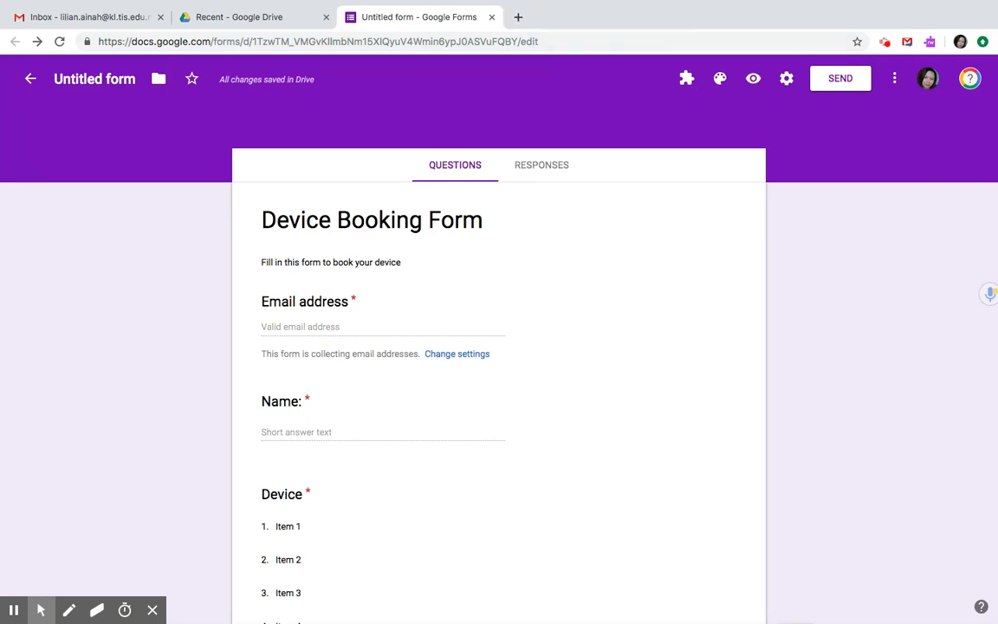
pyautogui.click(753, 78)
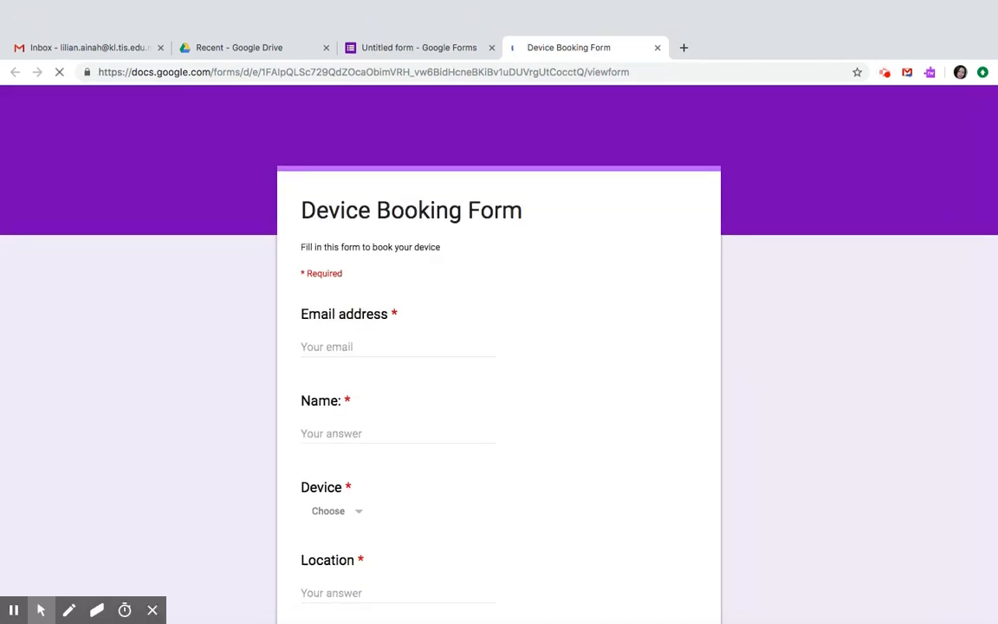
pyautogui.click(381, 302)
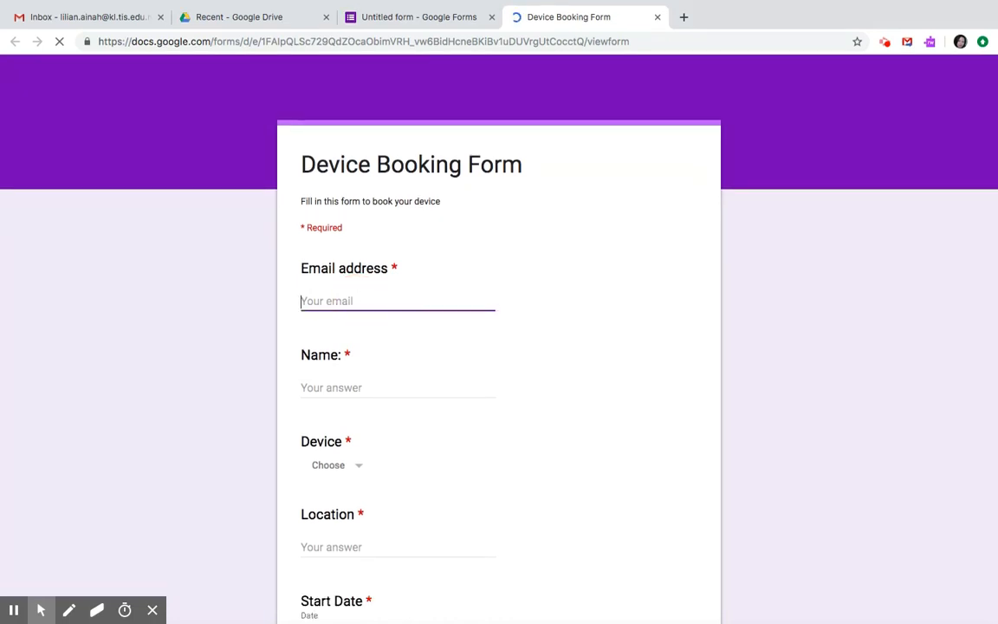
pyautogui.press('Return')
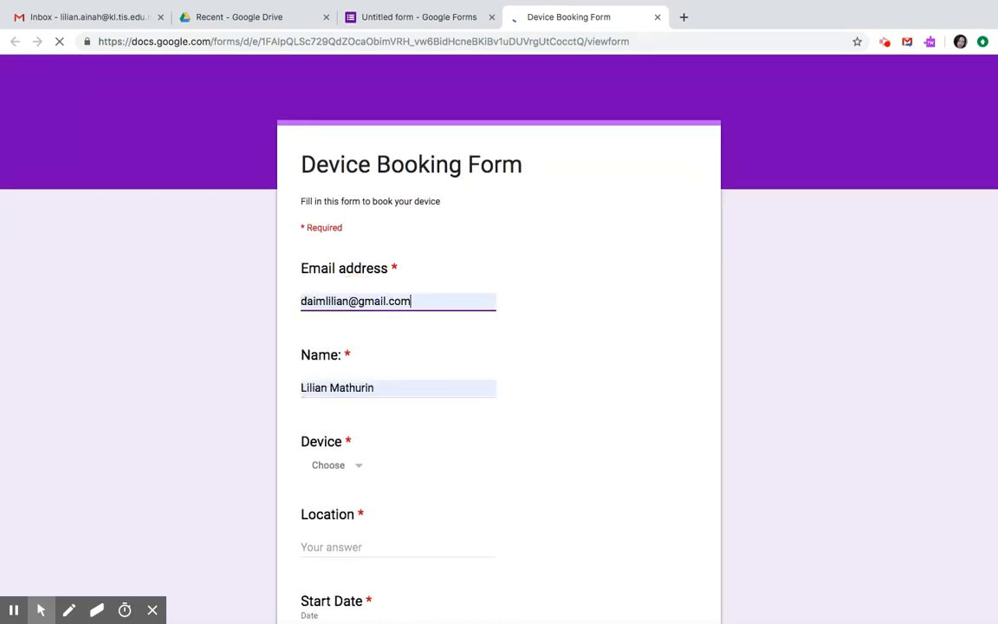
# - Choose Item 1 as the device and enter "Class 4T" as the location
pyautogui.scroll(-3, 500, 346)
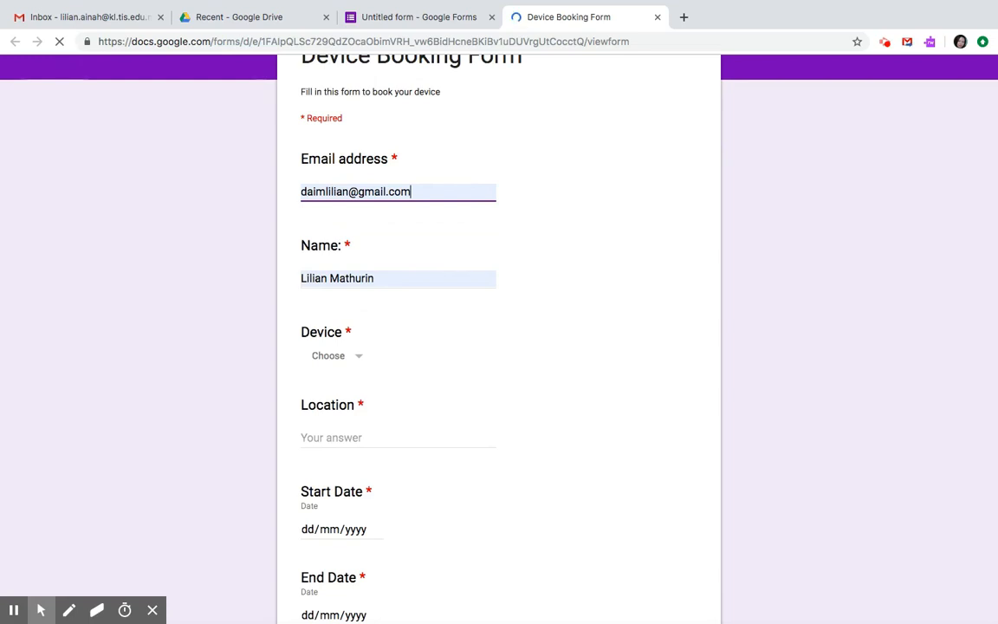
pyautogui.click(338, 356)
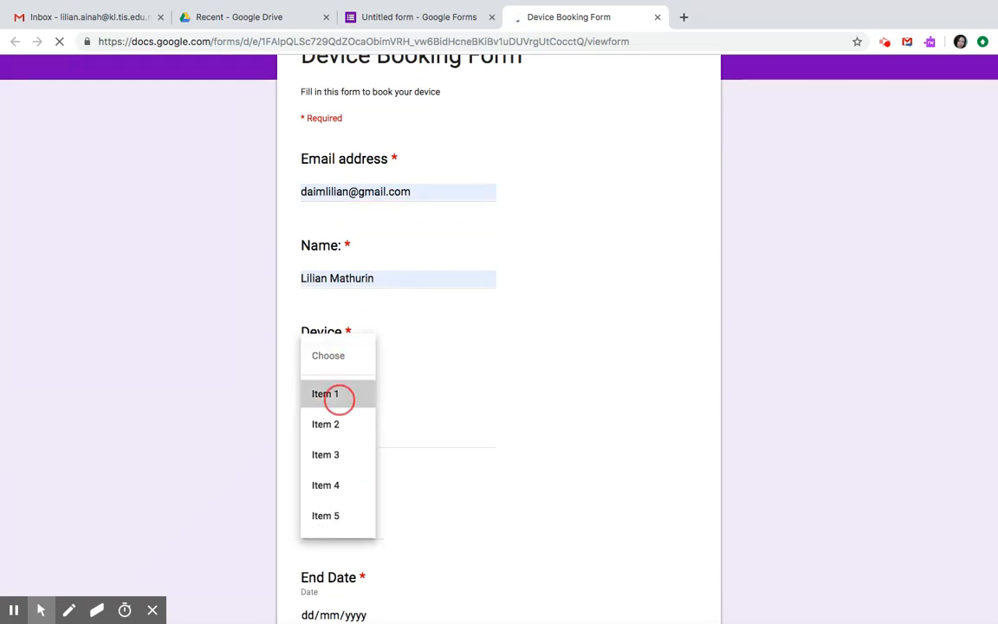
pyautogui.click(336, 395)
pyautogui.scroll(-1, 336, 395)
pyautogui.scroll(-1, 499, 338)
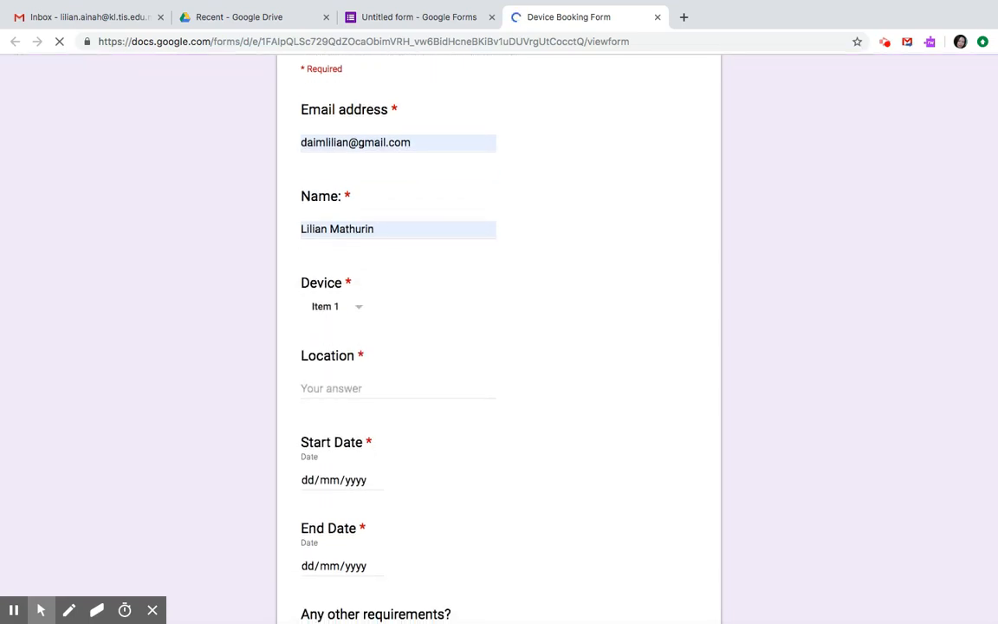
pyautogui.click(367, 387)
pyautogui.write('K')
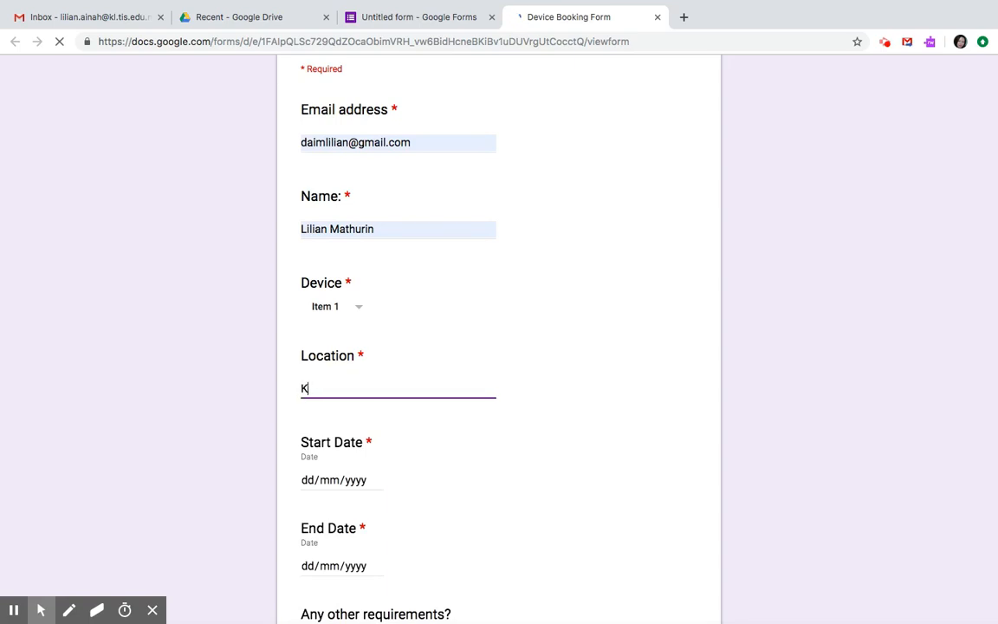
pyautogui.press('BackSpace')
pyautogui.write('Class 4T')
# - Set the booking's start date to 13/04/2019 and its end date to 20/04/2019
pyautogui.scroll(-5, 499, 338)
pyautogui.click(379, 354)
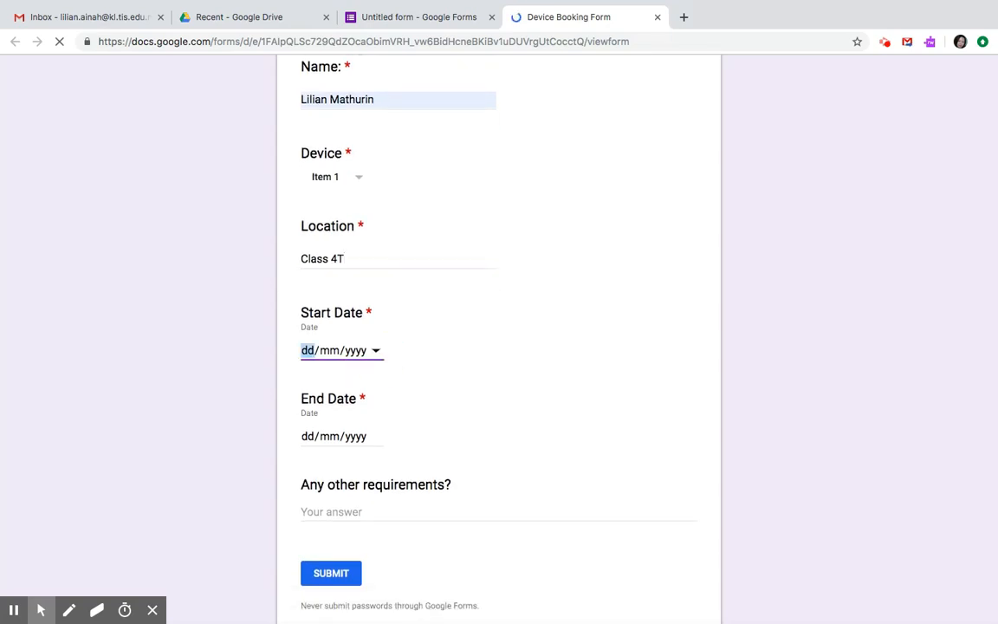
pyautogui.click(378, 354)
pyautogui.write('13042019')
pyautogui.scroll(-1, 499, 338)
pyautogui.click(307, 405)
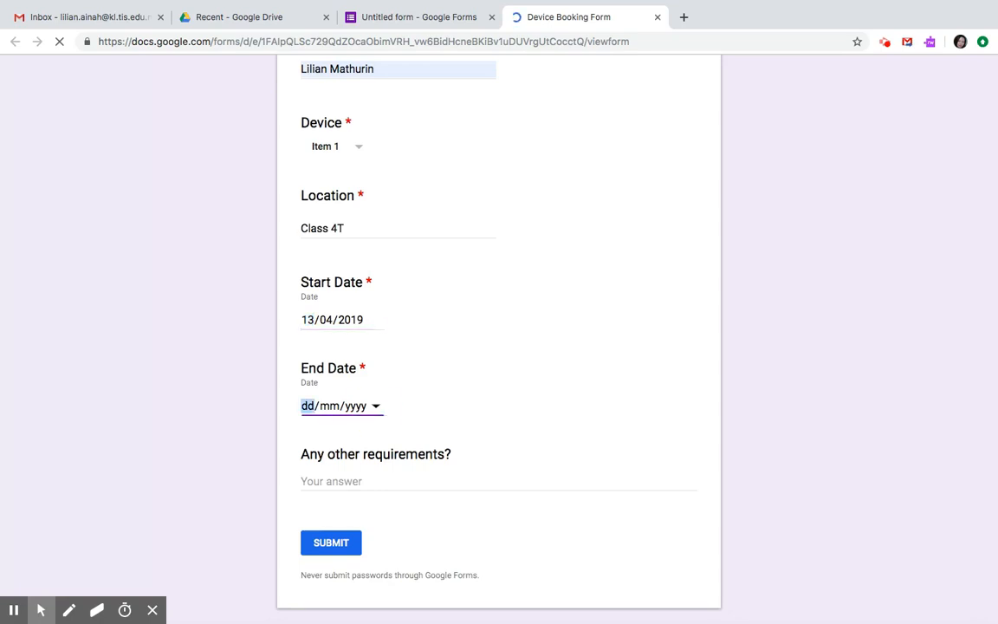
pyautogui.write('20042019')
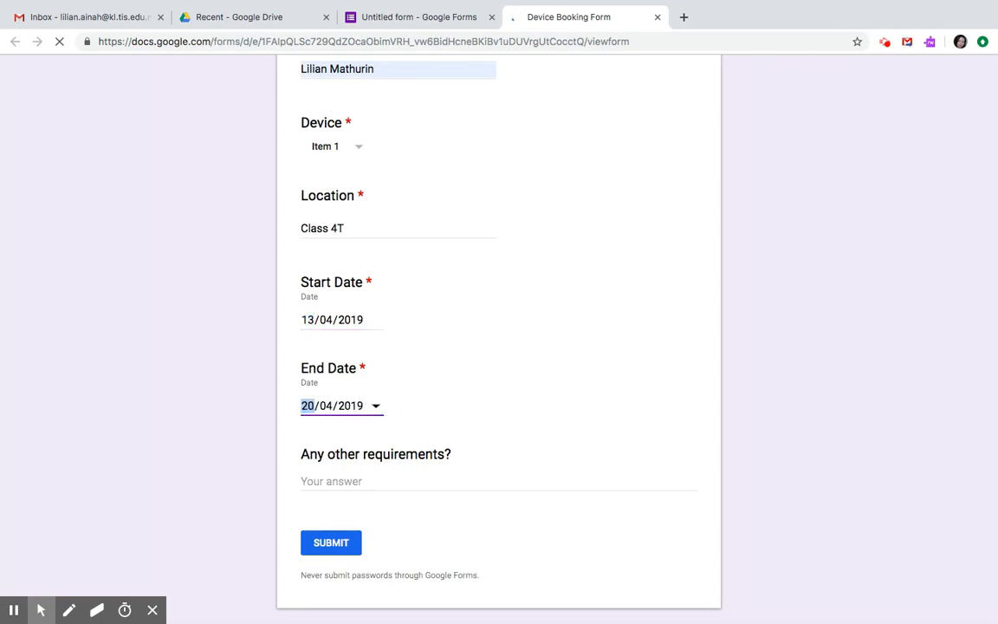
# - Answer "no" to the question about other requirements and submit the booking response
pyautogui.scroll(-3, 499, 338)
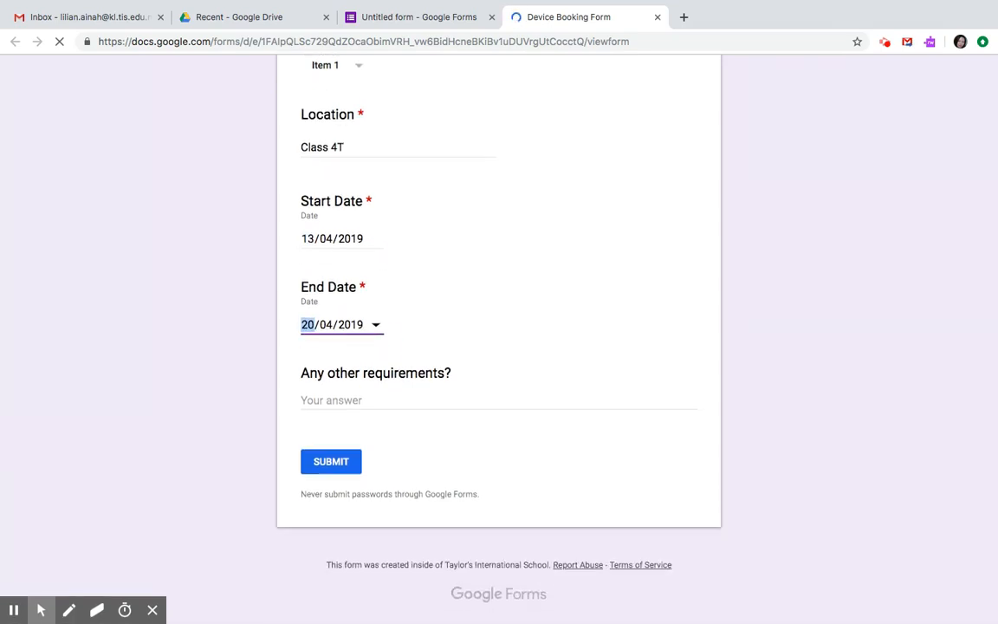
pyautogui.click(364, 400)
pyautogui.write('no')
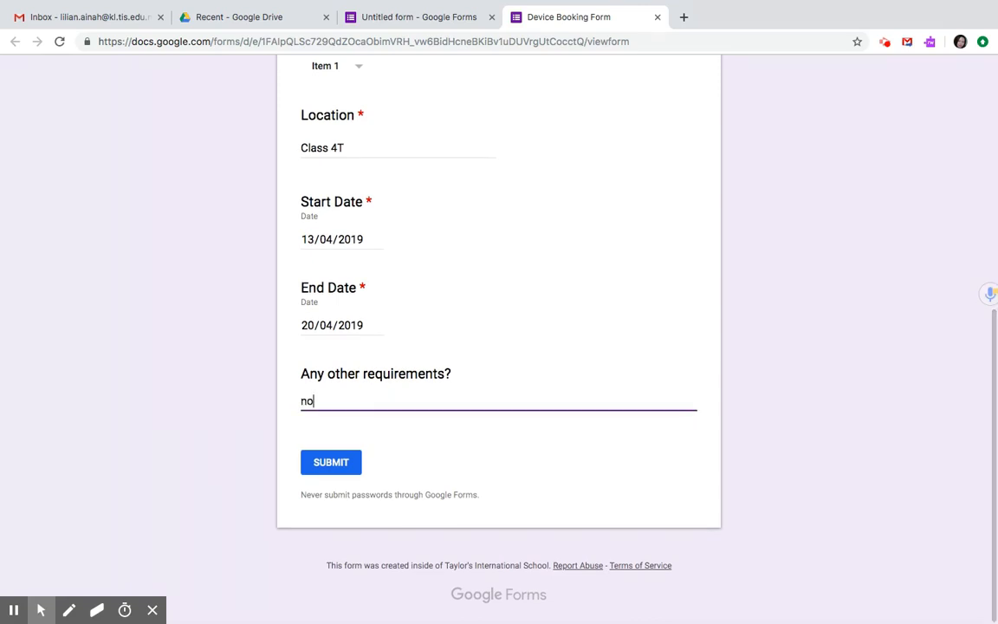
pyautogui.press('Return')
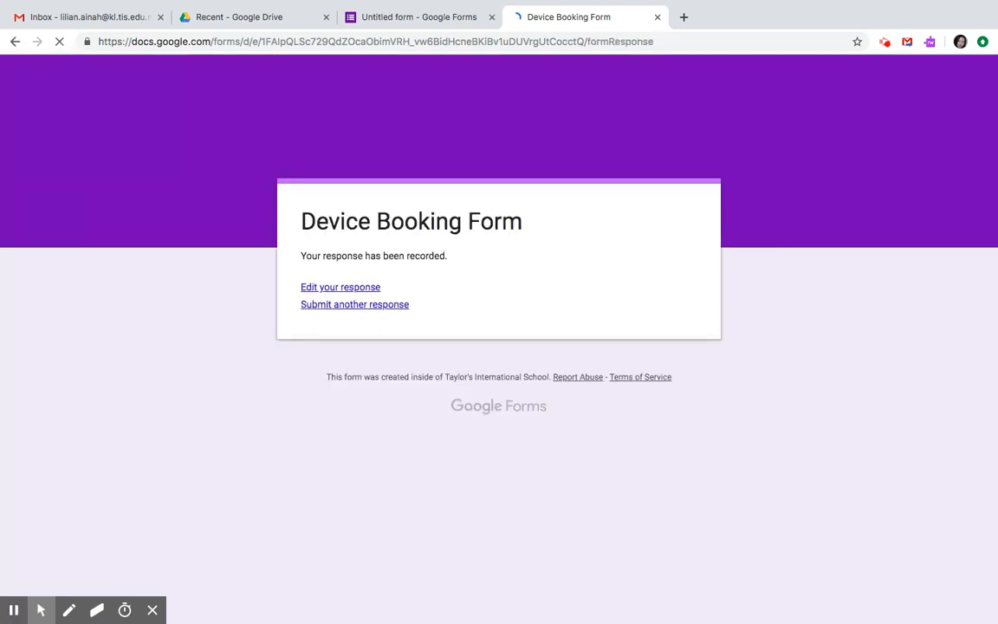
# - Create a new spreadsheet named "Untitled form (Responses)" from the form's responses and close the submitted form page
pyautogui.click(419, 17)
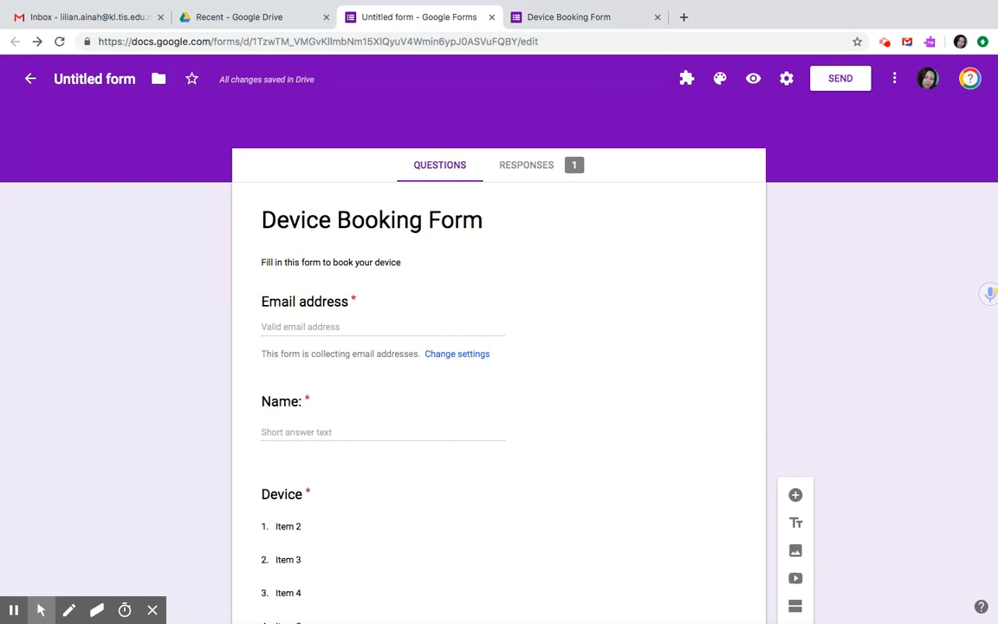
pyautogui.click(526, 165)
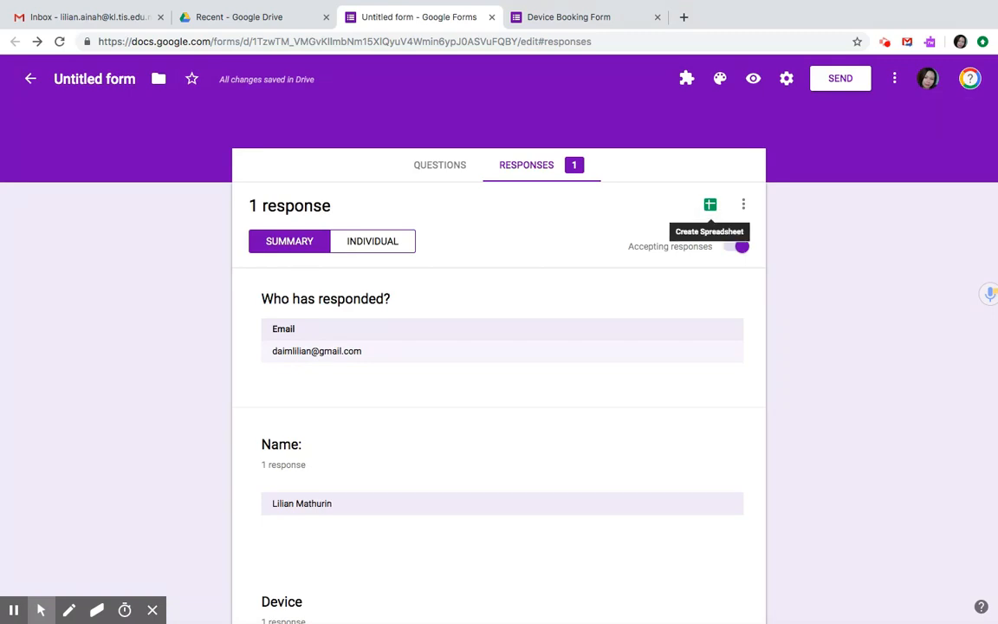
pyautogui.click(709, 205)
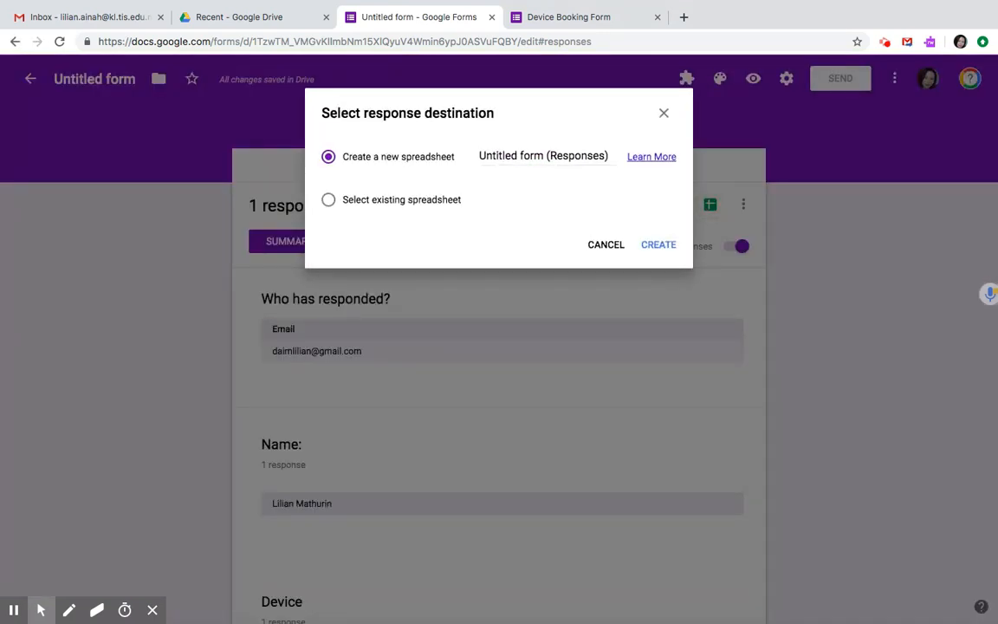
pyautogui.click(659, 245)
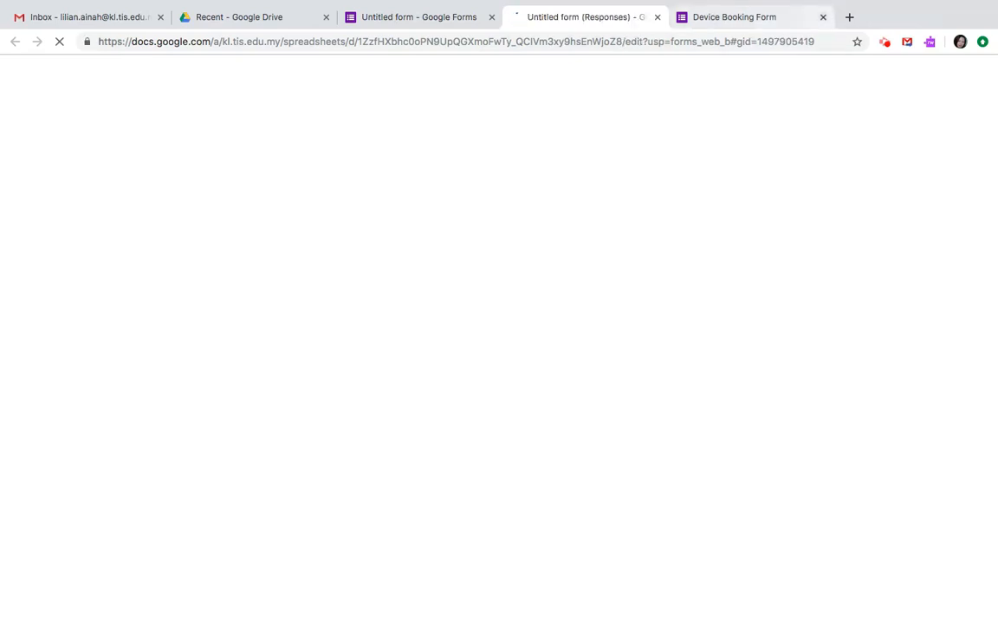
pyautogui.click(823, 18)
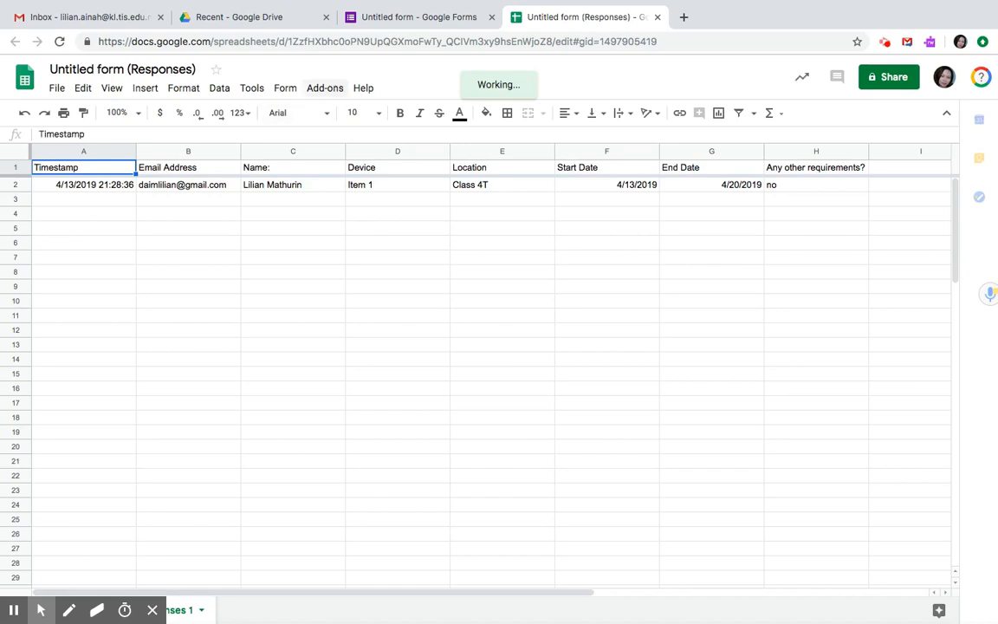
# - Search the spreadsheet's add-on store for "ev" and close the store
pyautogui.click(325, 88)
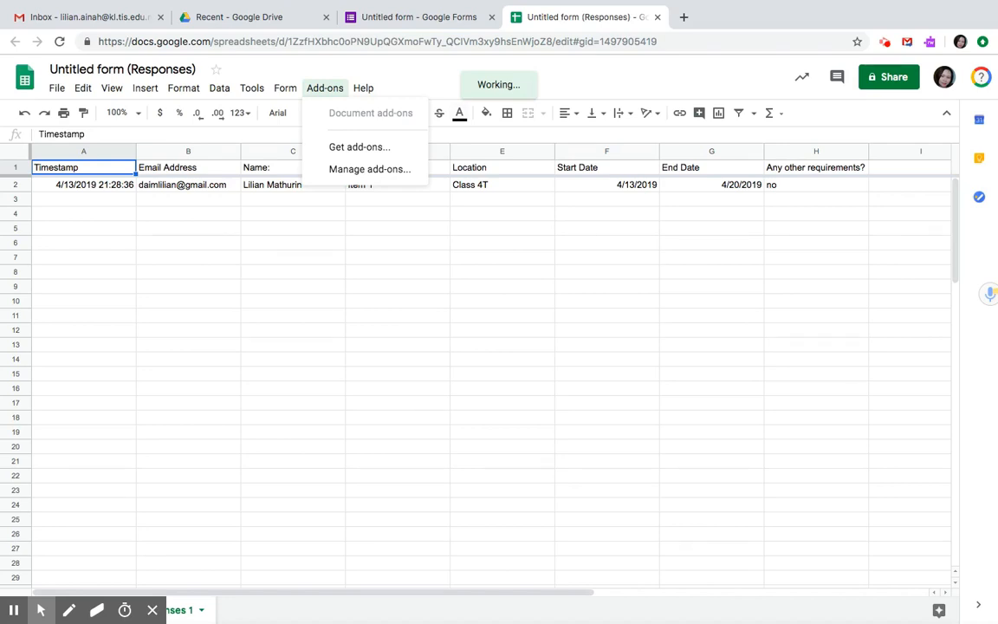
pyautogui.click(412, 227)
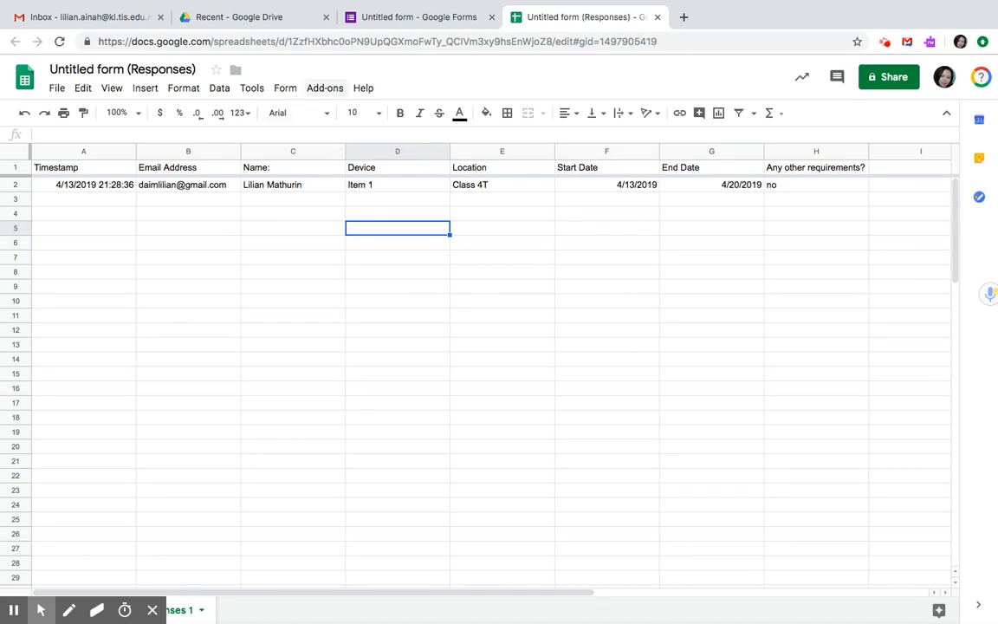
pyautogui.click(325, 88)
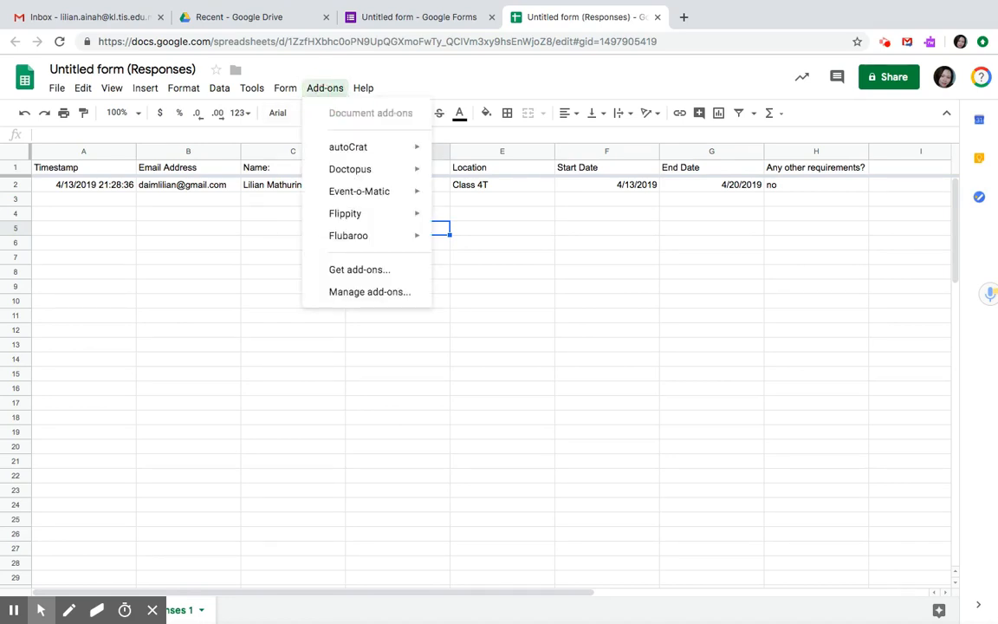
pyautogui.moveTo(359, 191)
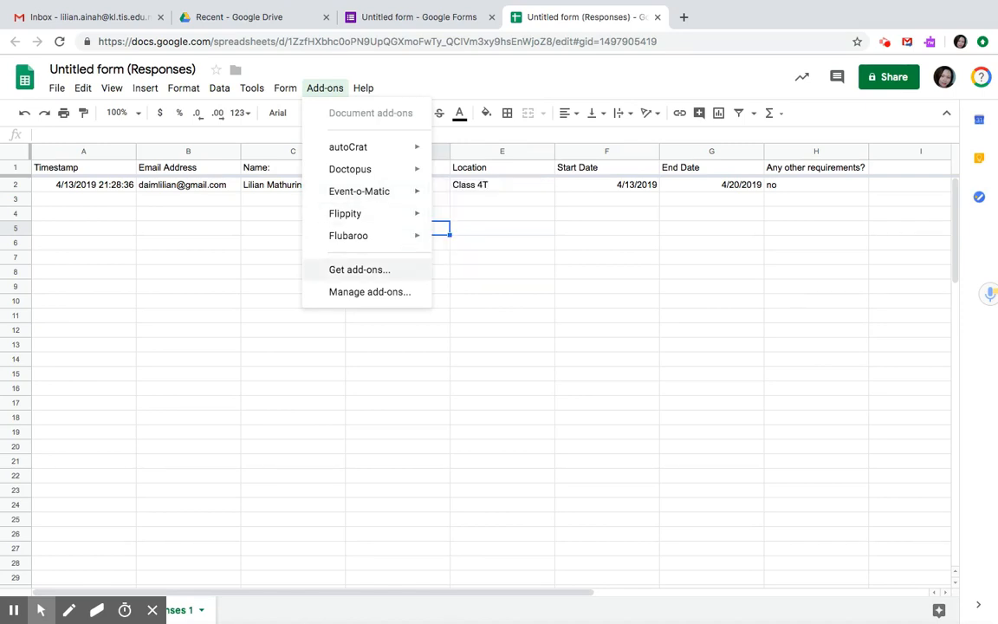
pyautogui.click(379, 269)
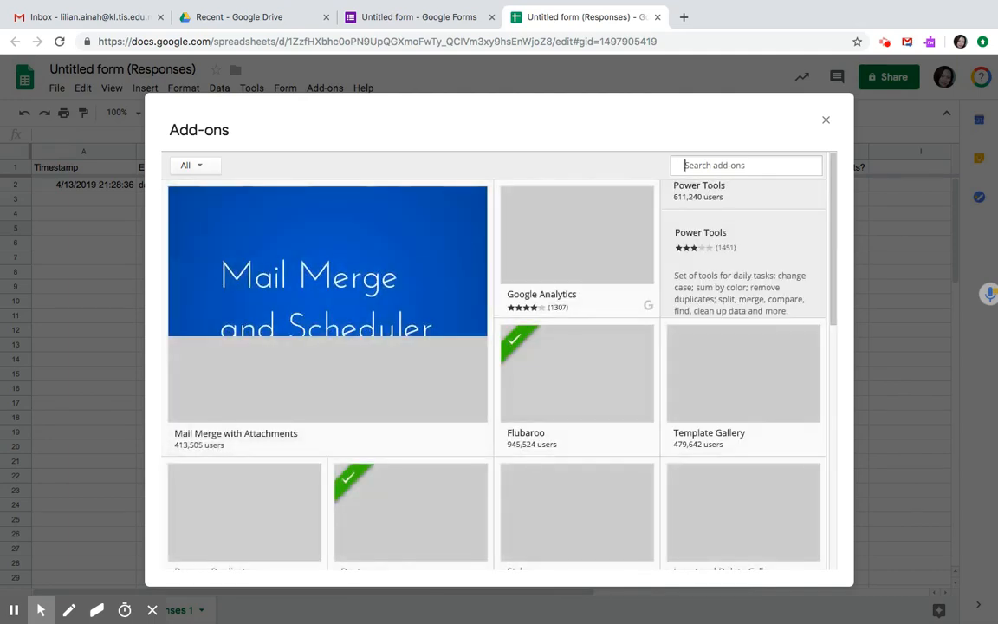
pyautogui.write('ev')
# - Review the booking's email address, device, name and timestamp entries in the response row
pyautogui.click(325, 88)
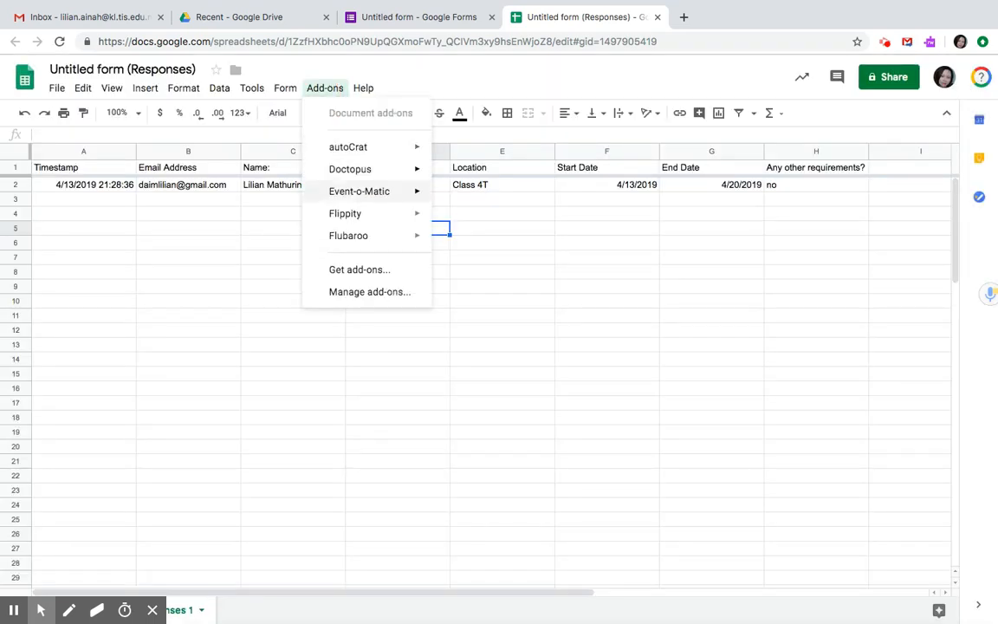
pyautogui.moveTo(359, 190)
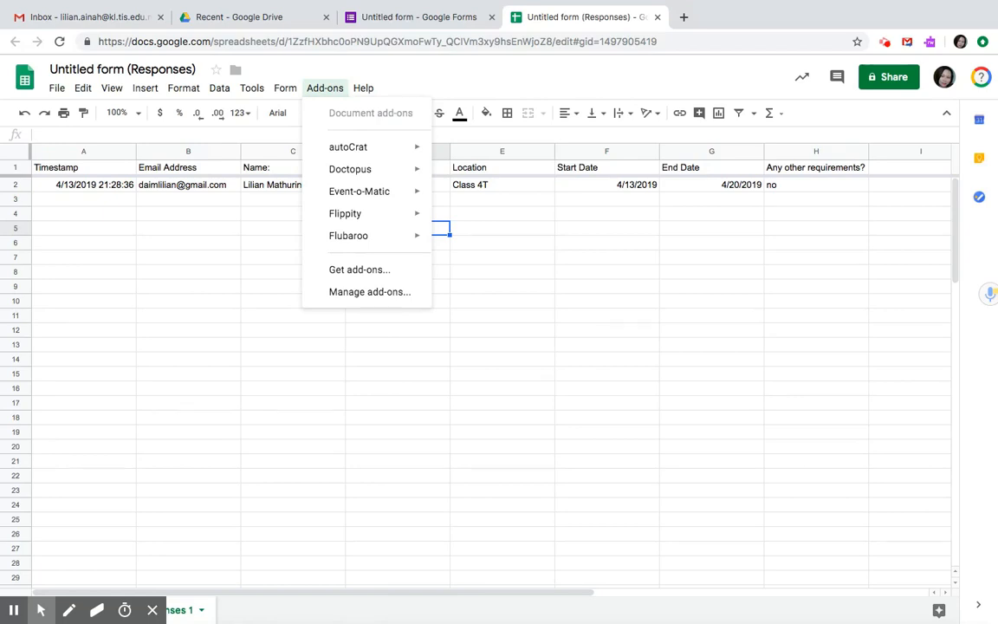
pyautogui.click(230, 187)
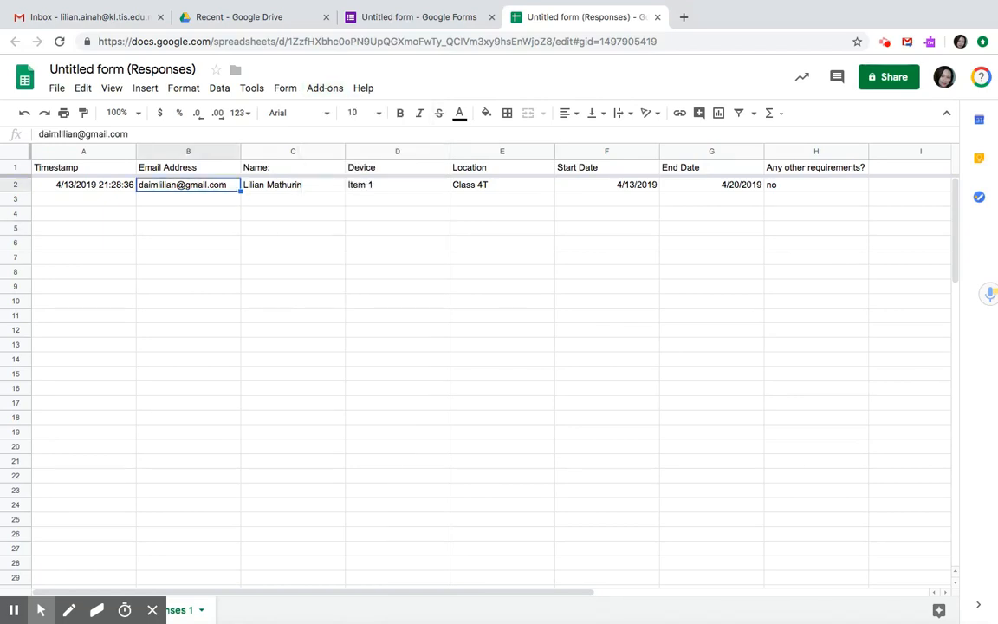
pyautogui.click(430, 186)
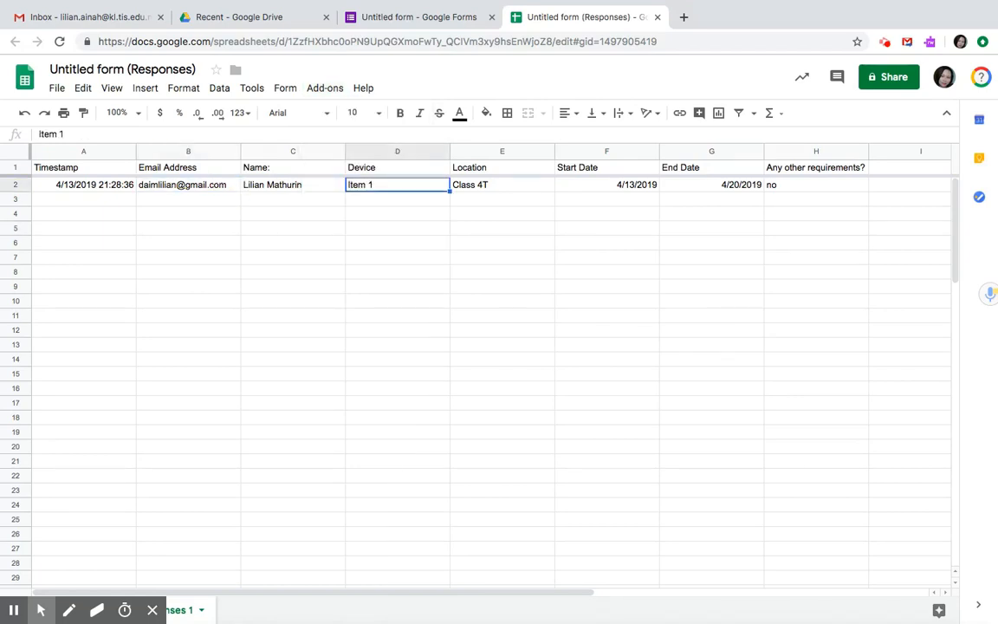
pyautogui.click(303, 187)
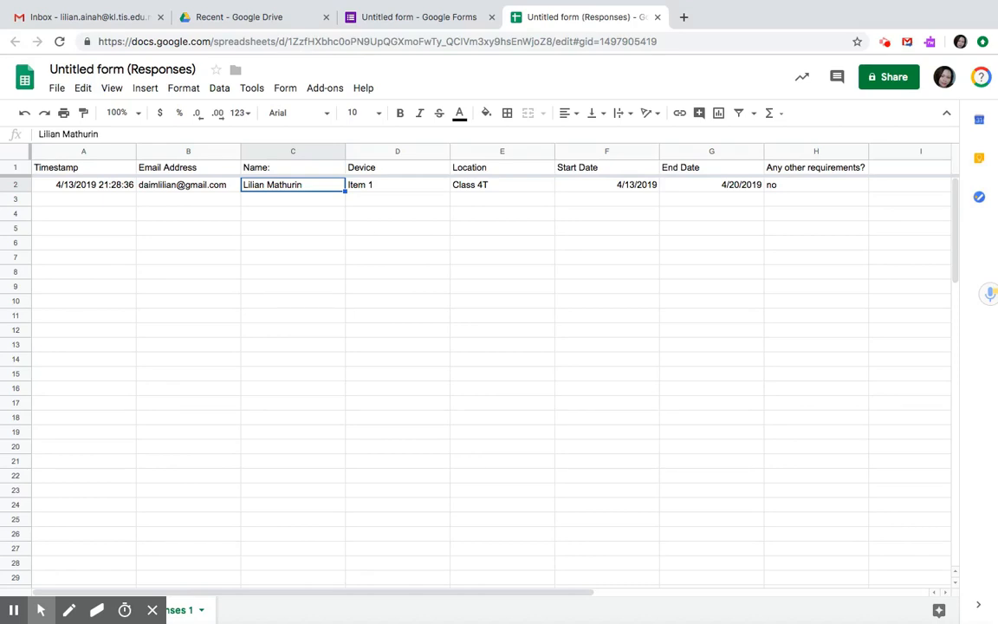
pyautogui.click(95, 185)
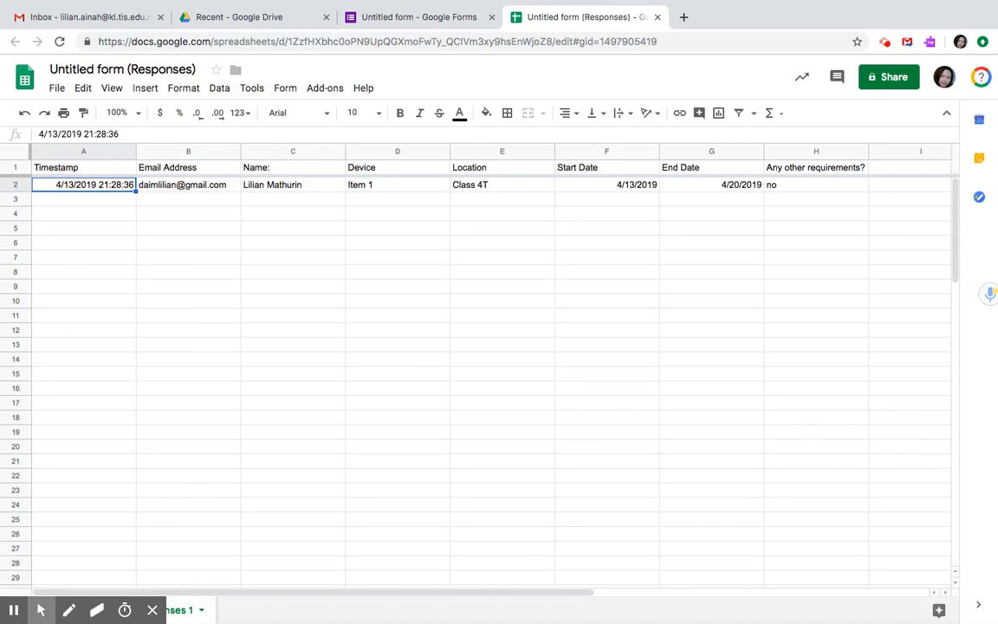
pyautogui.click(188, 184)
# - Launch Event-o-Matic and begin its setup for the response spreadsheet
pyautogui.click(326, 88)
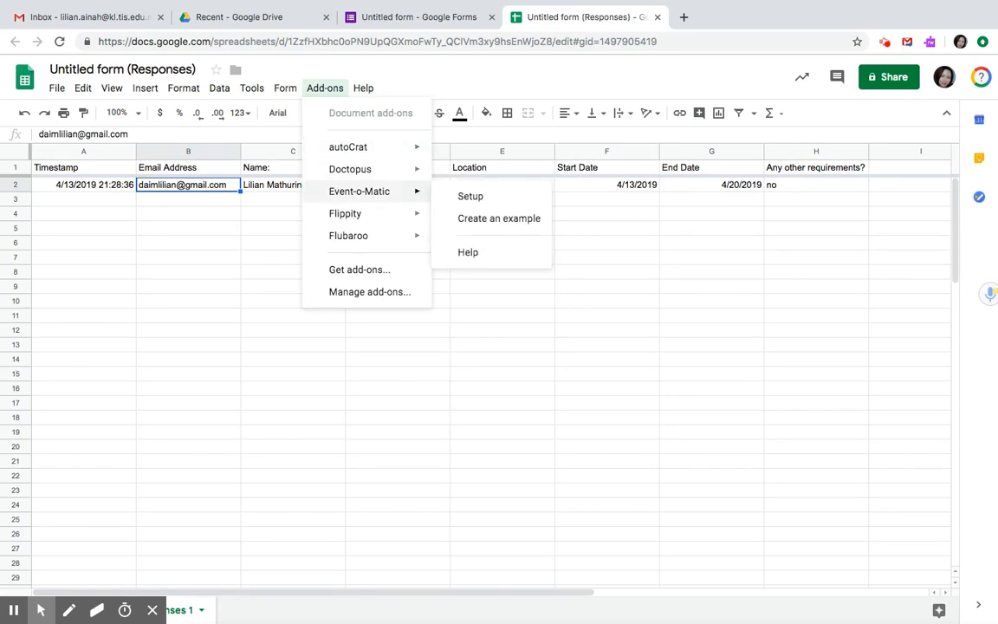
pyautogui.click(459, 195)
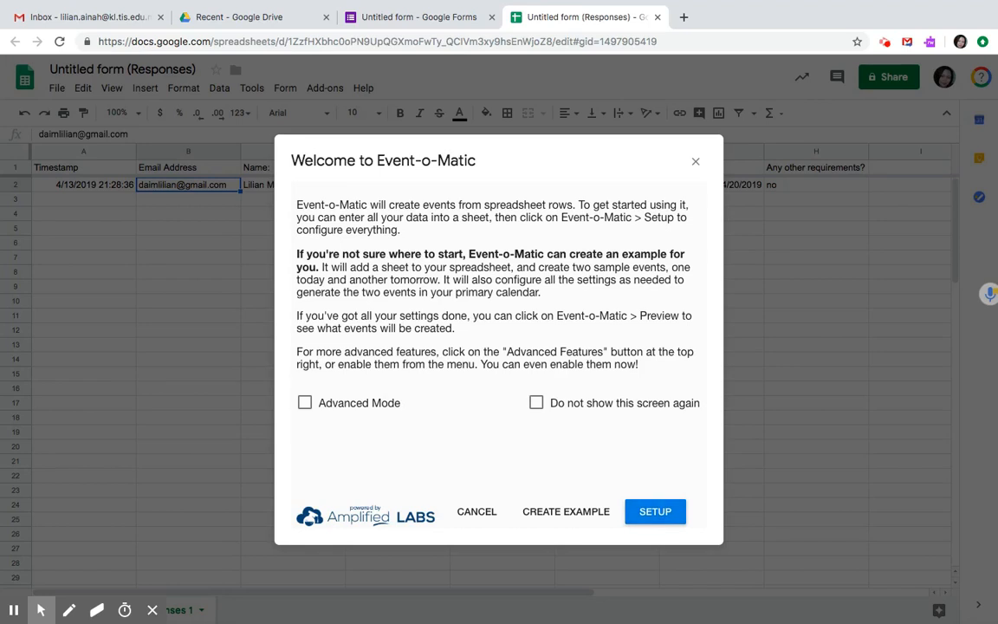
pyautogui.click(656, 511)
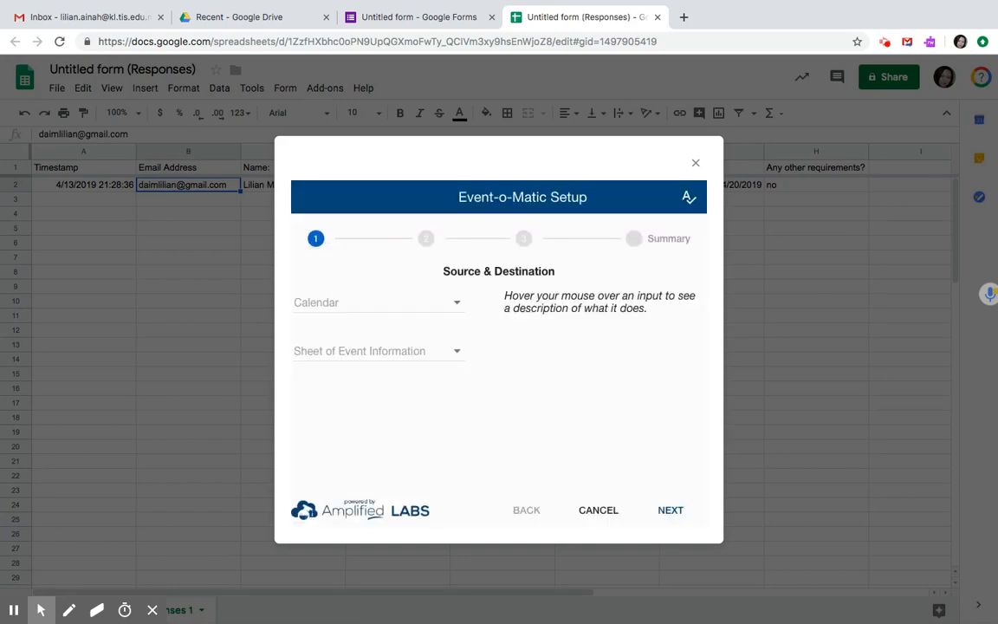
# - Set the destination calendar to the account's own primary calendar and the source sheet to Form Responses 1, and continue to the event info
pyautogui.moveTo(398, 302)
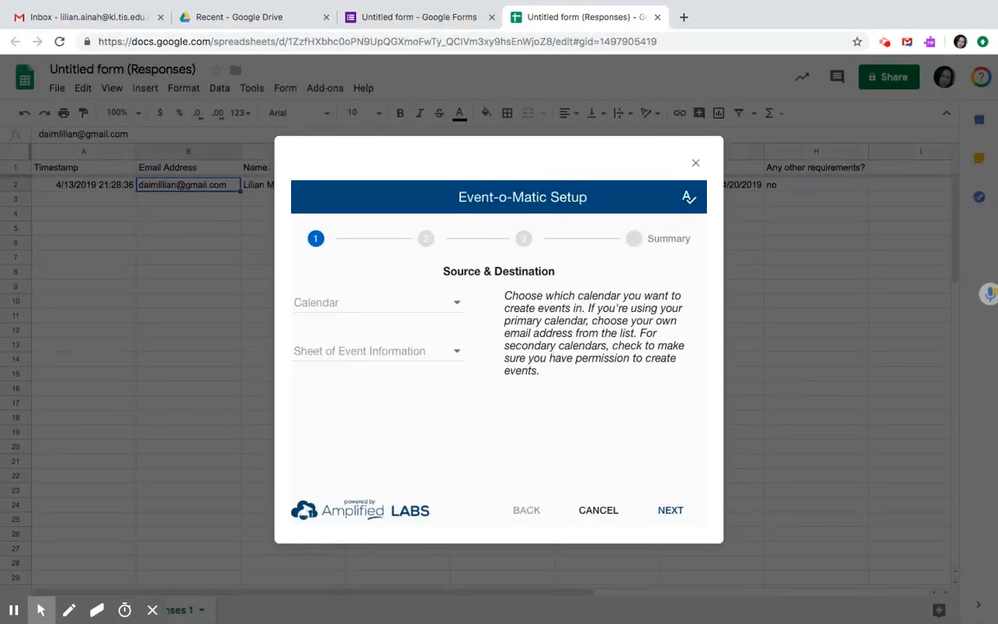
pyautogui.click(457, 302)
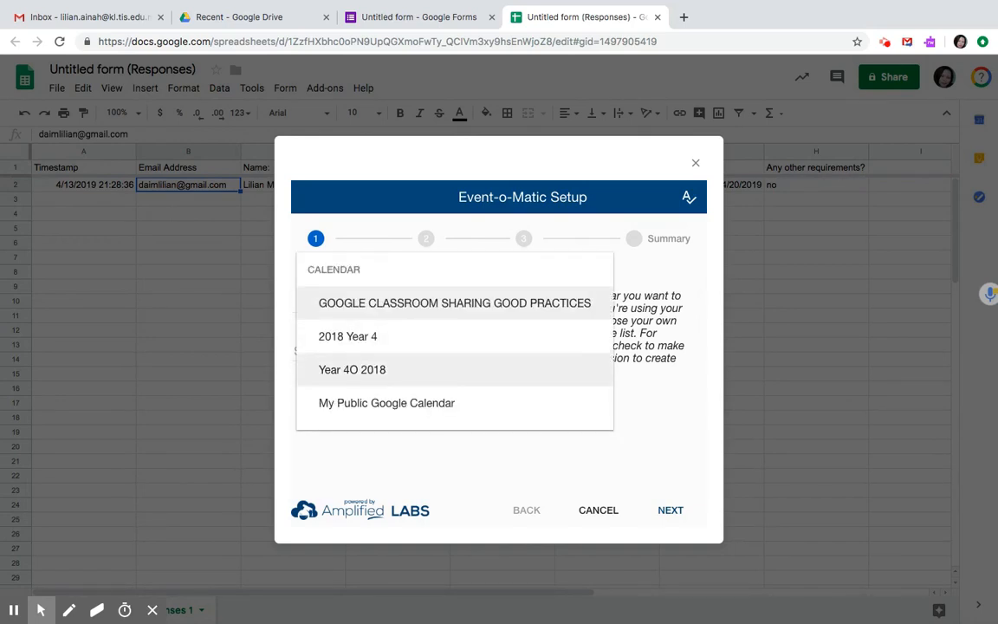
pyautogui.scroll(-5, 399, 369)
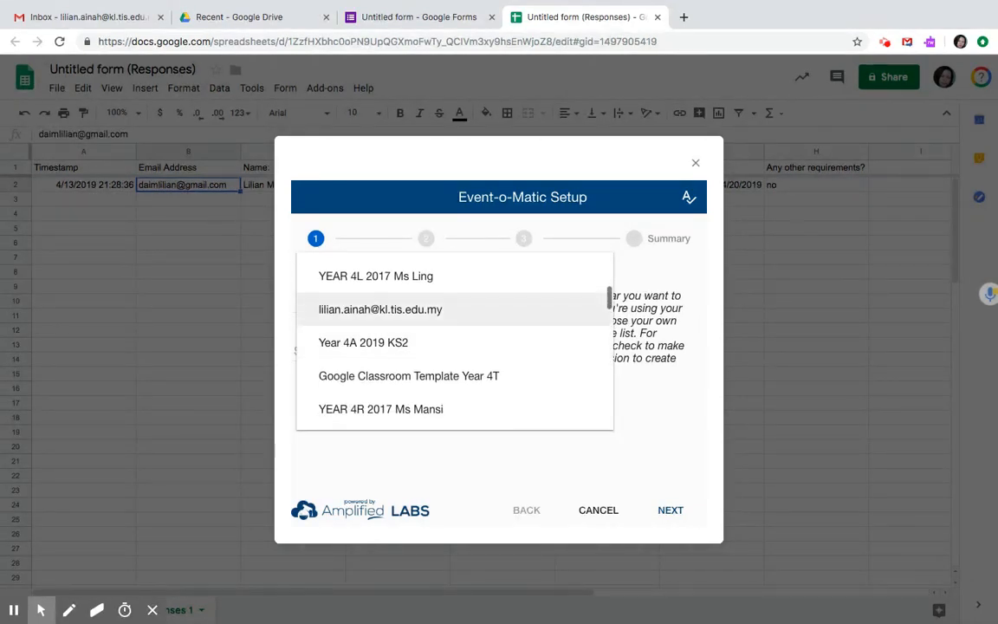
pyautogui.click(441, 310)
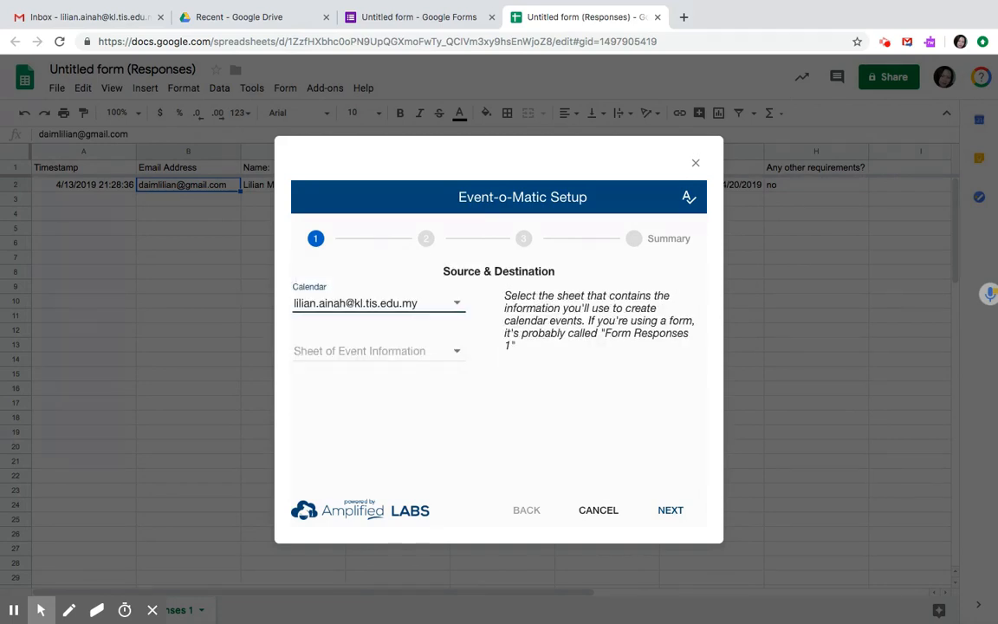
pyautogui.click(457, 350)
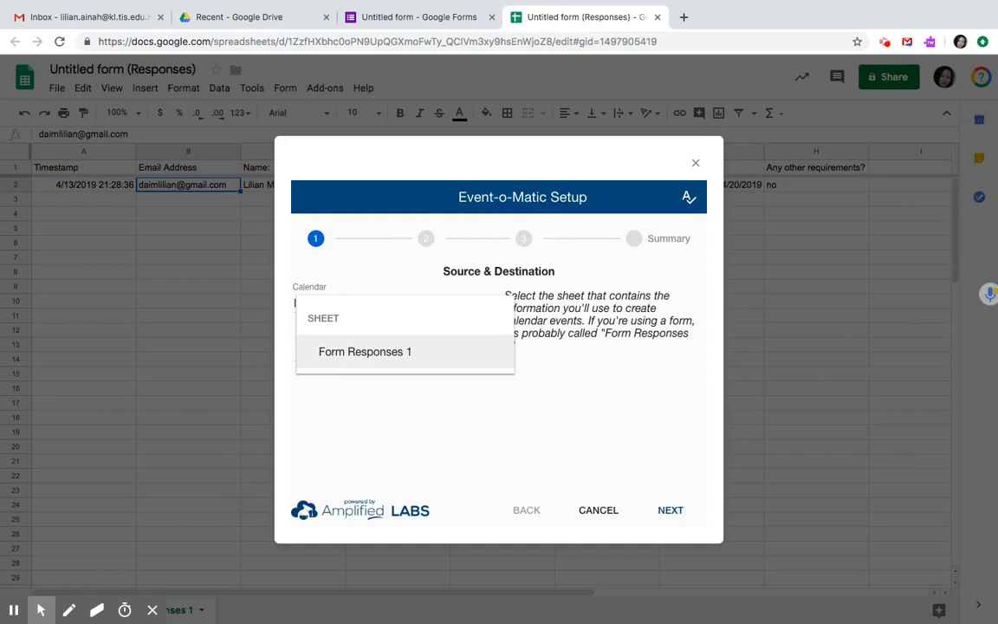
pyautogui.click(372, 351)
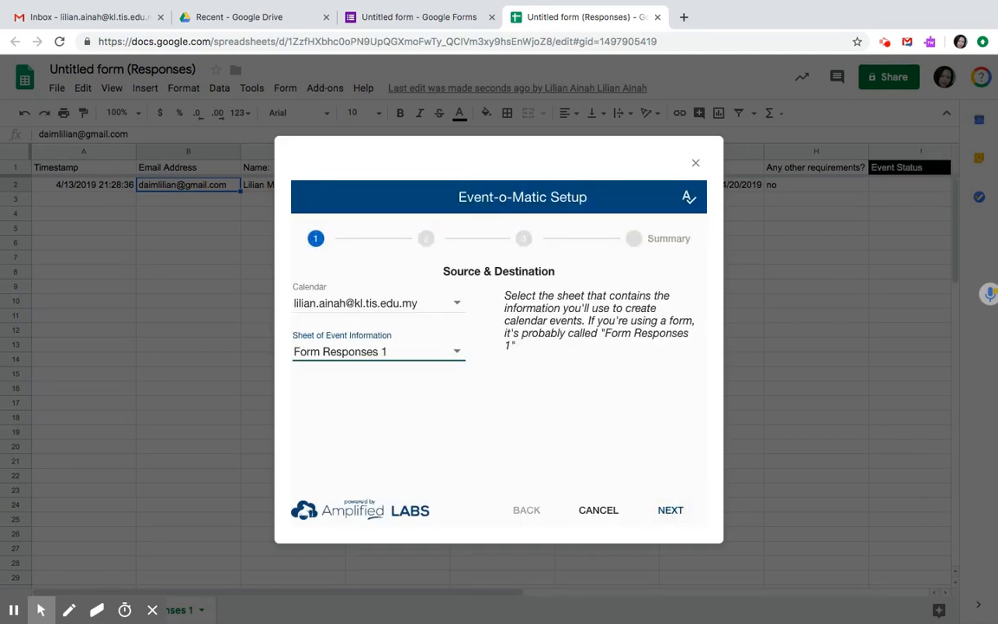
pyautogui.click(670, 509)
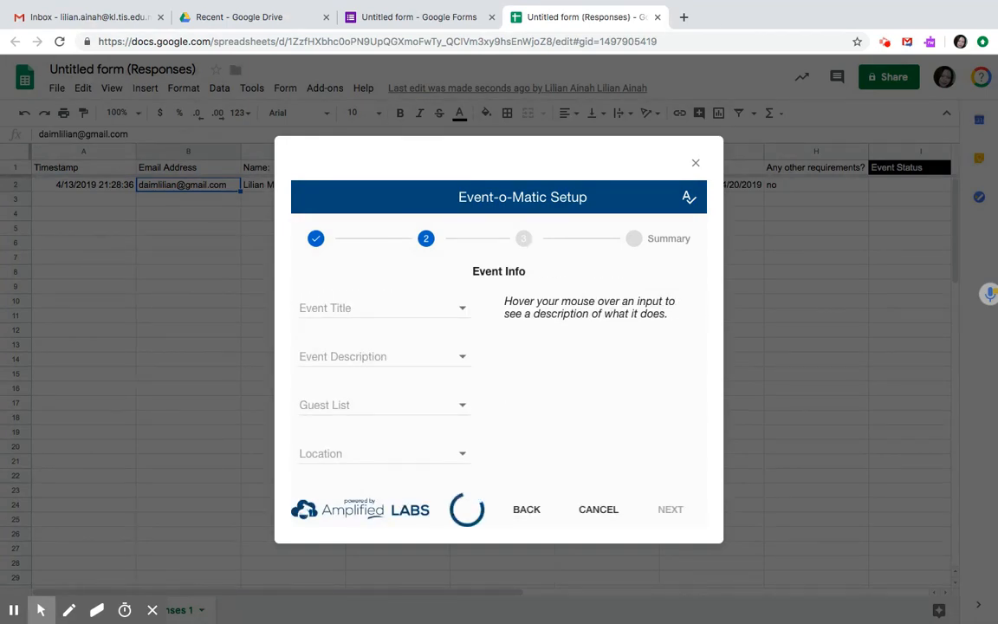
# - Use the "Name:" column as the event title
pyautogui.moveTo(459, 307)
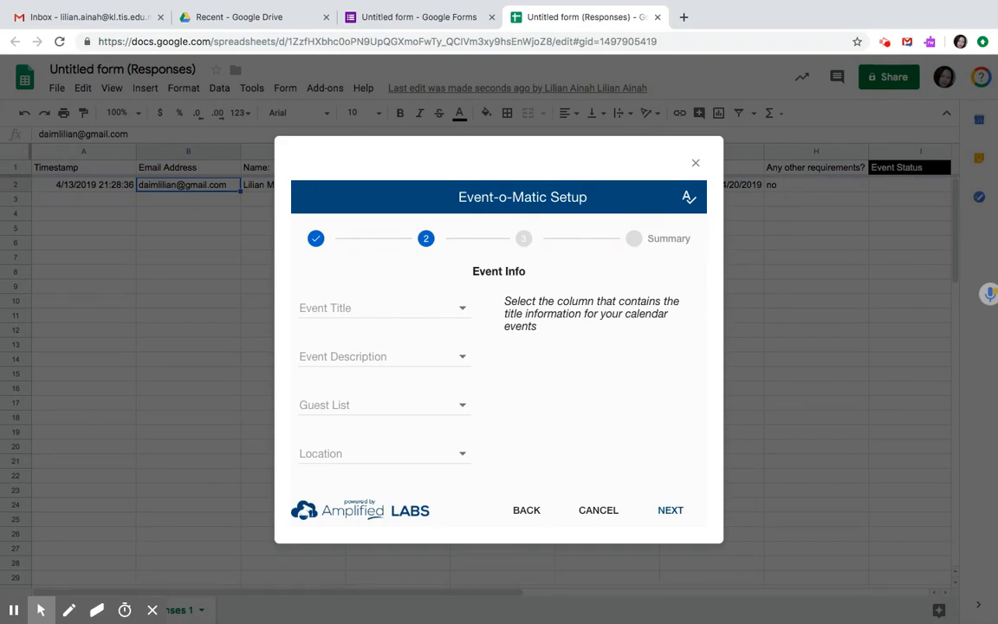
pyautogui.click(462, 307)
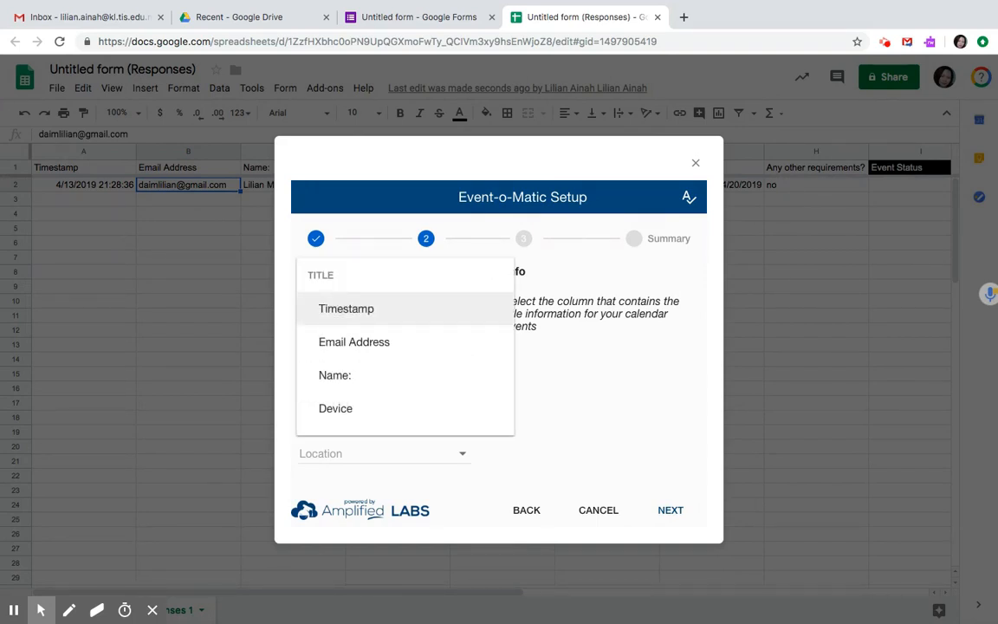
pyautogui.click(585, 388)
pyautogui.click(461, 305)
pyautogui.click(383, 376)
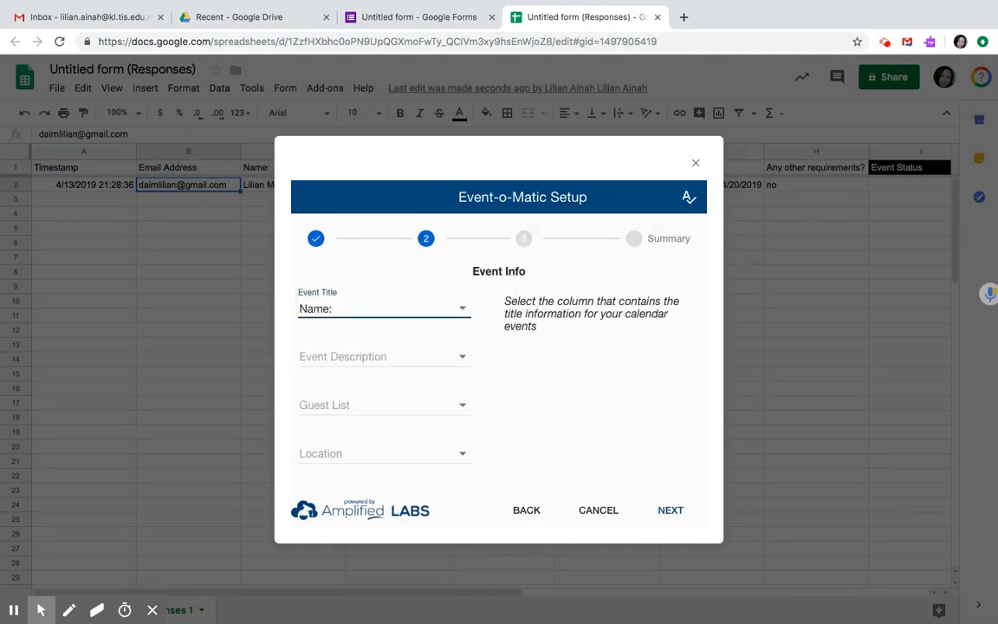
pyautogui.click(386, 309)
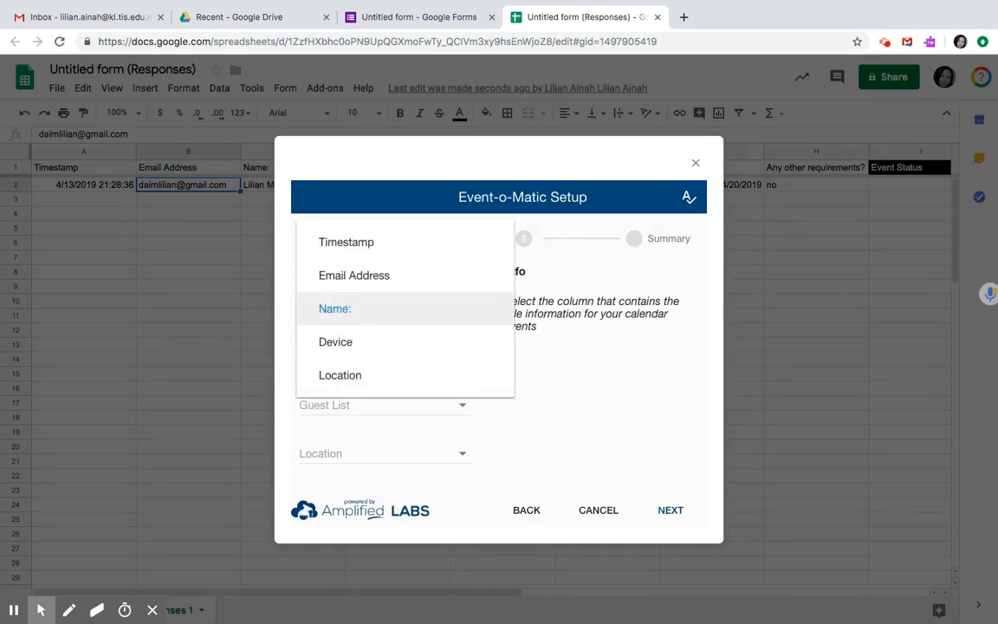
pyautogui.click(387, 308)
pyautogui.click(462, 310)
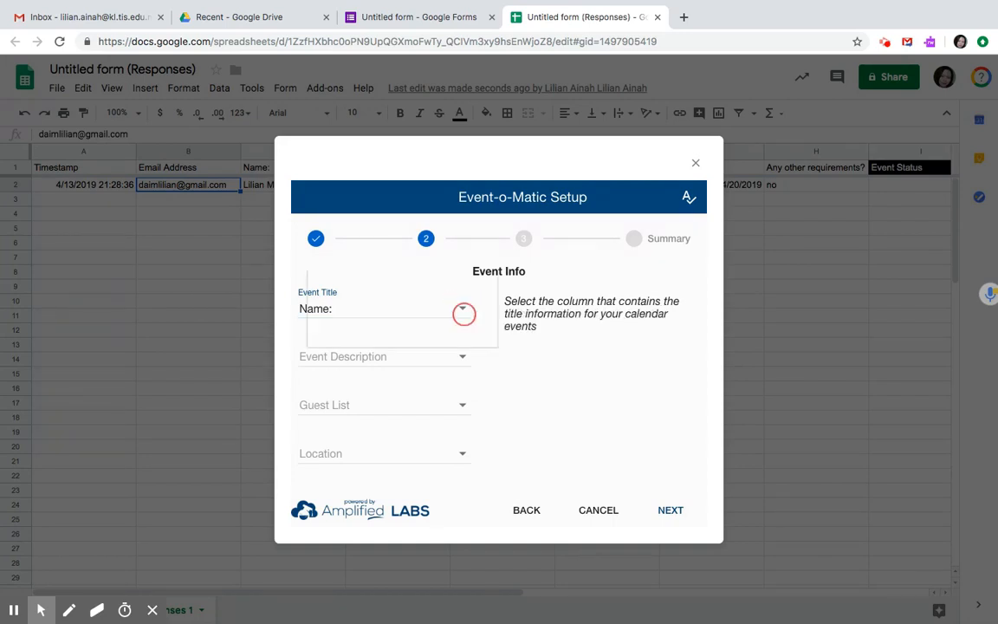
pyautogui.click(464, 310)
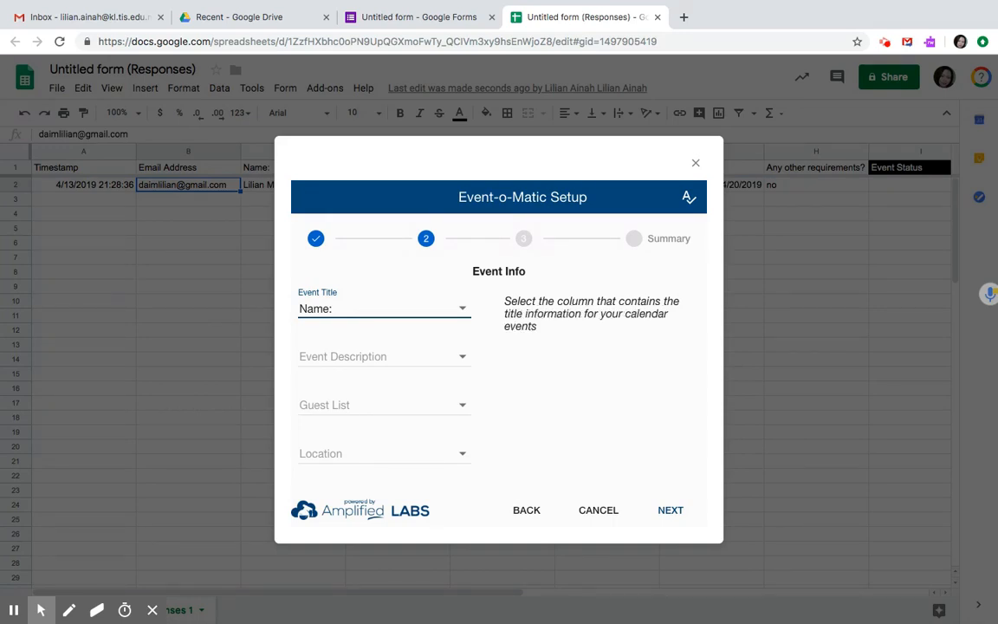
# - Set the event title to the Device column
pyautogui.click(463, 310)
pyautogui.scroll(-1, 399, 320)
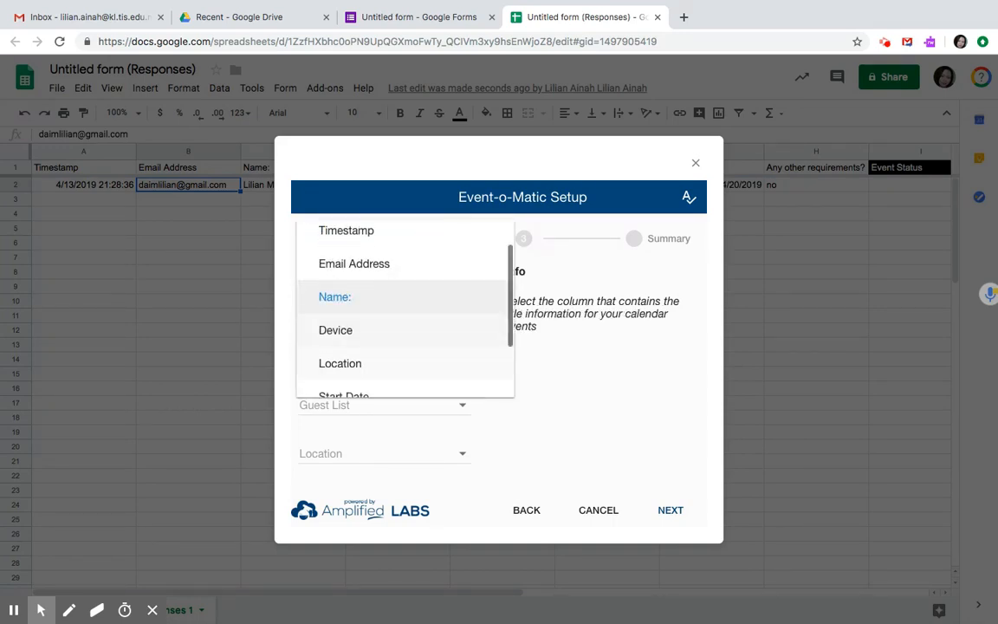
pyautogui.click(399, 317)
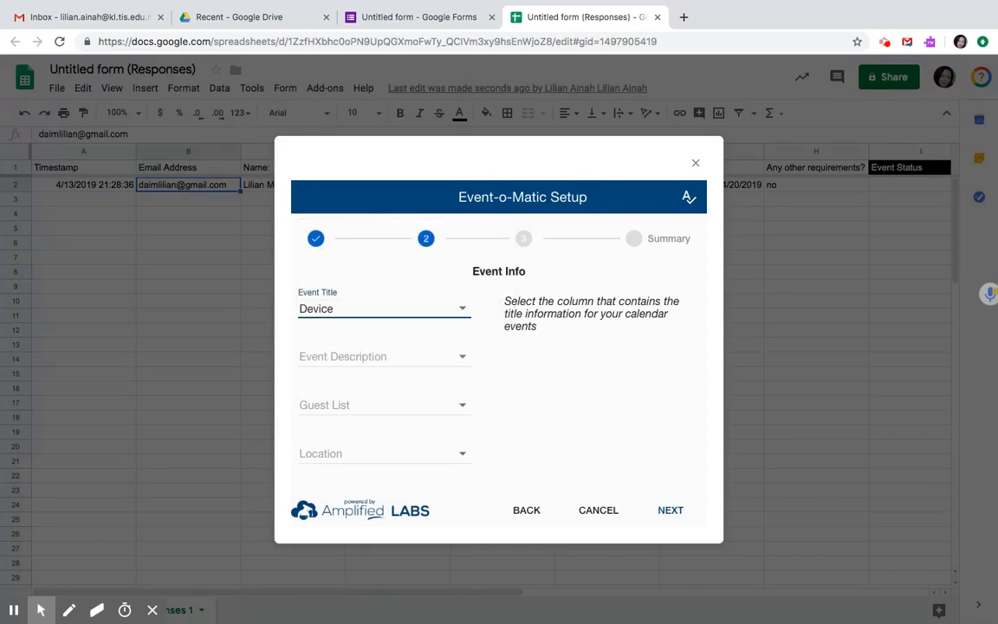
pyautogui.click(382, 356)
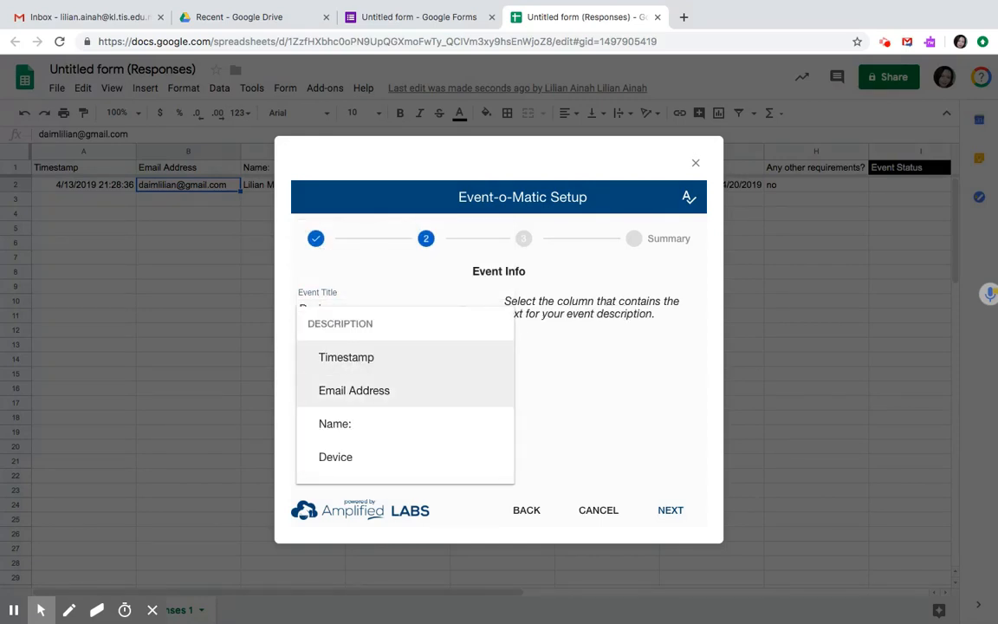
pyautogui.click(572, 373)
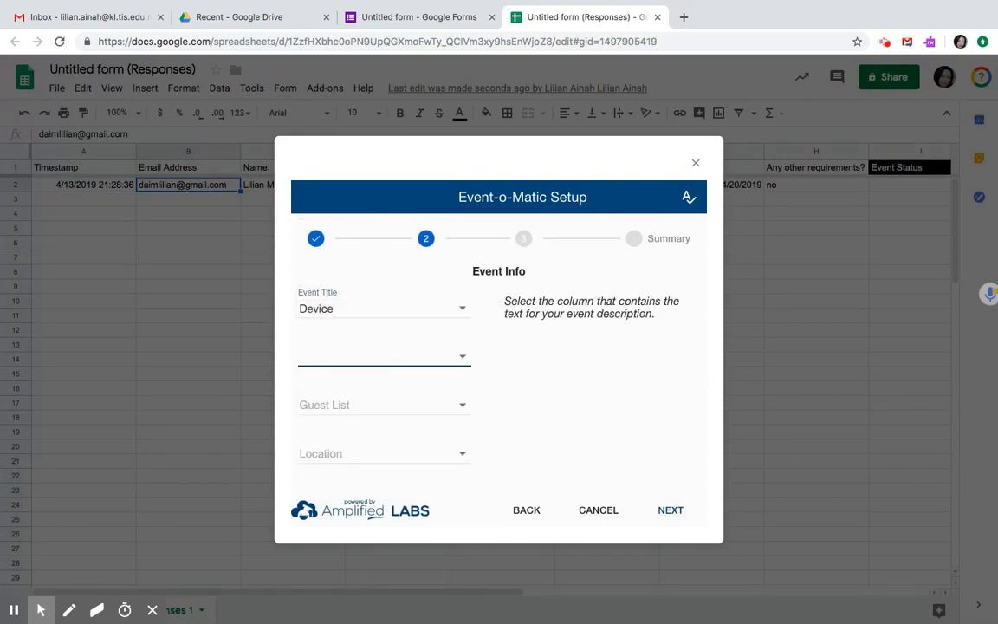
pyautogui.click(398, 357)
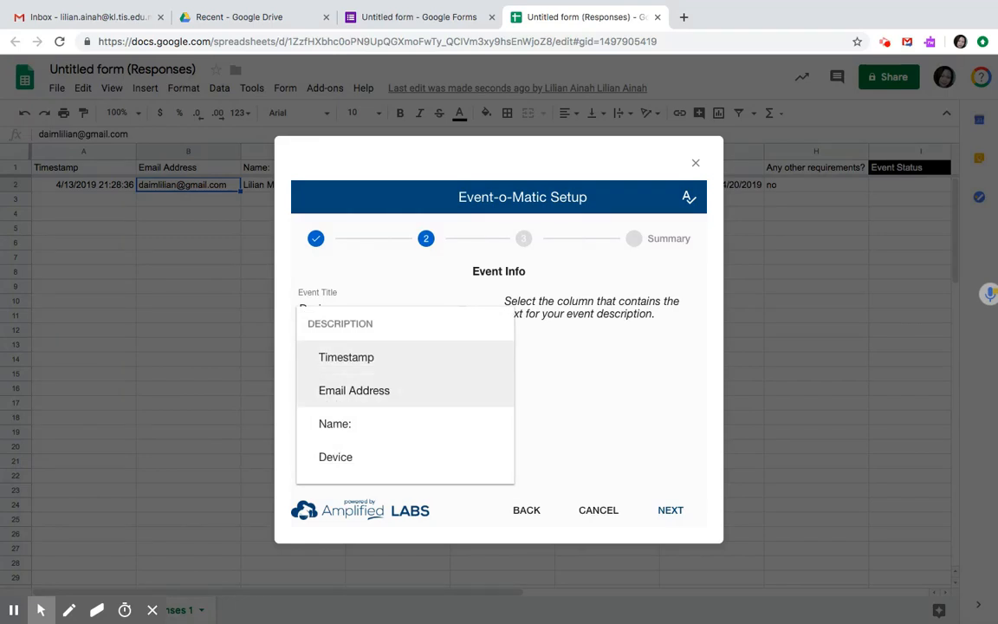
pyautogui.scroll(-5, 405, 381)
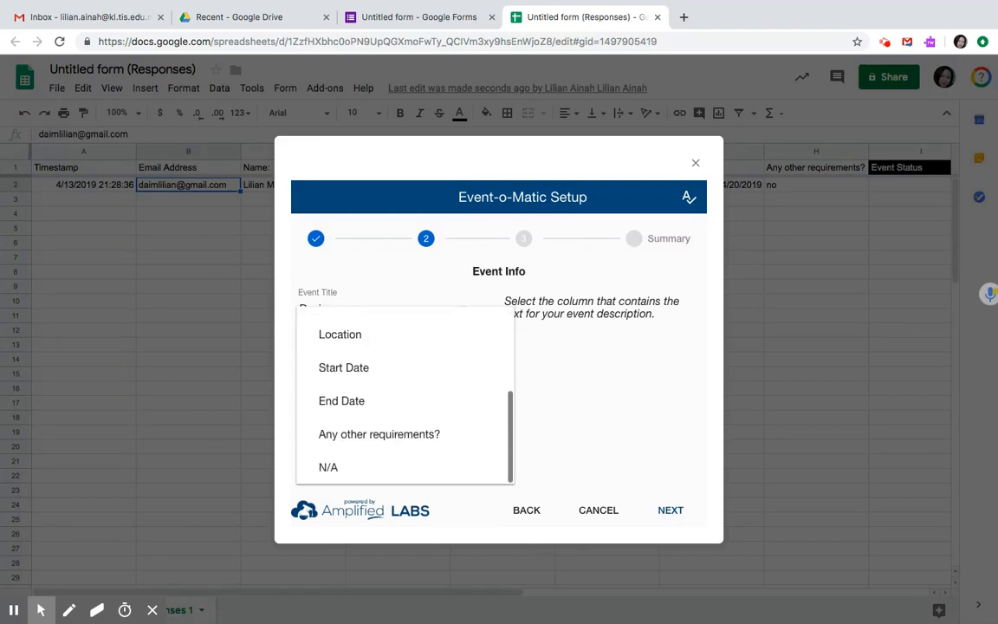
pyautogui.scroll(5, 404, 373)
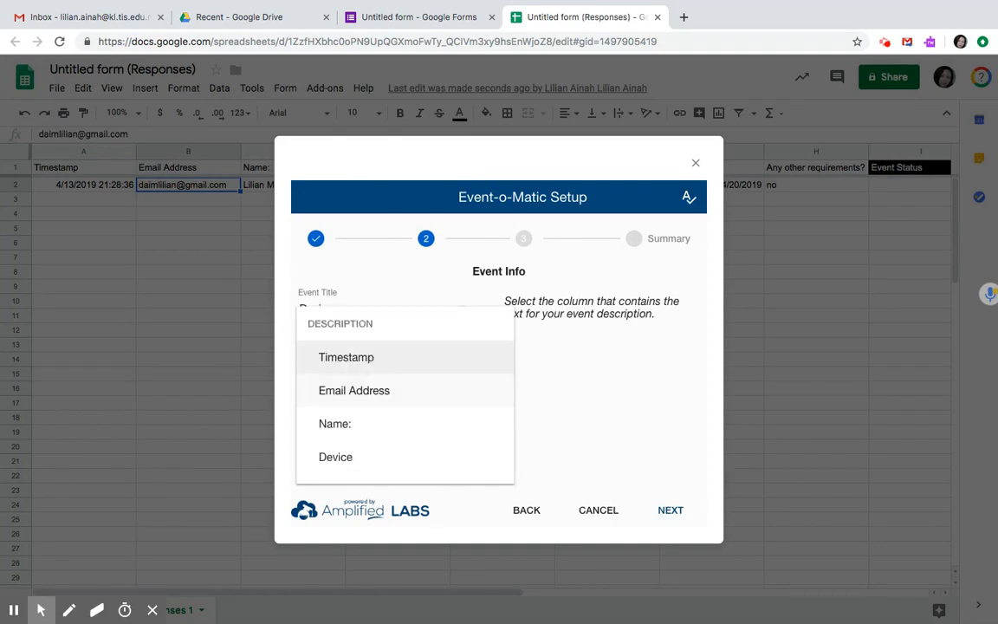
pyautogui.click(550, 351)
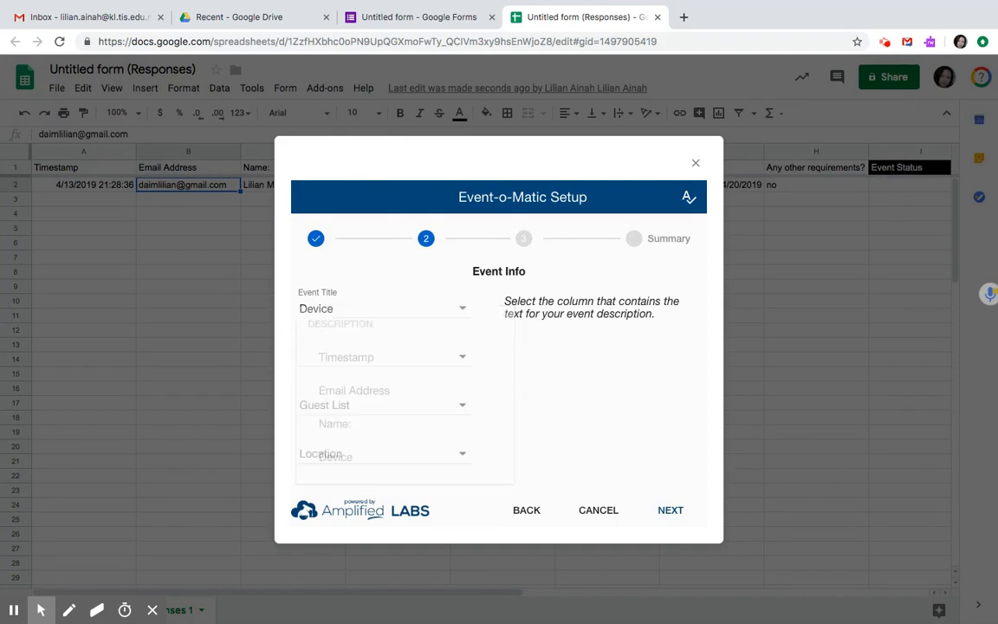
pyautogui.click(385, 405)
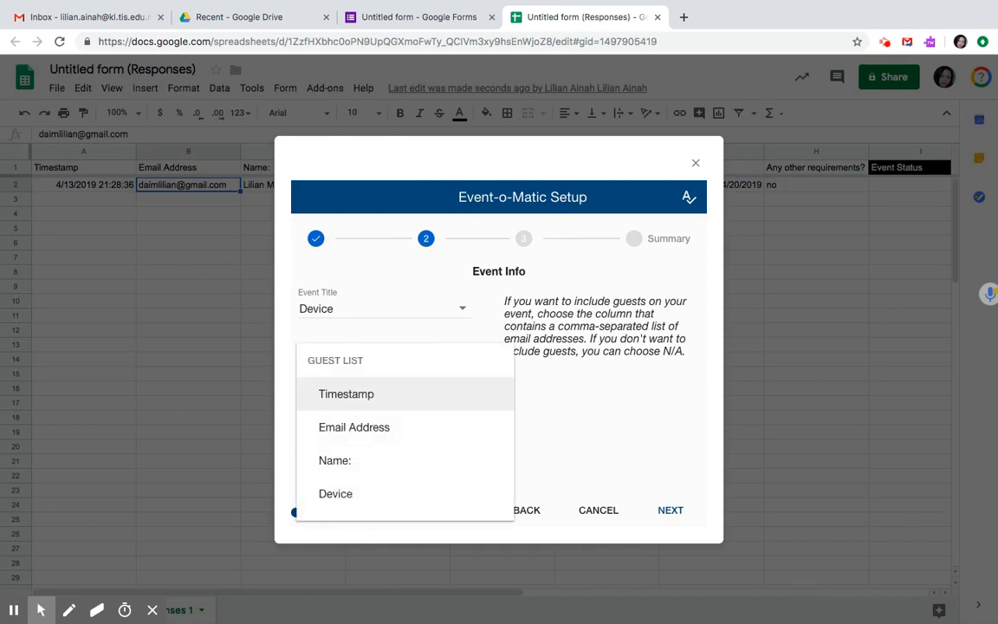
pyautogui.click(417, 323)
# - Set the event description to the "Name:" column and the guest list to the Email Address column
pyautogui.click(461, 355)
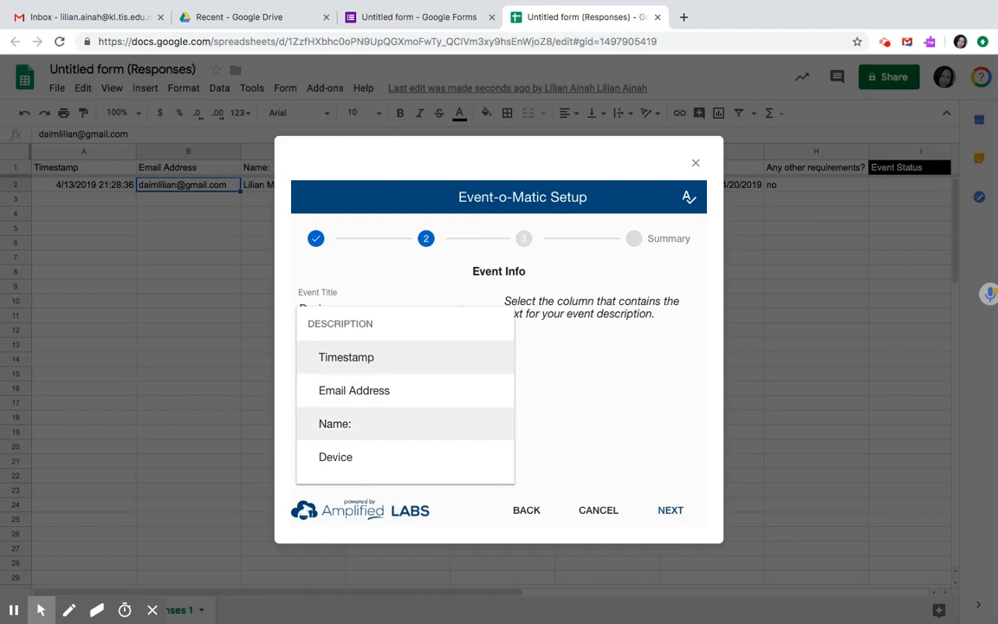
pyautogui.scroll(-1, 433, 412)
pyautogui.click(435, 406)
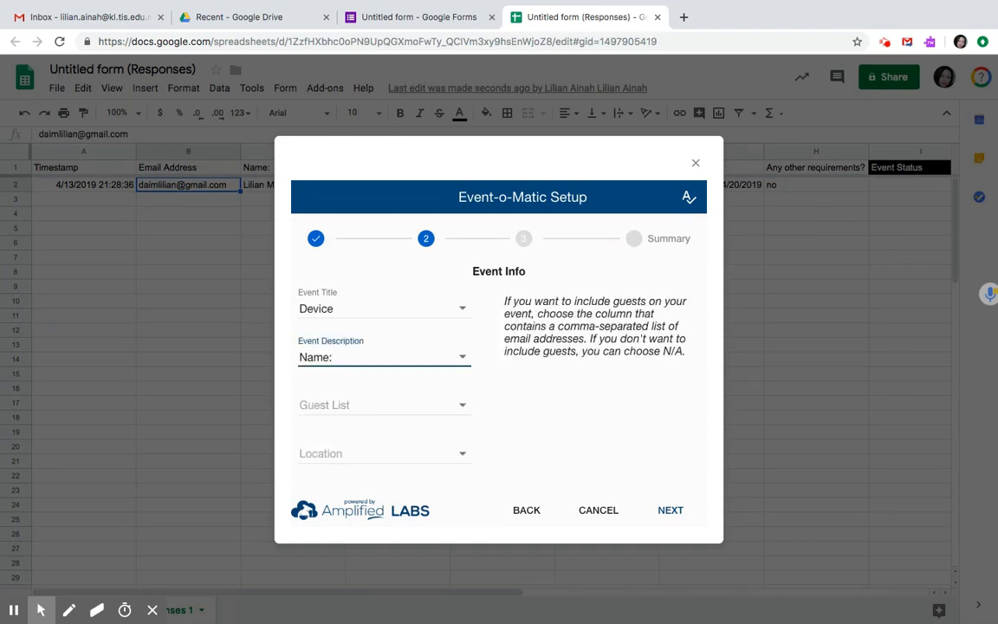
pyautogui.click(434, 405)
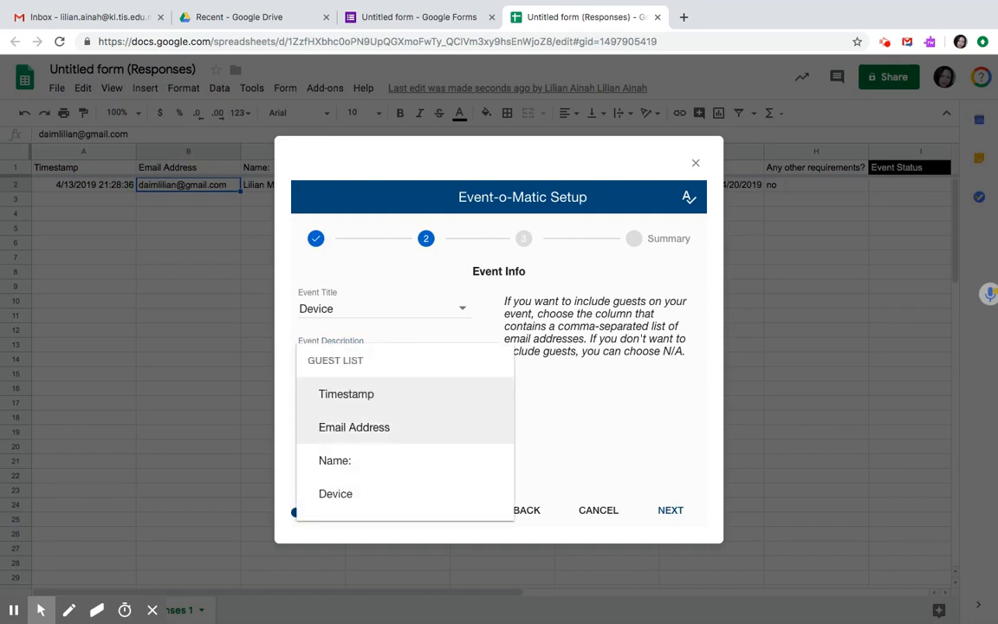
pyautogui.click(407, 427)
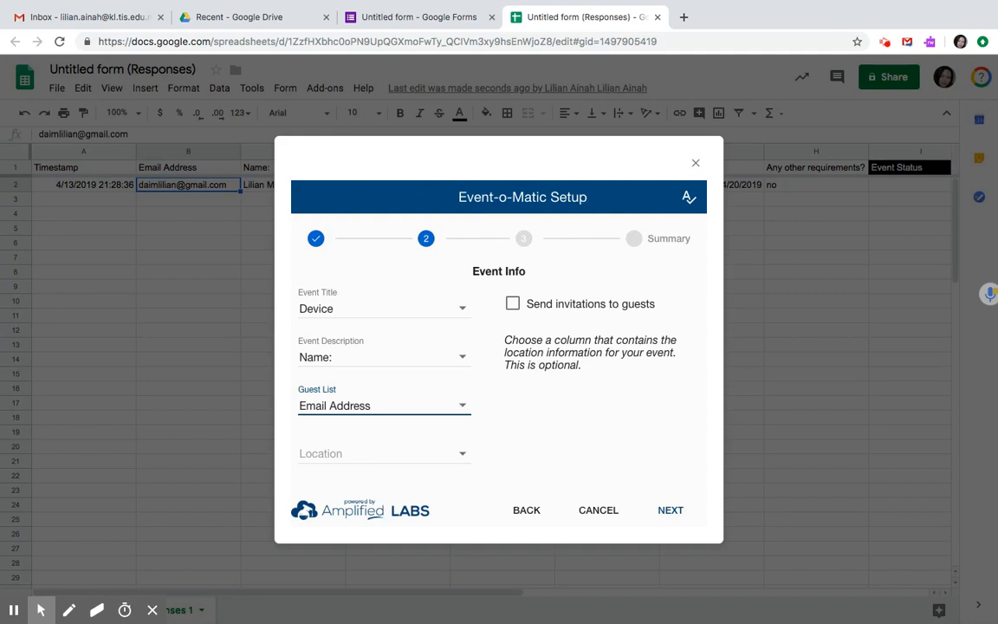
# - Set the event location to the Location column, enable sending invitations to guests, and continue to the event type
pyautogui.click(408, 454)
pyautogui.scroll(-2, 406, 433)
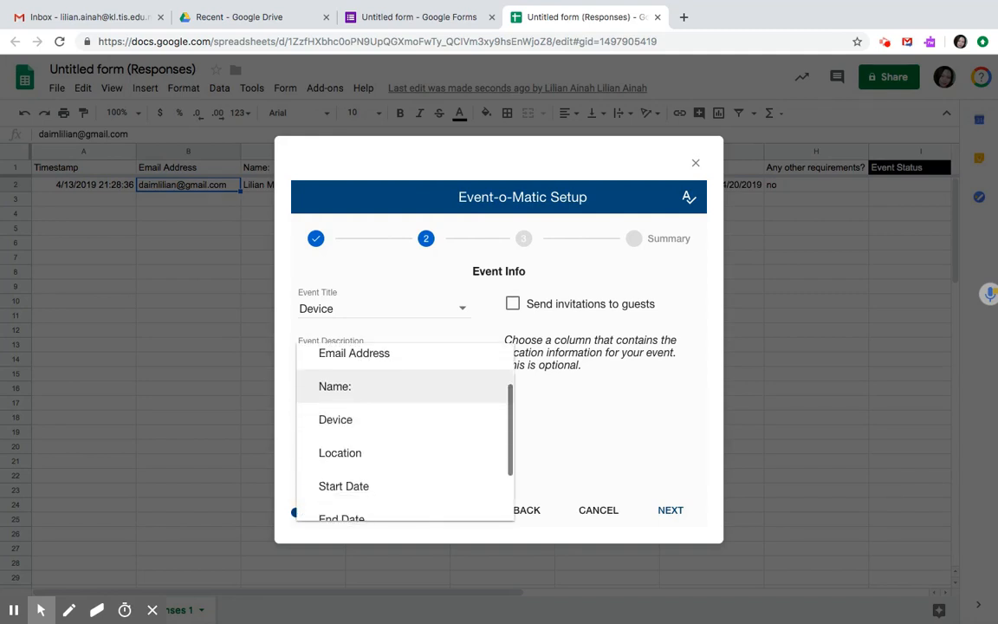
pyautogui.click(430, 449)
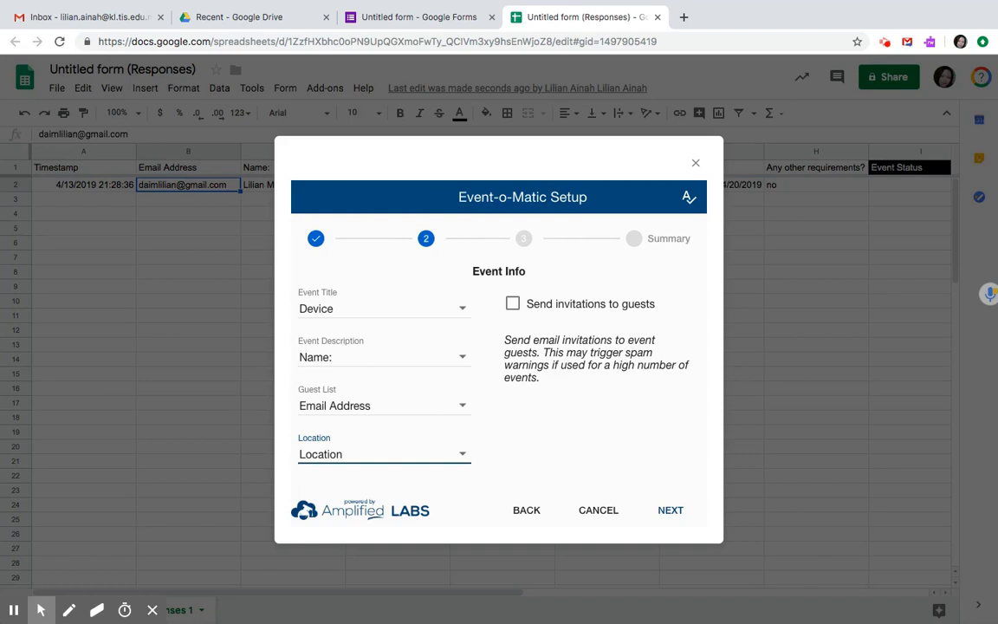
pyautogui.click(513, 303)
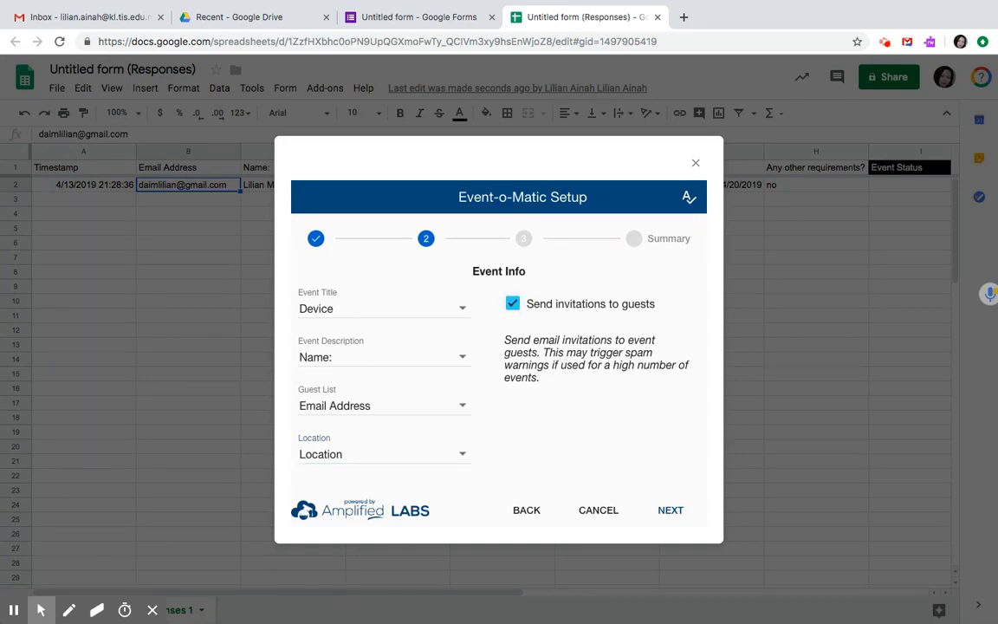
pyautogui.click(671, 510)
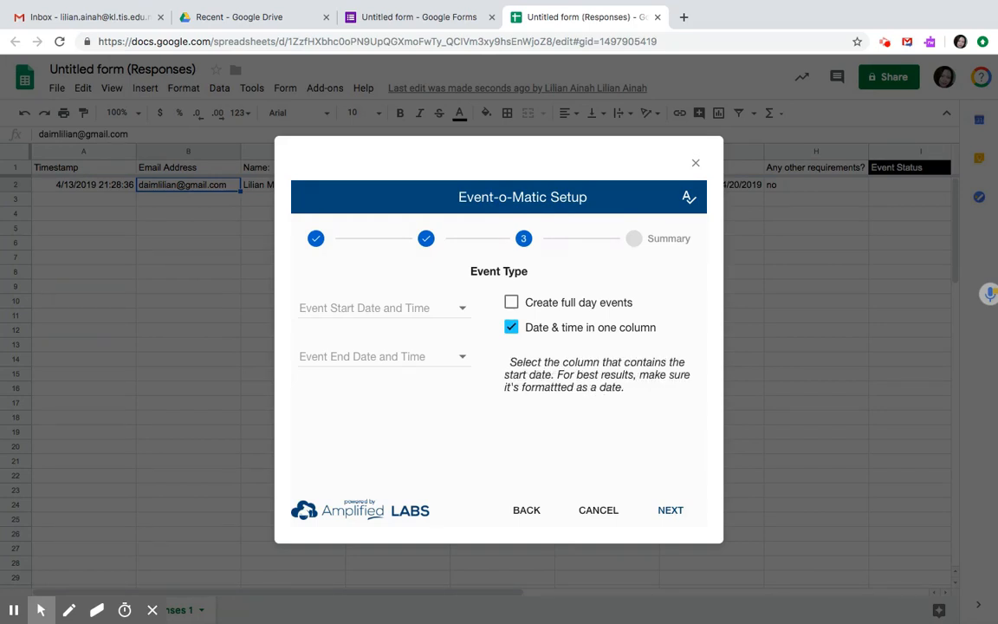
# - Set the event start to the Start Date column and the event end to the End Date column, and continue to the summary
pyautogui.click(462, 308)
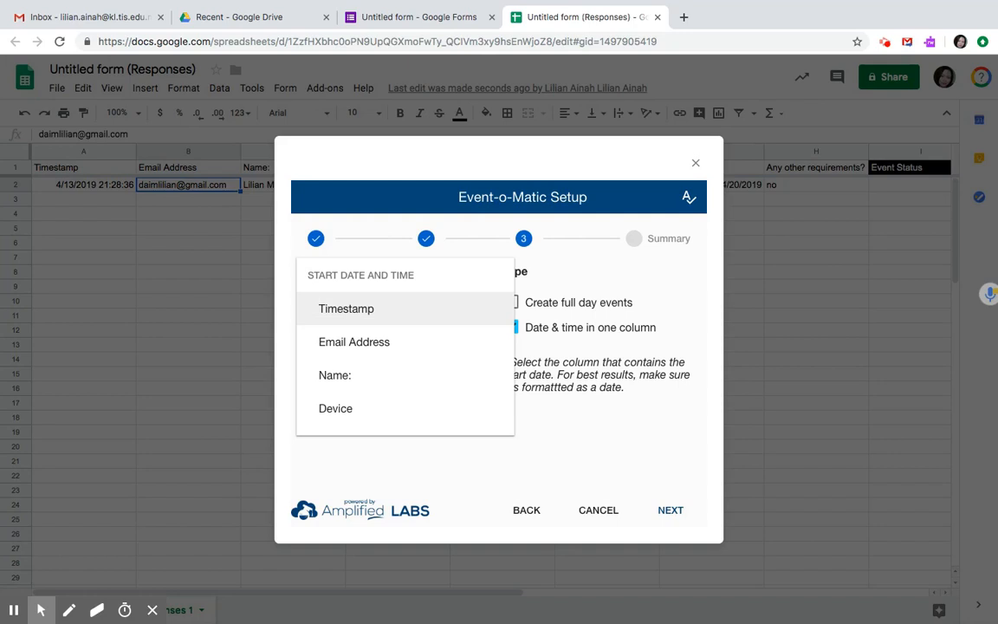
pyautogui.scroll(-3, 405, 364)
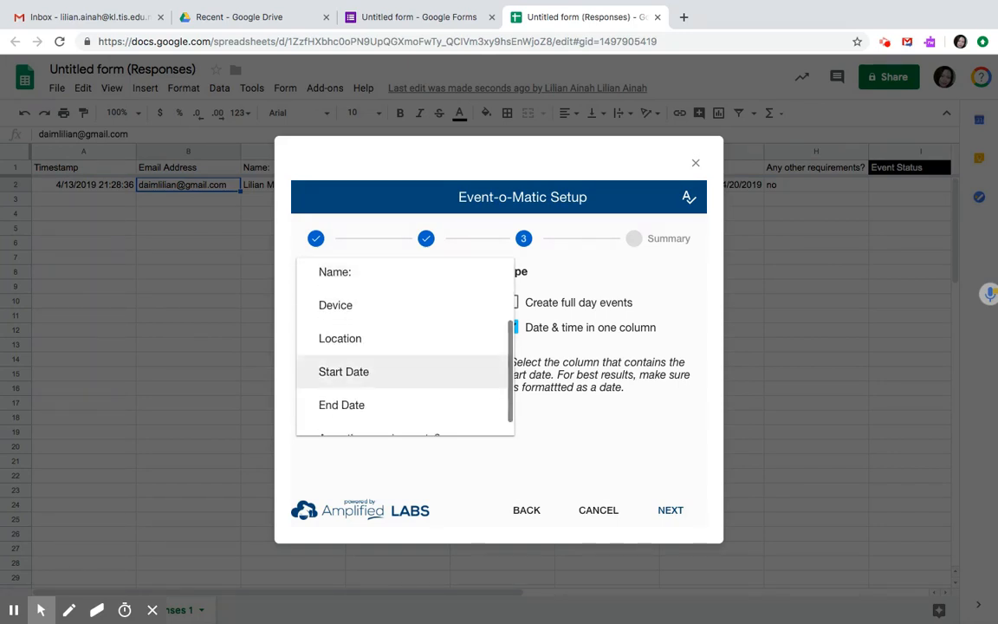
pyautogui.click(344, 371)
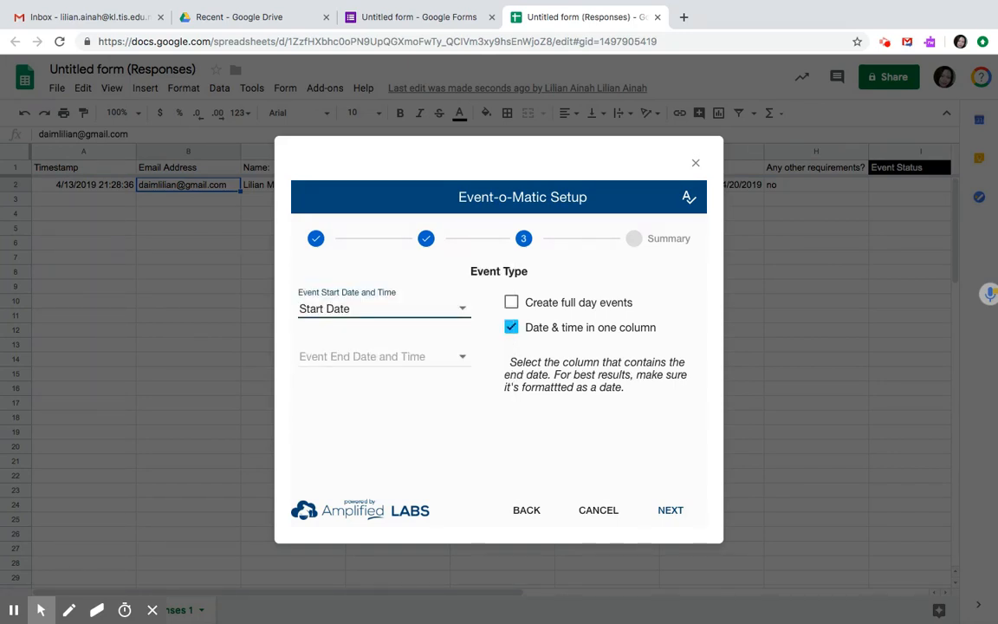
pyautogui.click(382, 357)
pyautogui.scroll(-4, 399, 429)
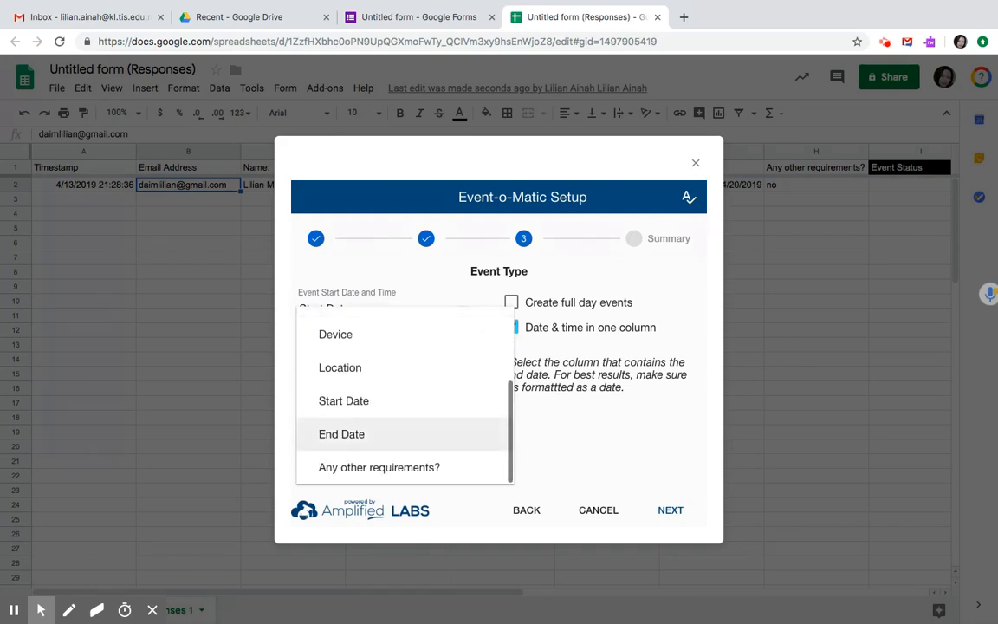
pyautogui.click(423, 432)
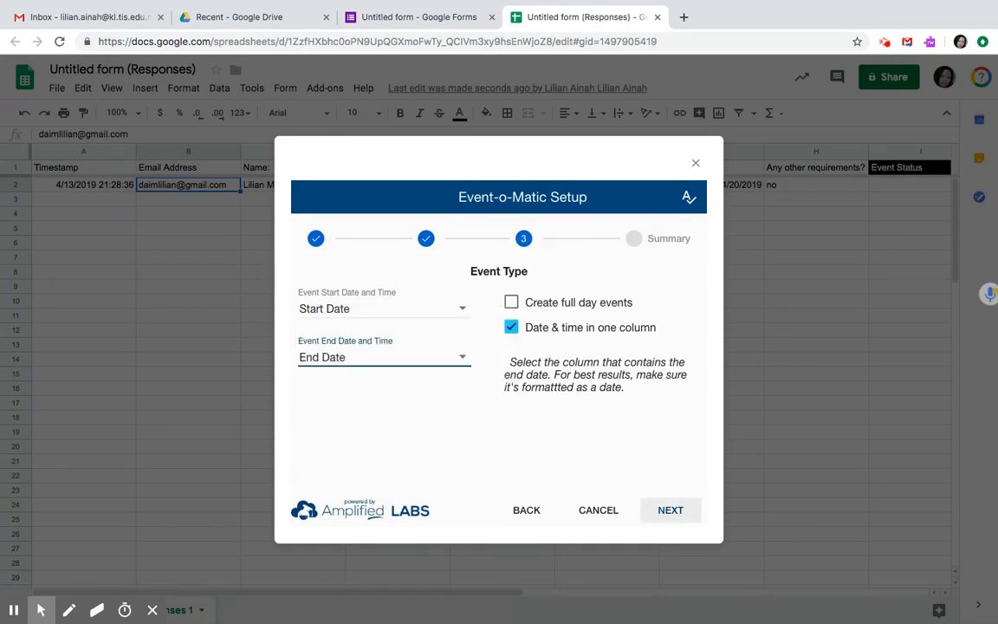
pyautogui.click(670, 511)
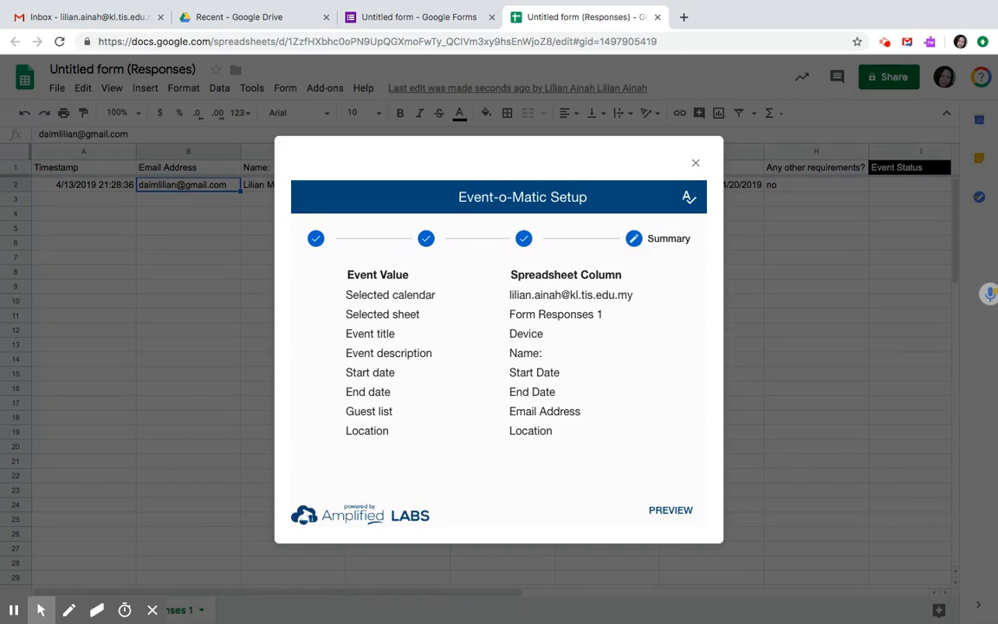
# - Preview the new events, dismiss the rating request, and create the calendar event for Item 1
pyautogui.click(671, 511)
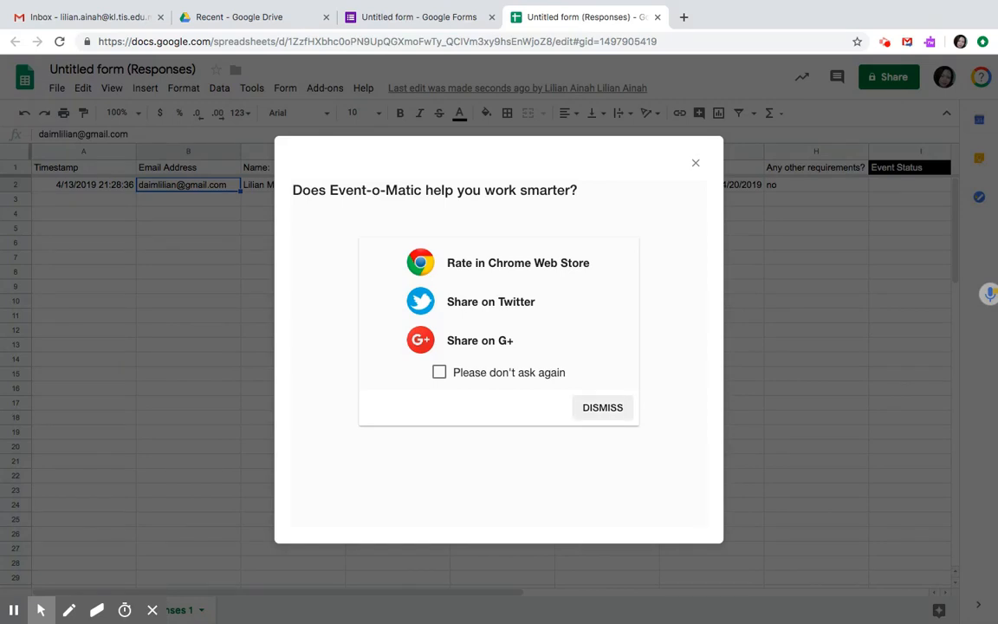
pyautogui.click(602, 407)
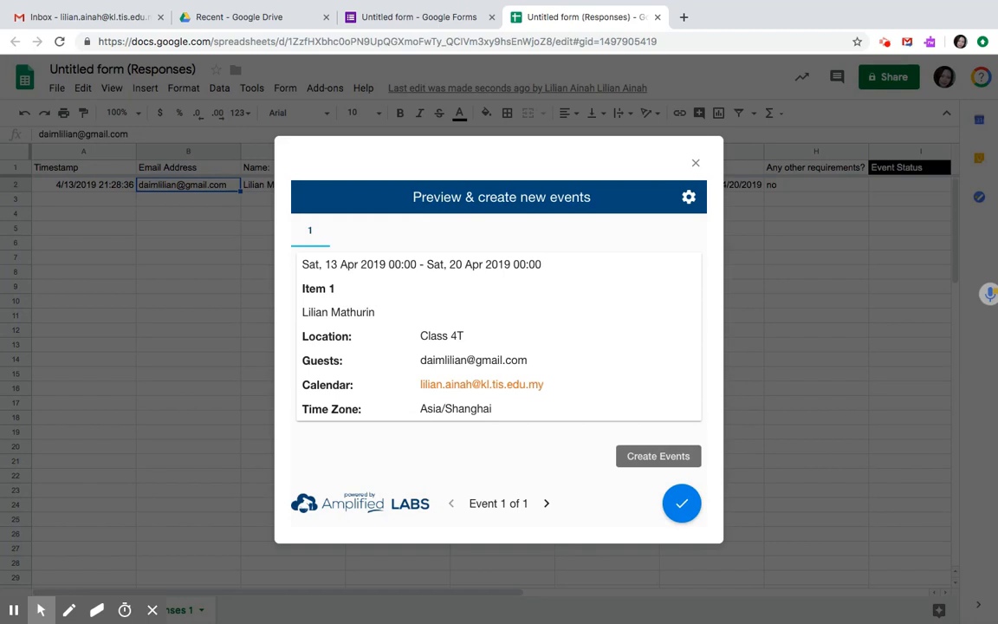
pyautogui.click(682, 503)
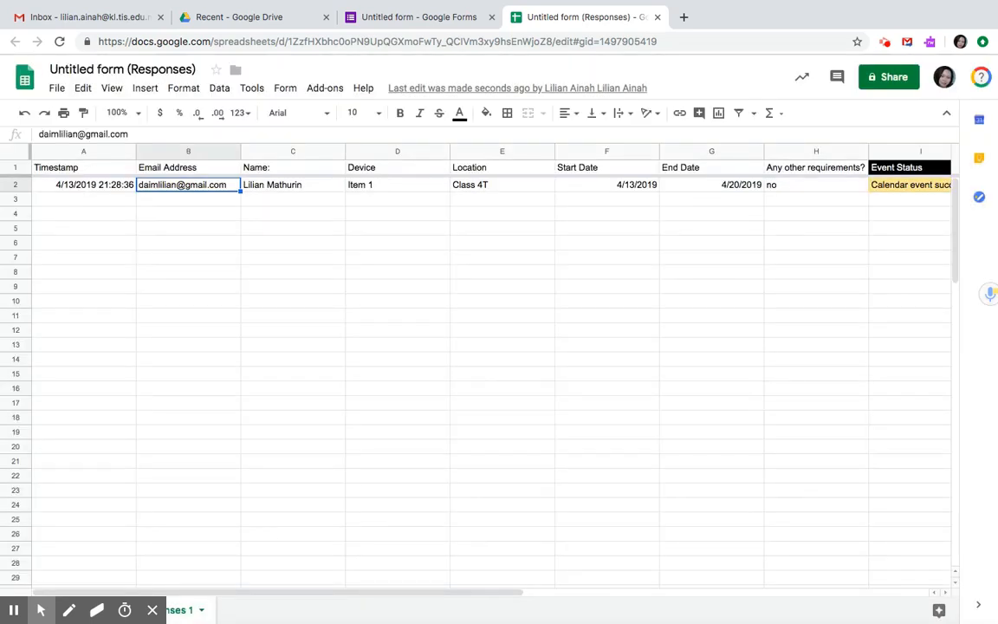
# - Examine the response row together with the event status, event link and sync columns in the spreadsheet
pyautogui.hscroll(10, 494, 347)
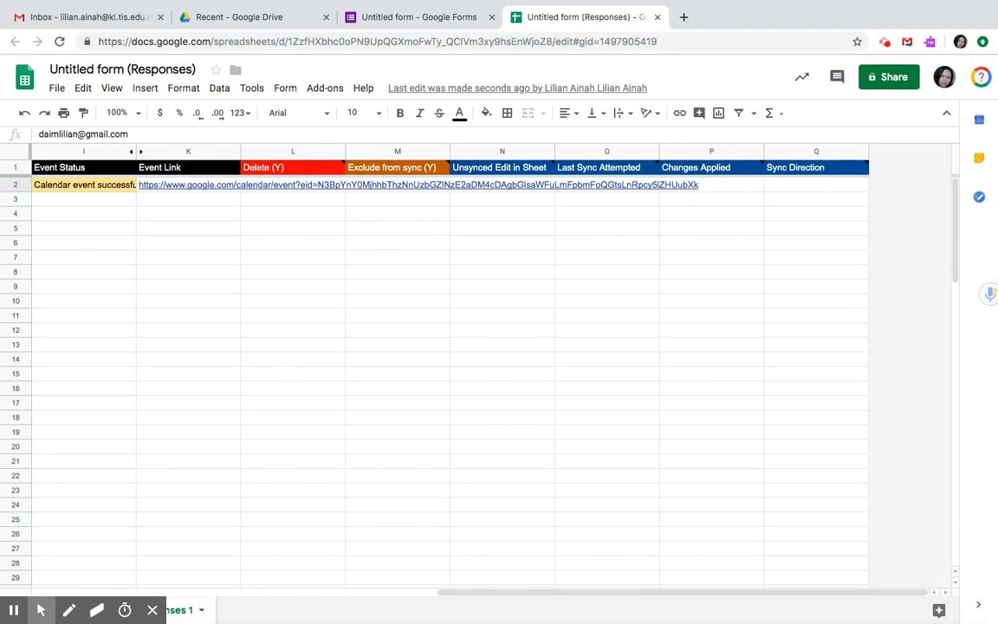
pyautogui.hscroll(-10, 494, 346)
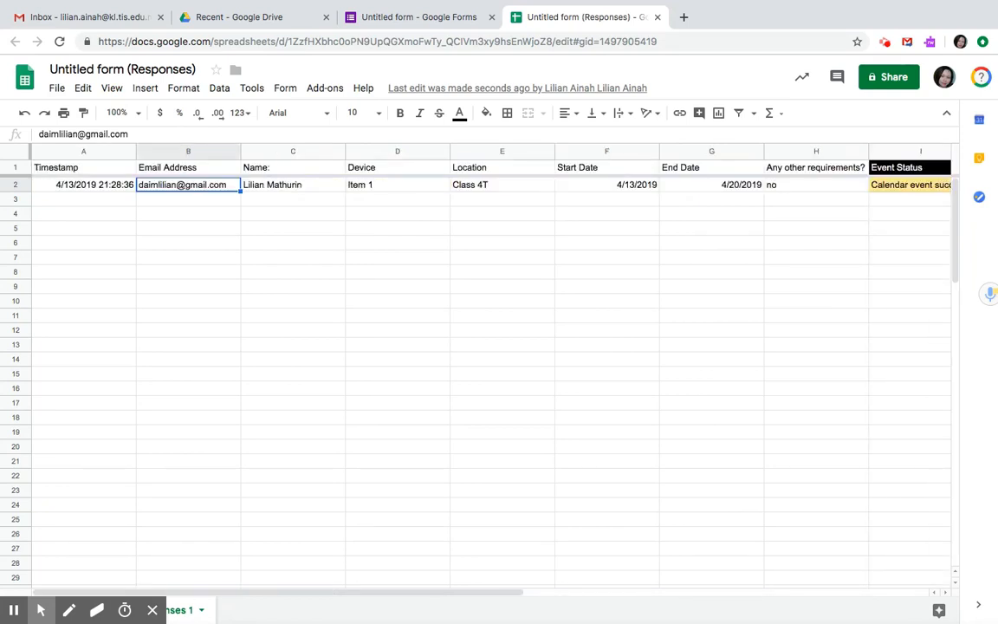
pyautogui.hscroll(5, 494, 346)
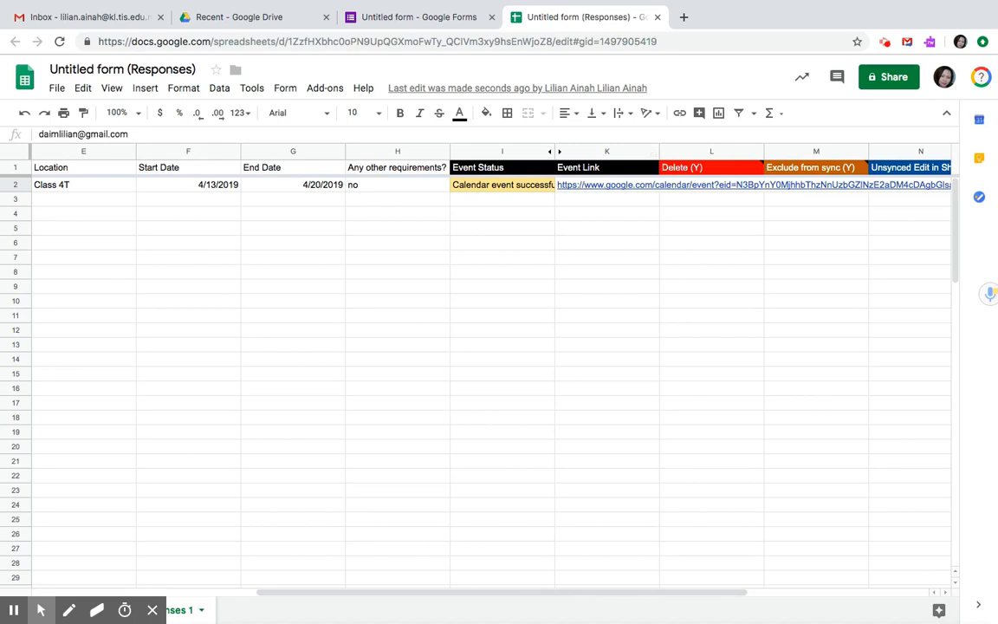
pyautogui.hscroll(2, 494, 347)
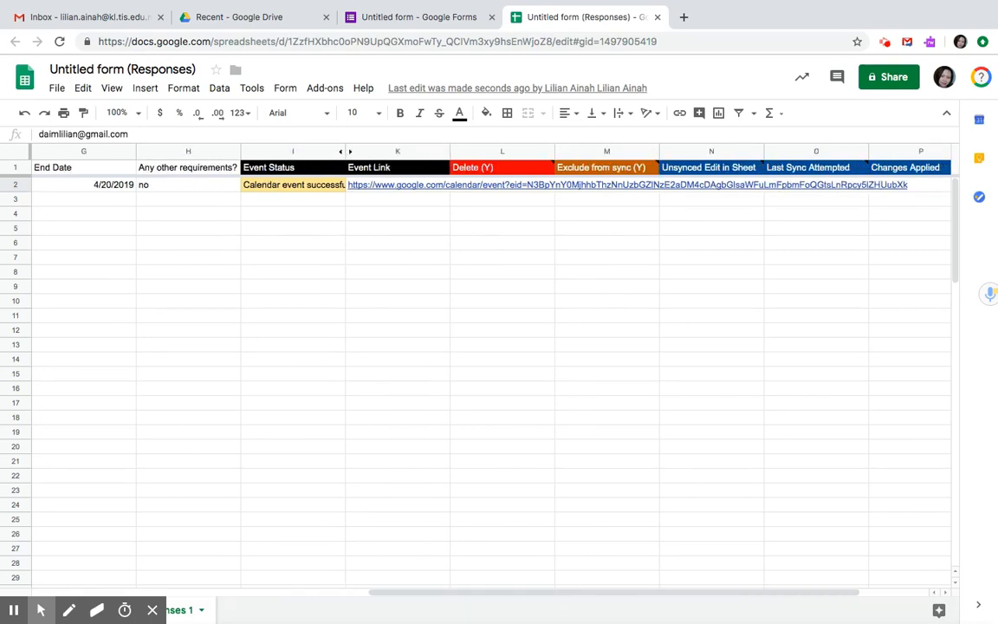
pyautogui.hscroll(-6, 494, 346)
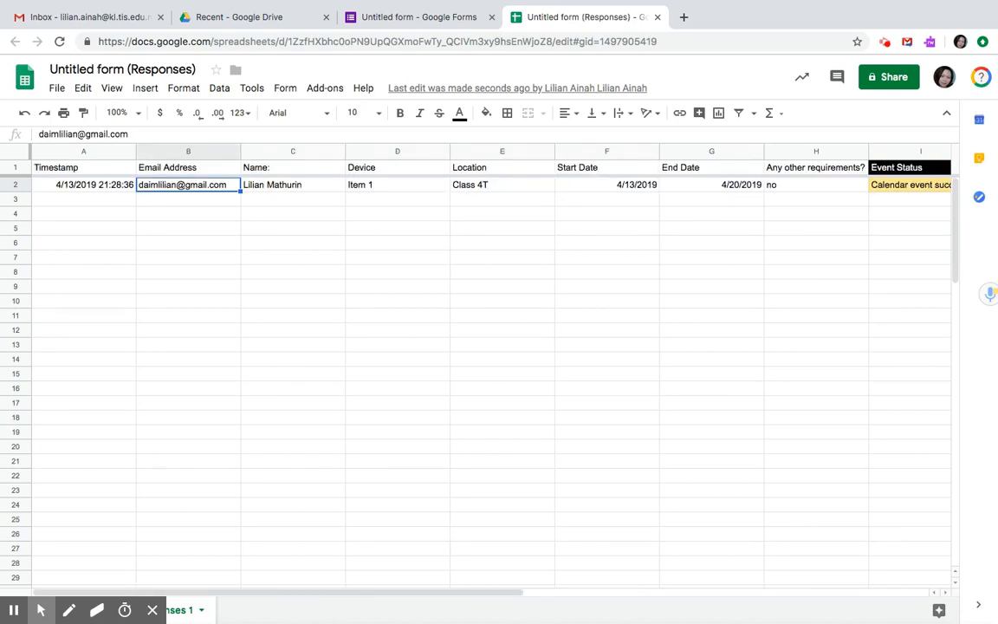
pyautogui.hscroll(3, 494, 346)
pyautogui.hscroll(-3, 494, 346)
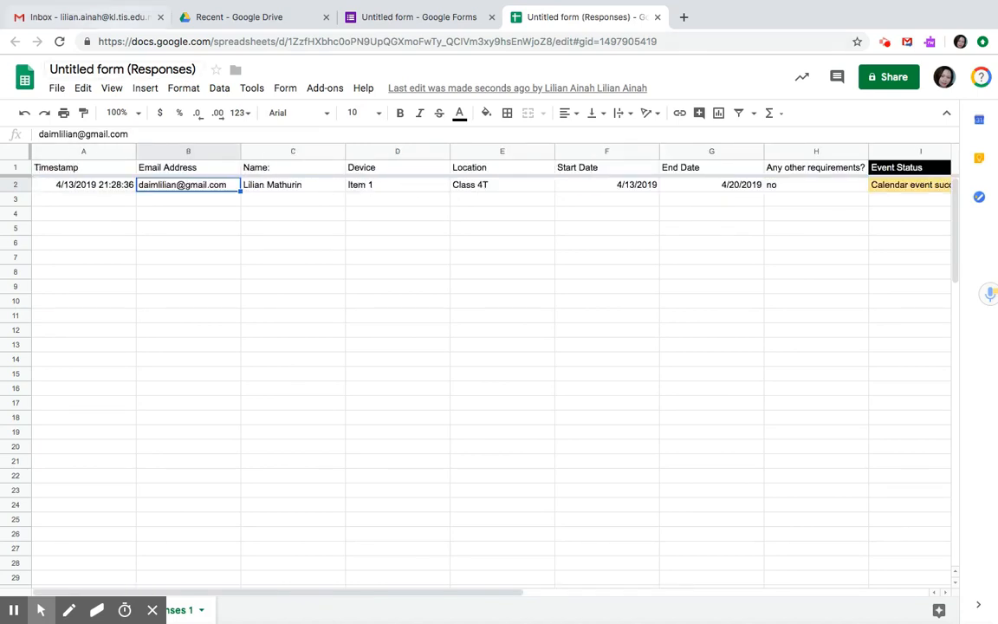
# - Switch to the guest's Gmail inbox and read the invitation email for Item 1
pyautogui.click(90, 17)
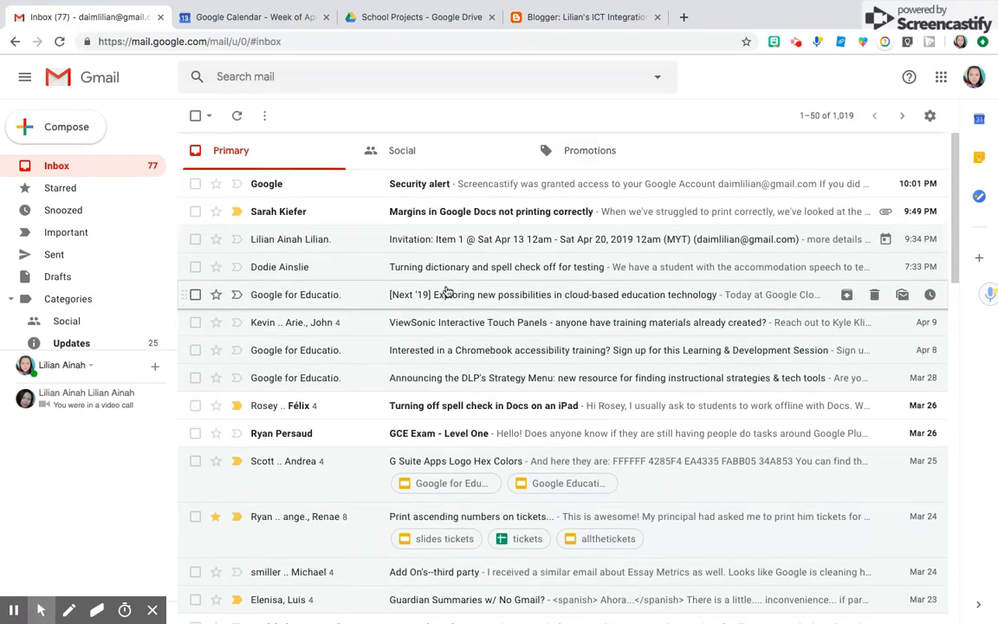
pyautogui.click(485, 241)
pyautogui.scroll(-1, 634, 308)
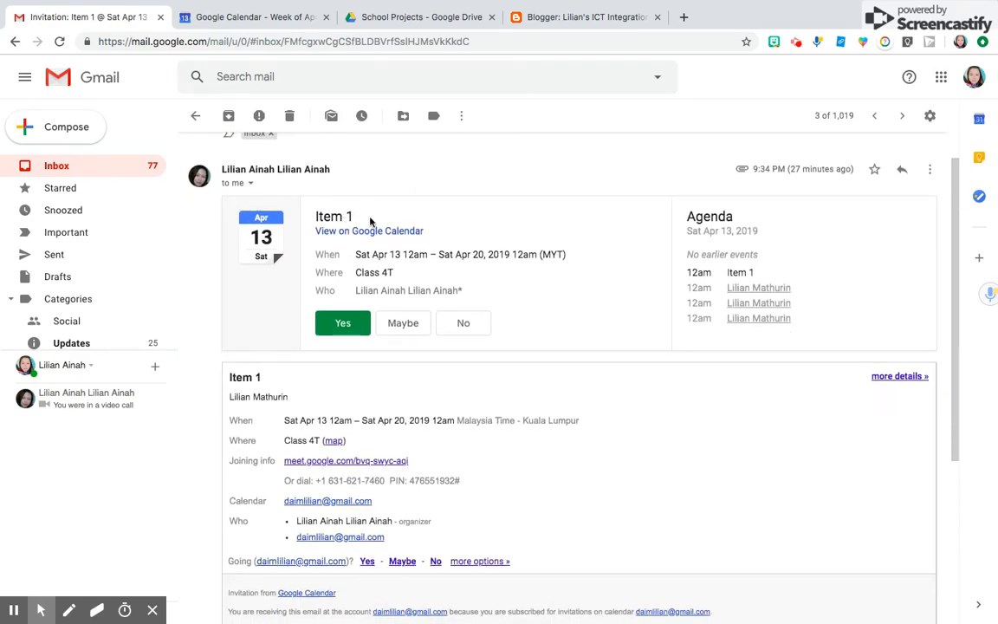
pyautogui.scroll(-1, 351, 217)
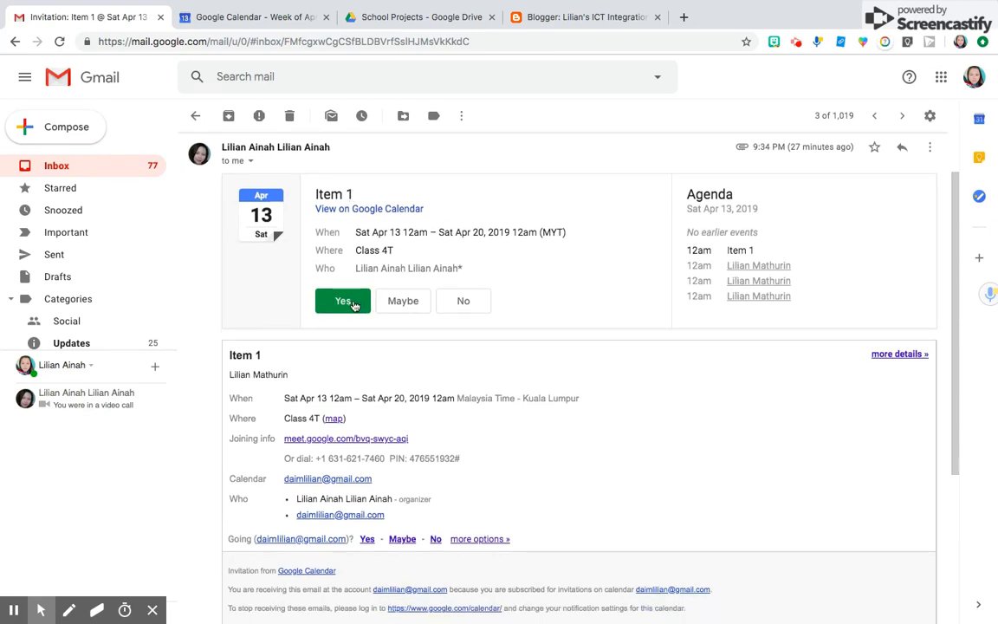
# - View the Item 1 event in Google Calendar from the invitation, and open the acceptance email in the organizer's inbox
pyautogui.click(366, 211)
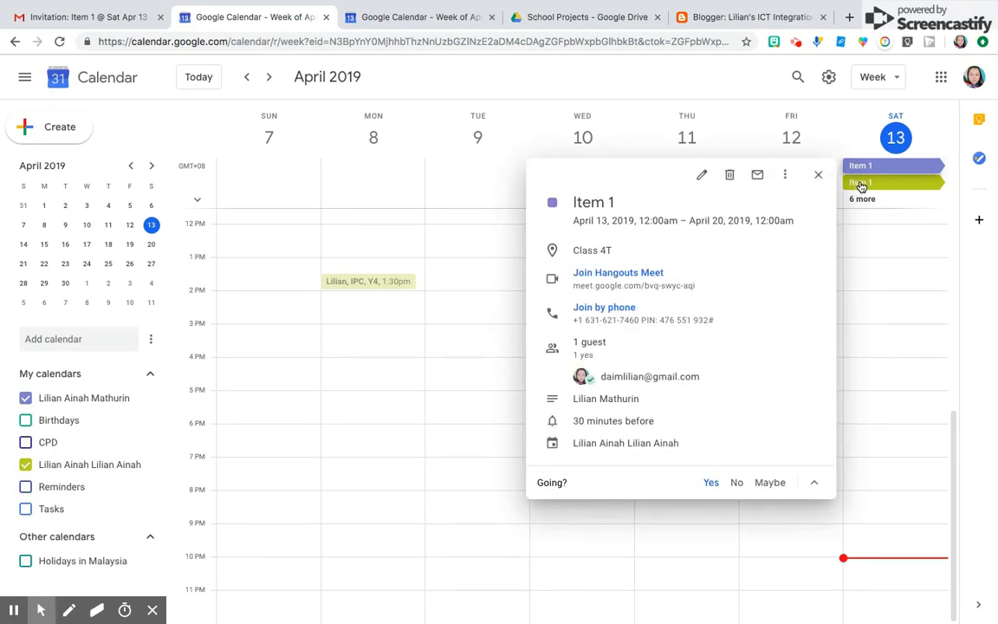
pyautogui.click(861, 168)
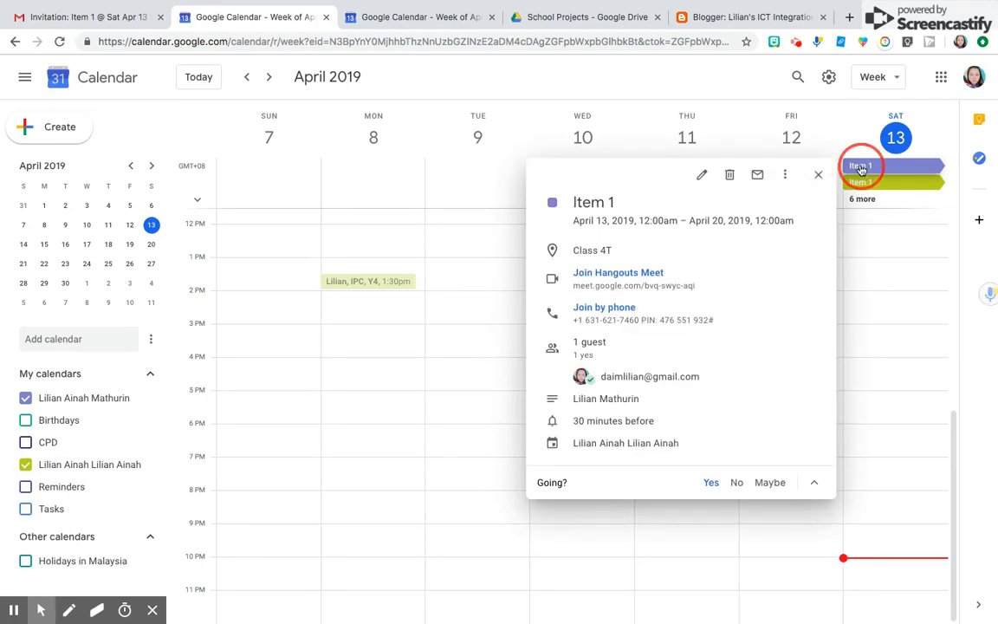
pyautogui.click(860, 168)
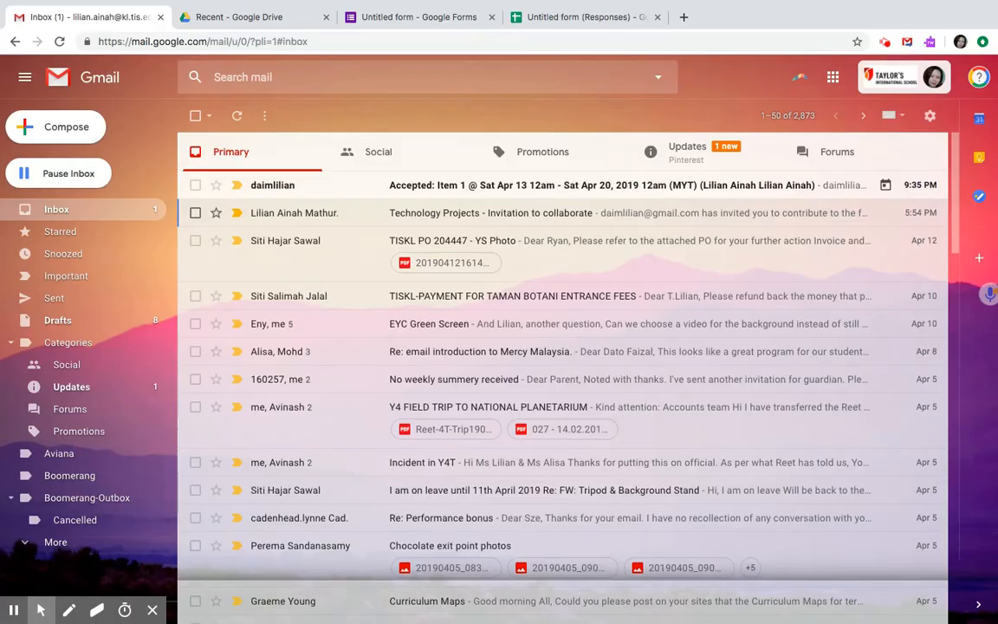
pyautogui.click(566, 184)
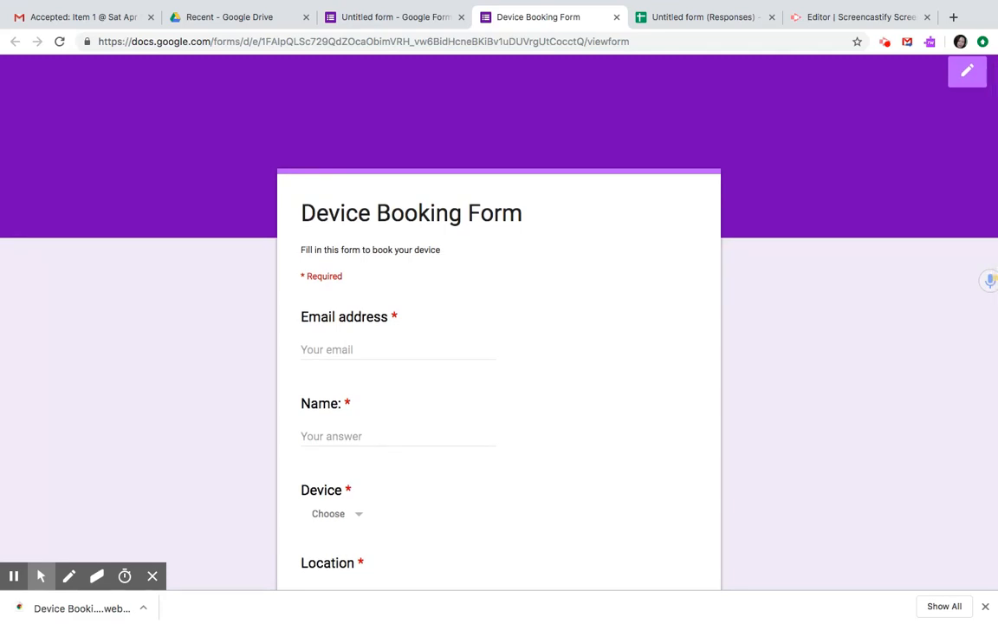
# - Fill in the Email address and Name fields of the Device Booking Form with the saved autofill details
pyautogui.scroll(-1, 499, 322)
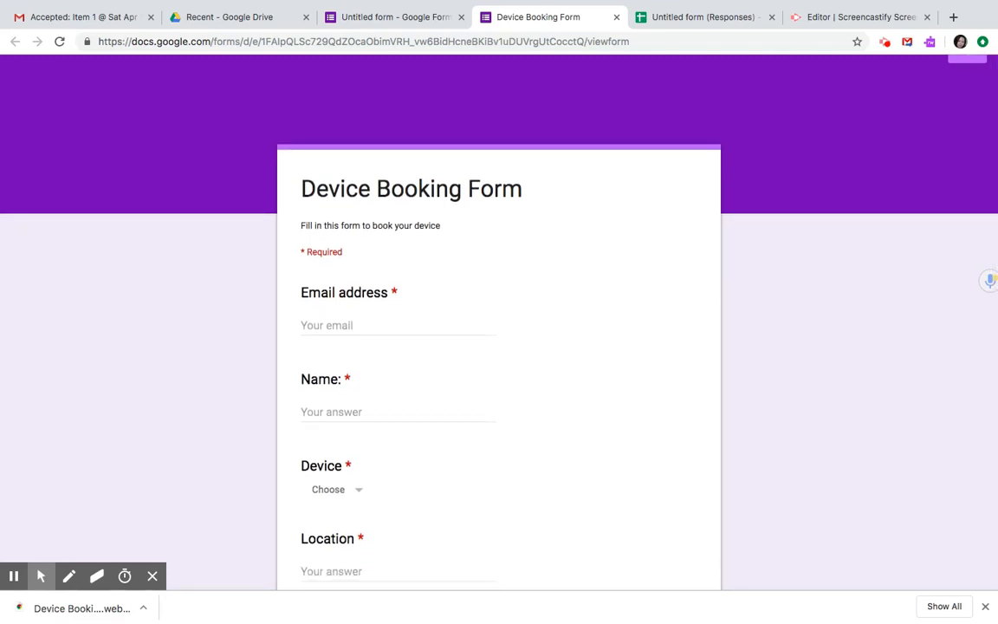
pyautogui.click(397, 325)
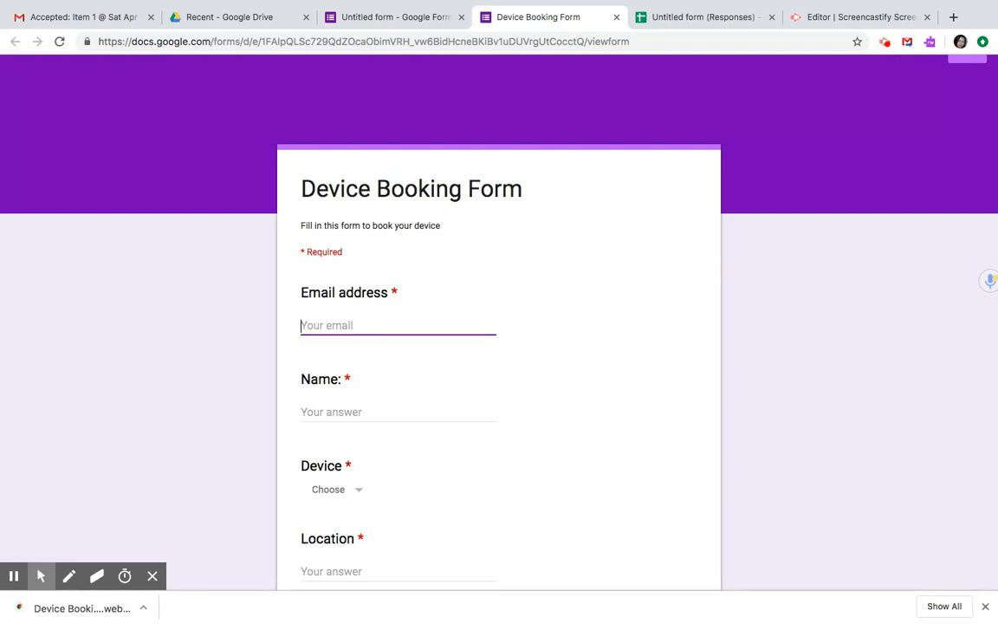
pyautogui.press('Return')
pyautogui.scroll(-2, 499, 322)
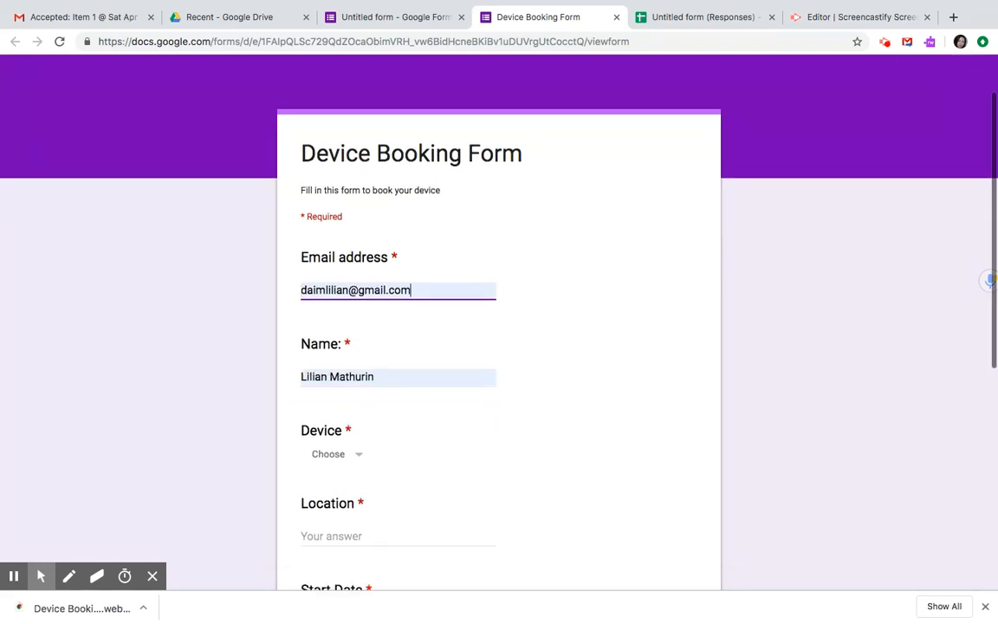
# - Check which items the Device question offers on the live form, and review the form's other questions
pyautogui.click(337, 414)
pyautogui.scroll(-2, 337, 425)
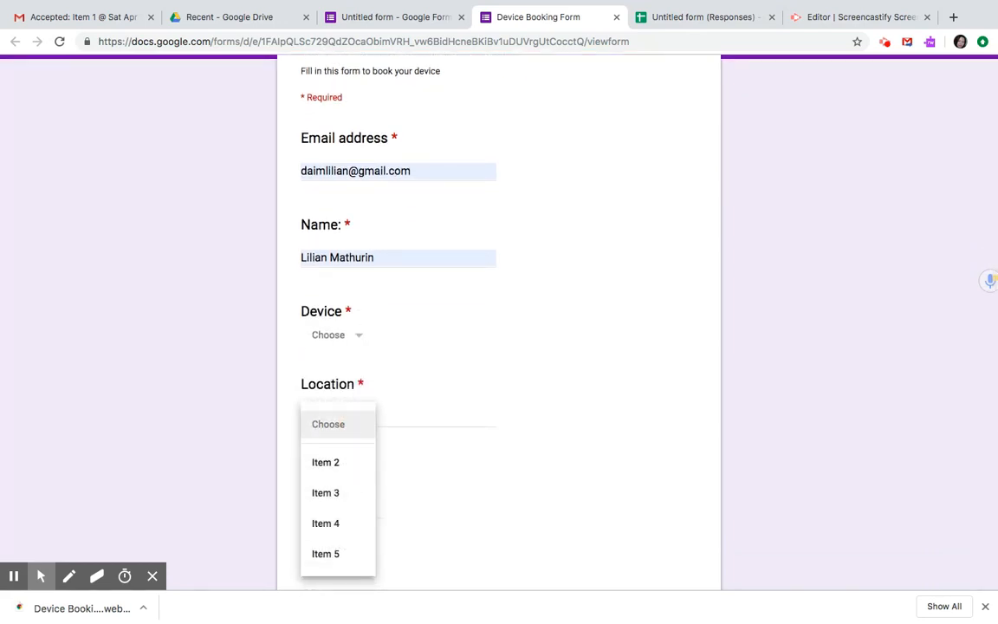
pyautogui.scroll(-1, 499, 321)
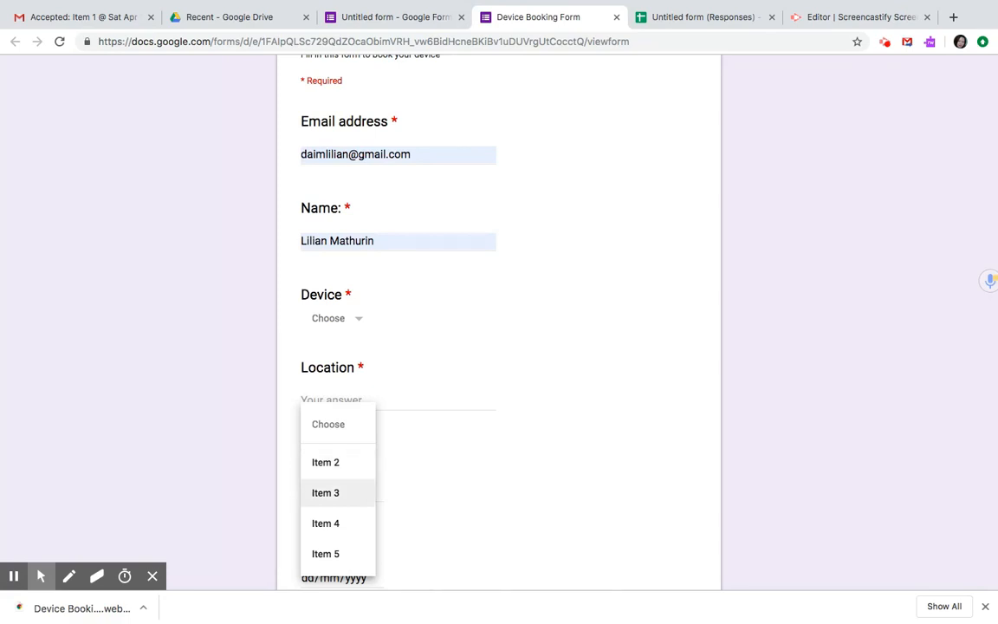
pyautogui.click(662, 365)
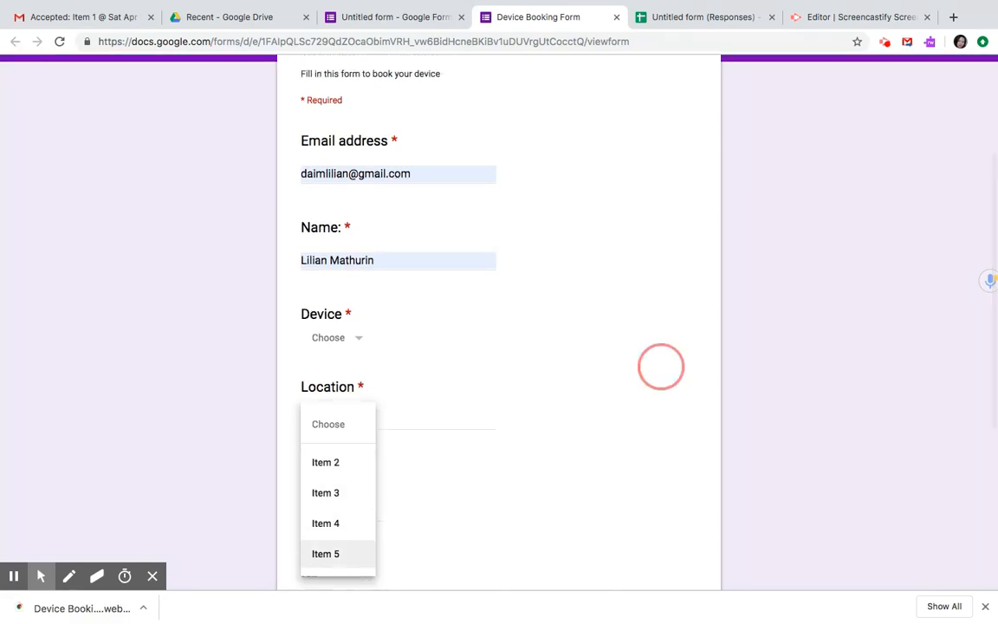
pyautogui.scroll(3, 664, 390)
pyautogui.scroll(-4, 499, 321)
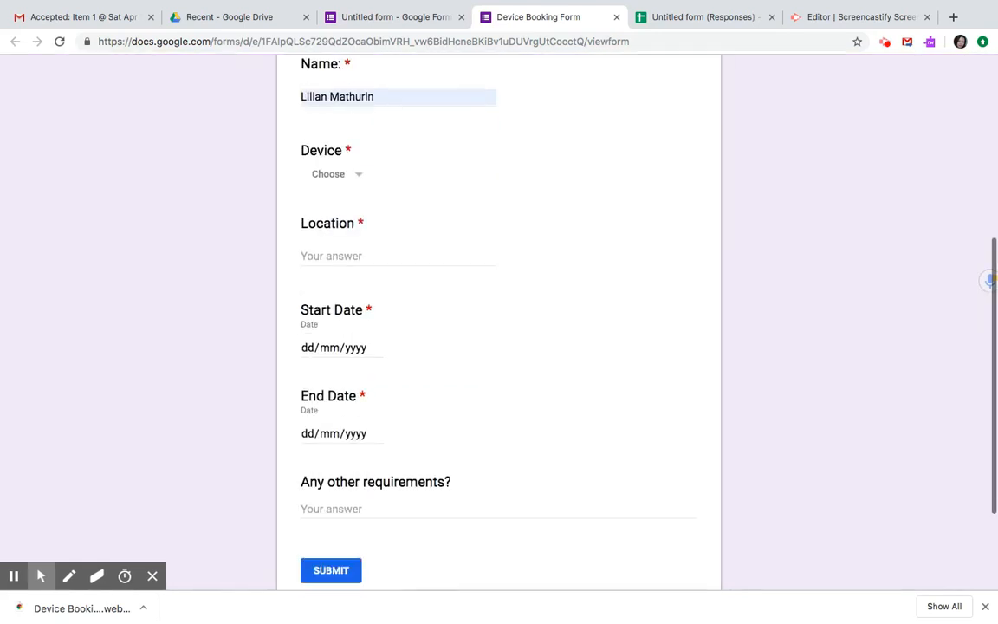
pyautogui.scroll(3, 499, 320)
pyautogui.scroll(3, 499, 321)
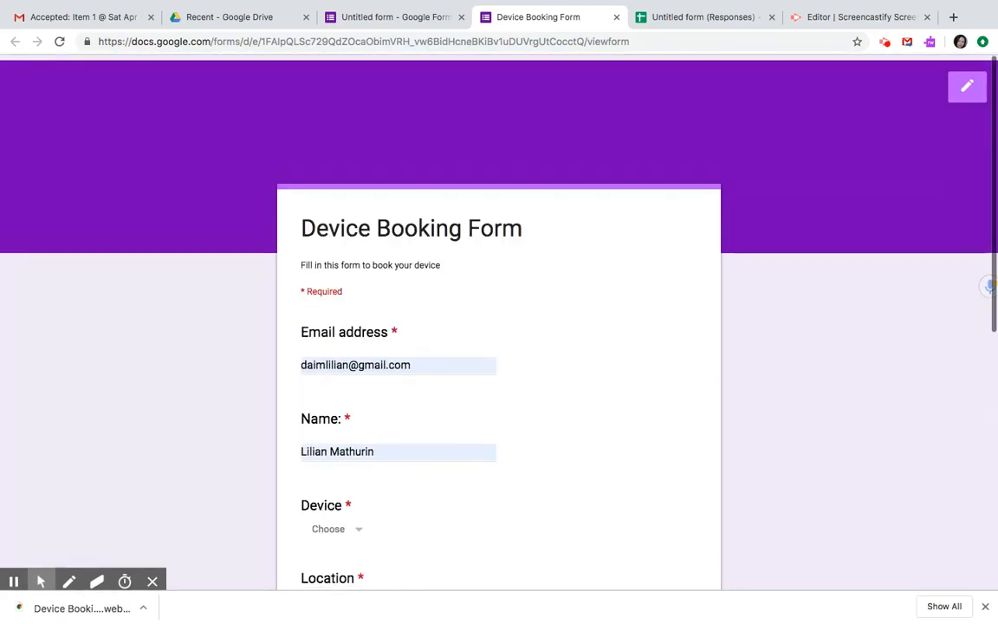